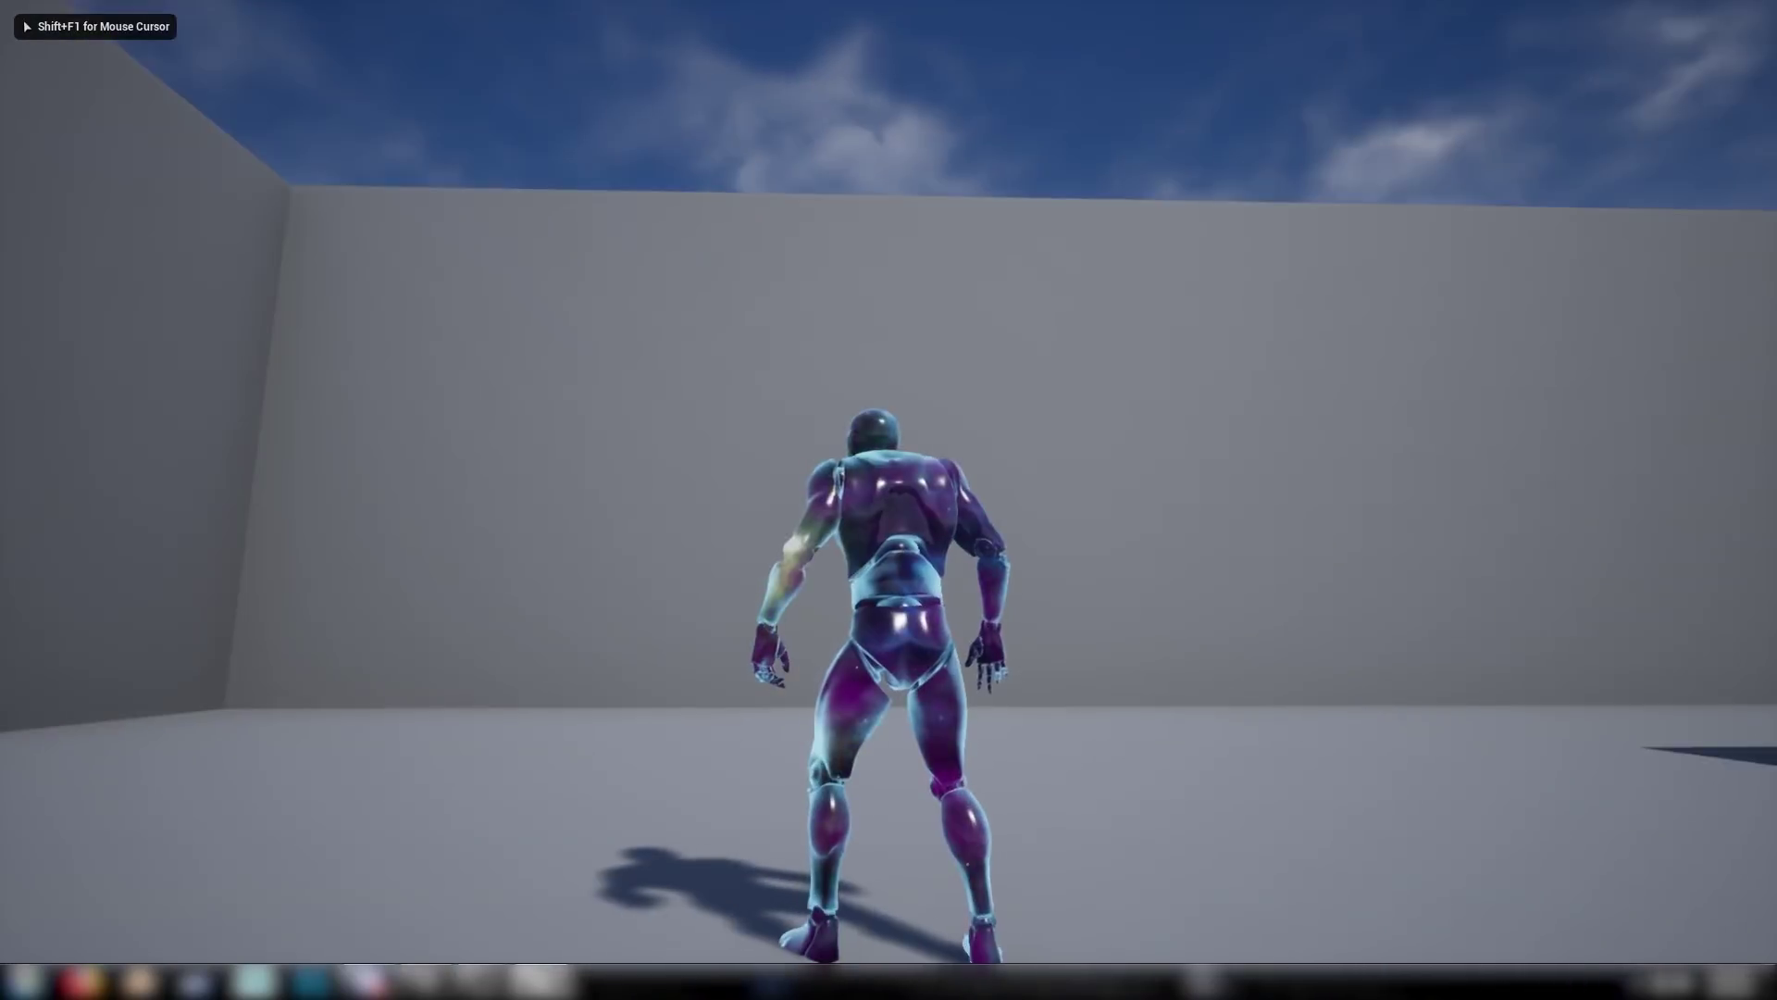
pyautogui.press('d')
pyautogui.press('s')
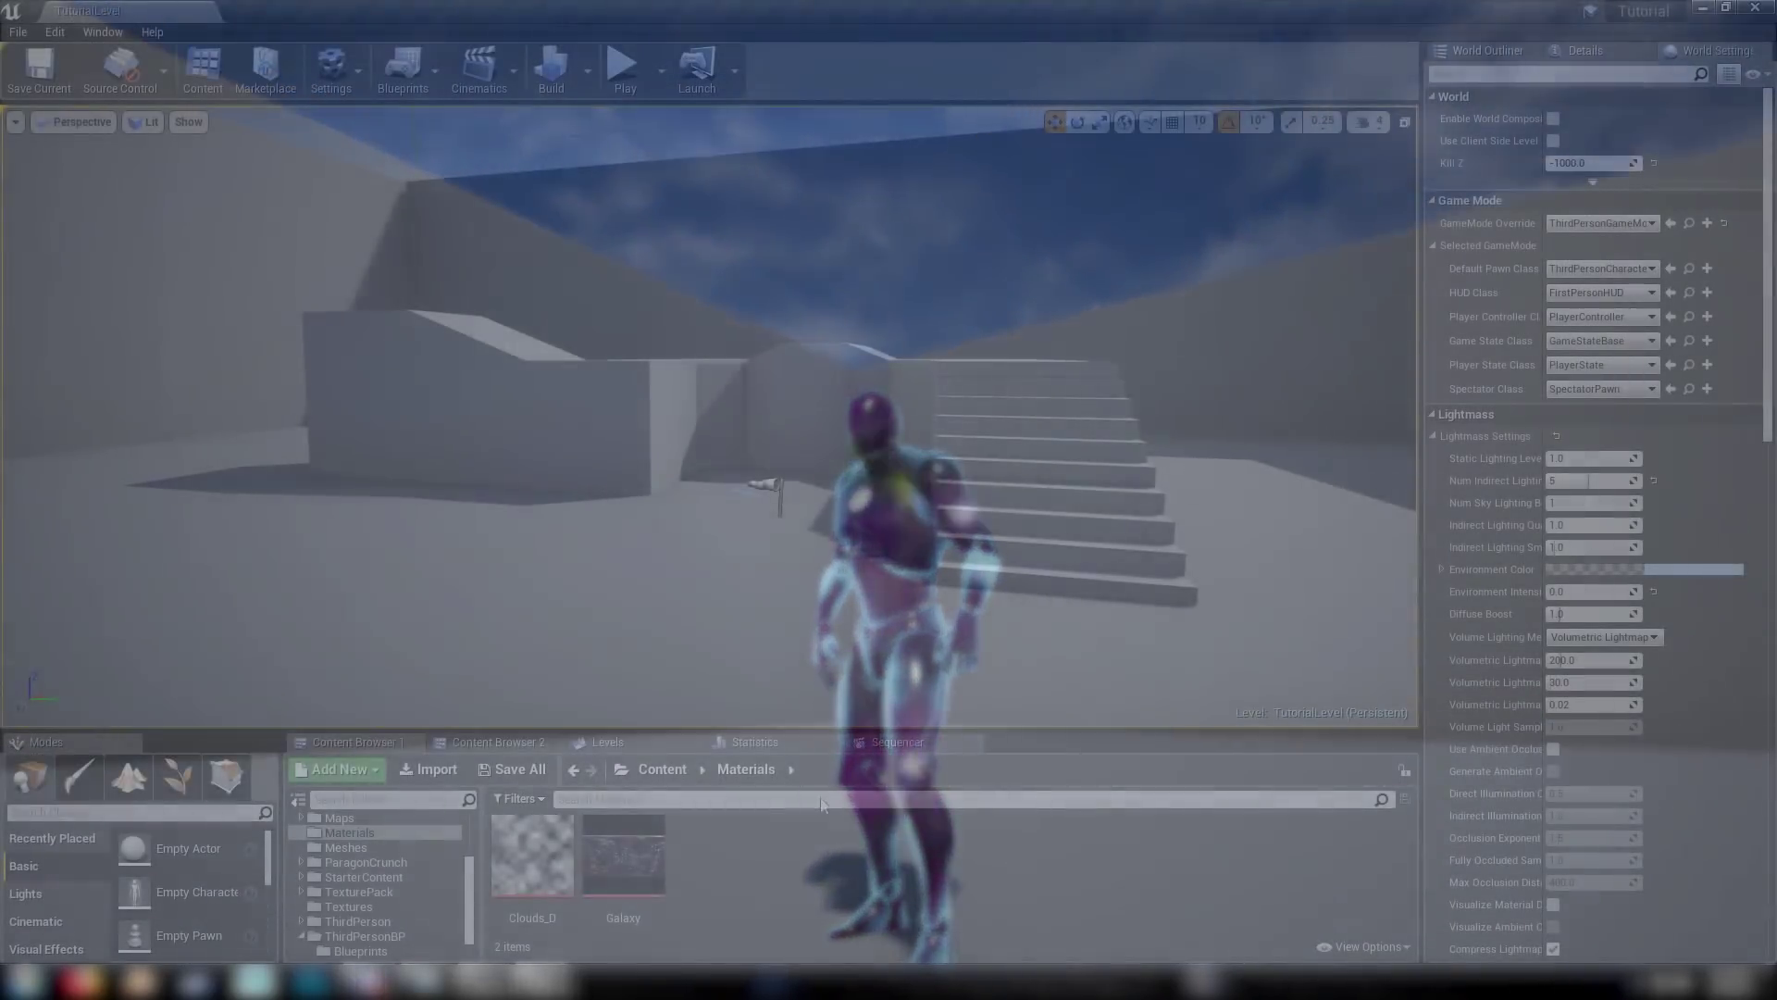
# Inspect the Clouds_D texture and the Galaxy cube texture in the Materials folder, looking closely at the Galaxy's star detail.
pyautogui.click(566, 847)
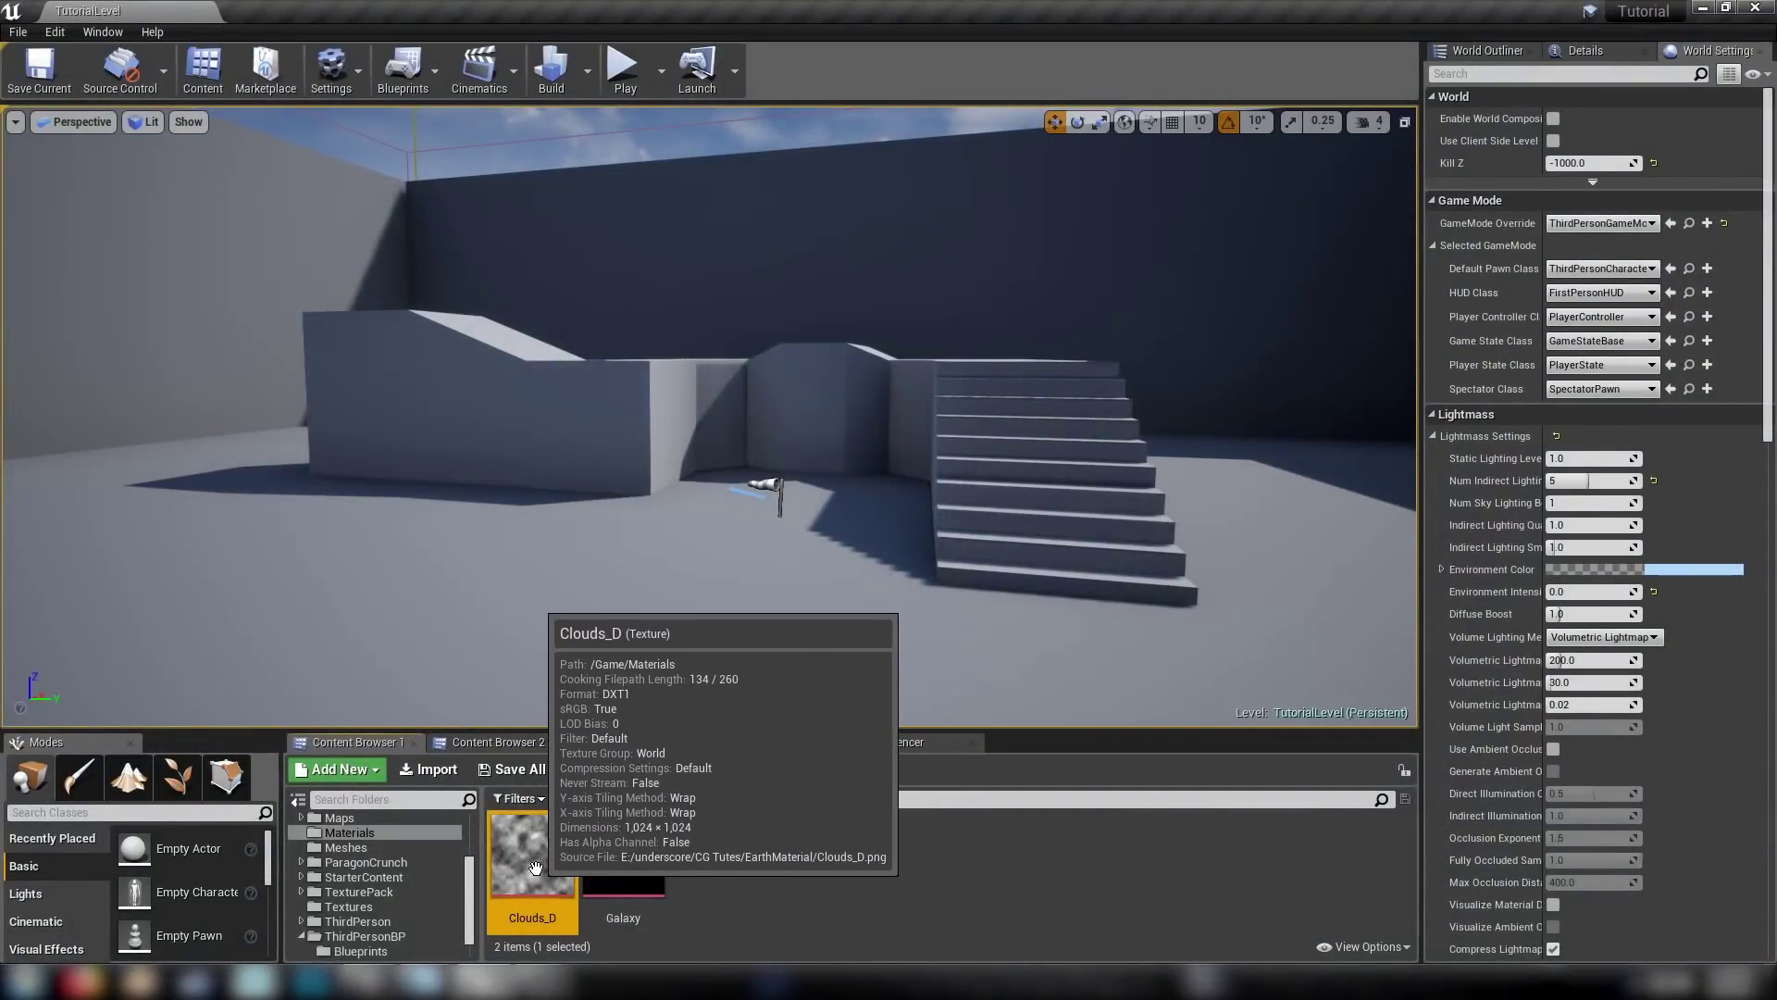
pyautogui.doubleClick(537, 850)
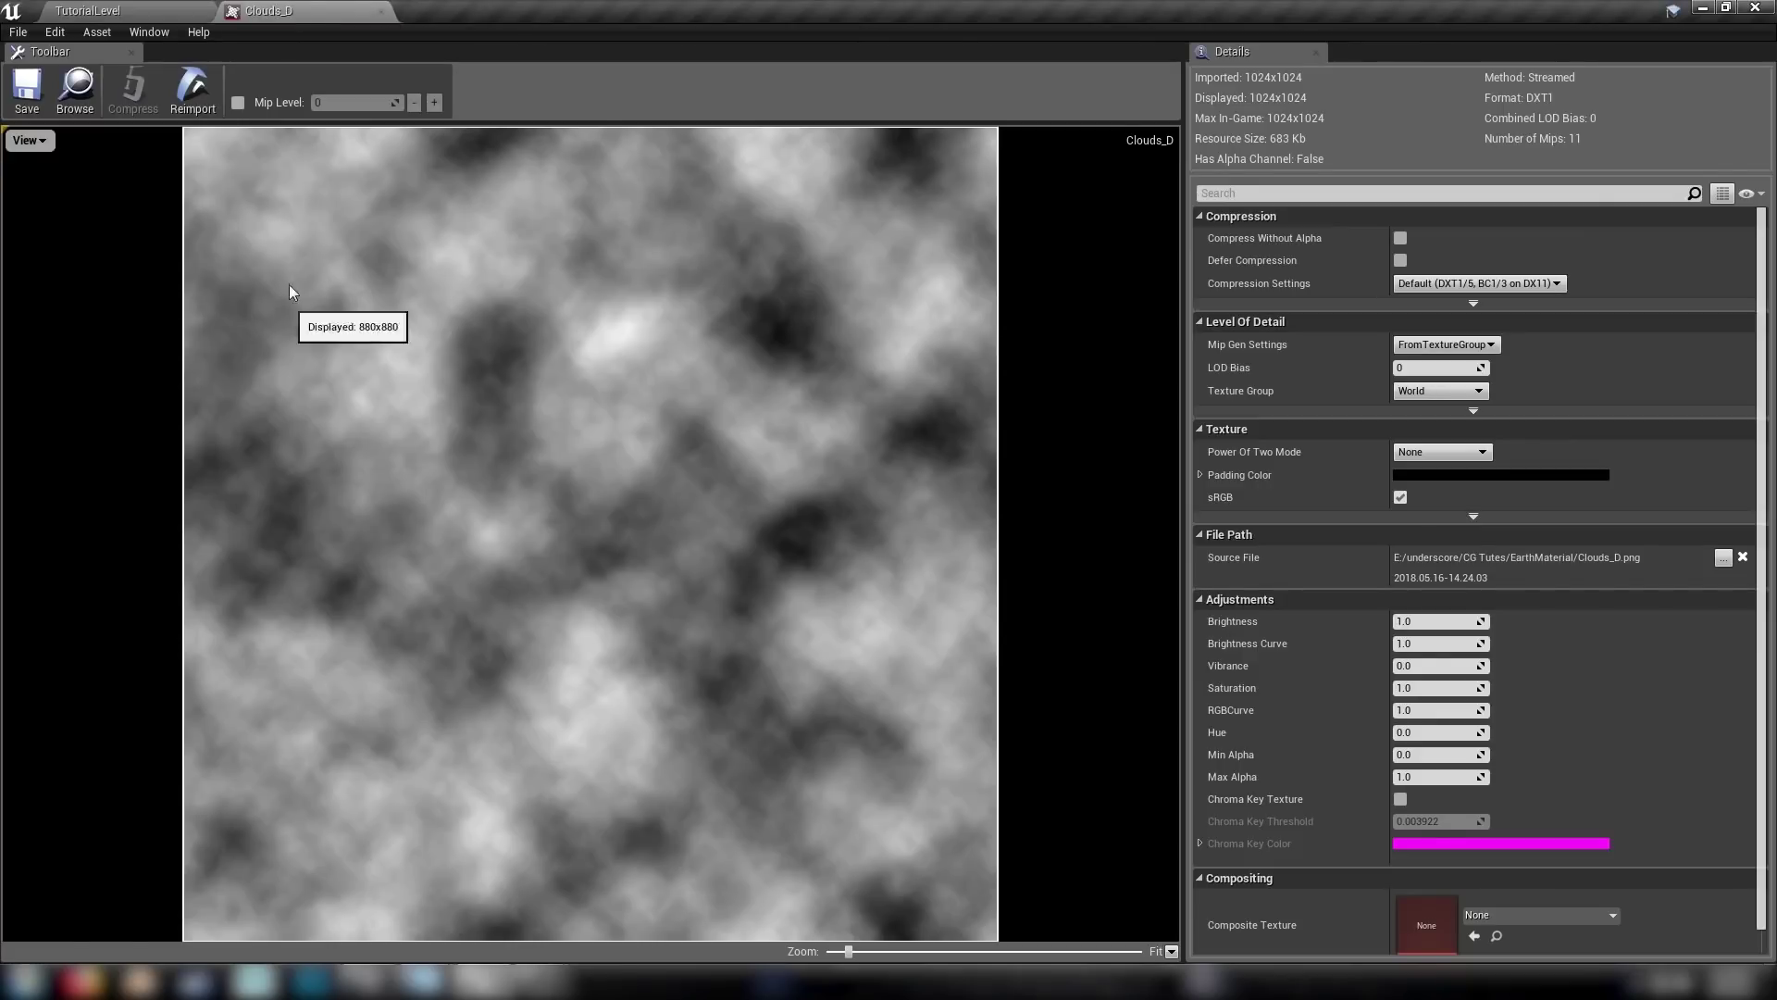
pyautogui.click(381, 10)
pyautogui.click(626, 853)
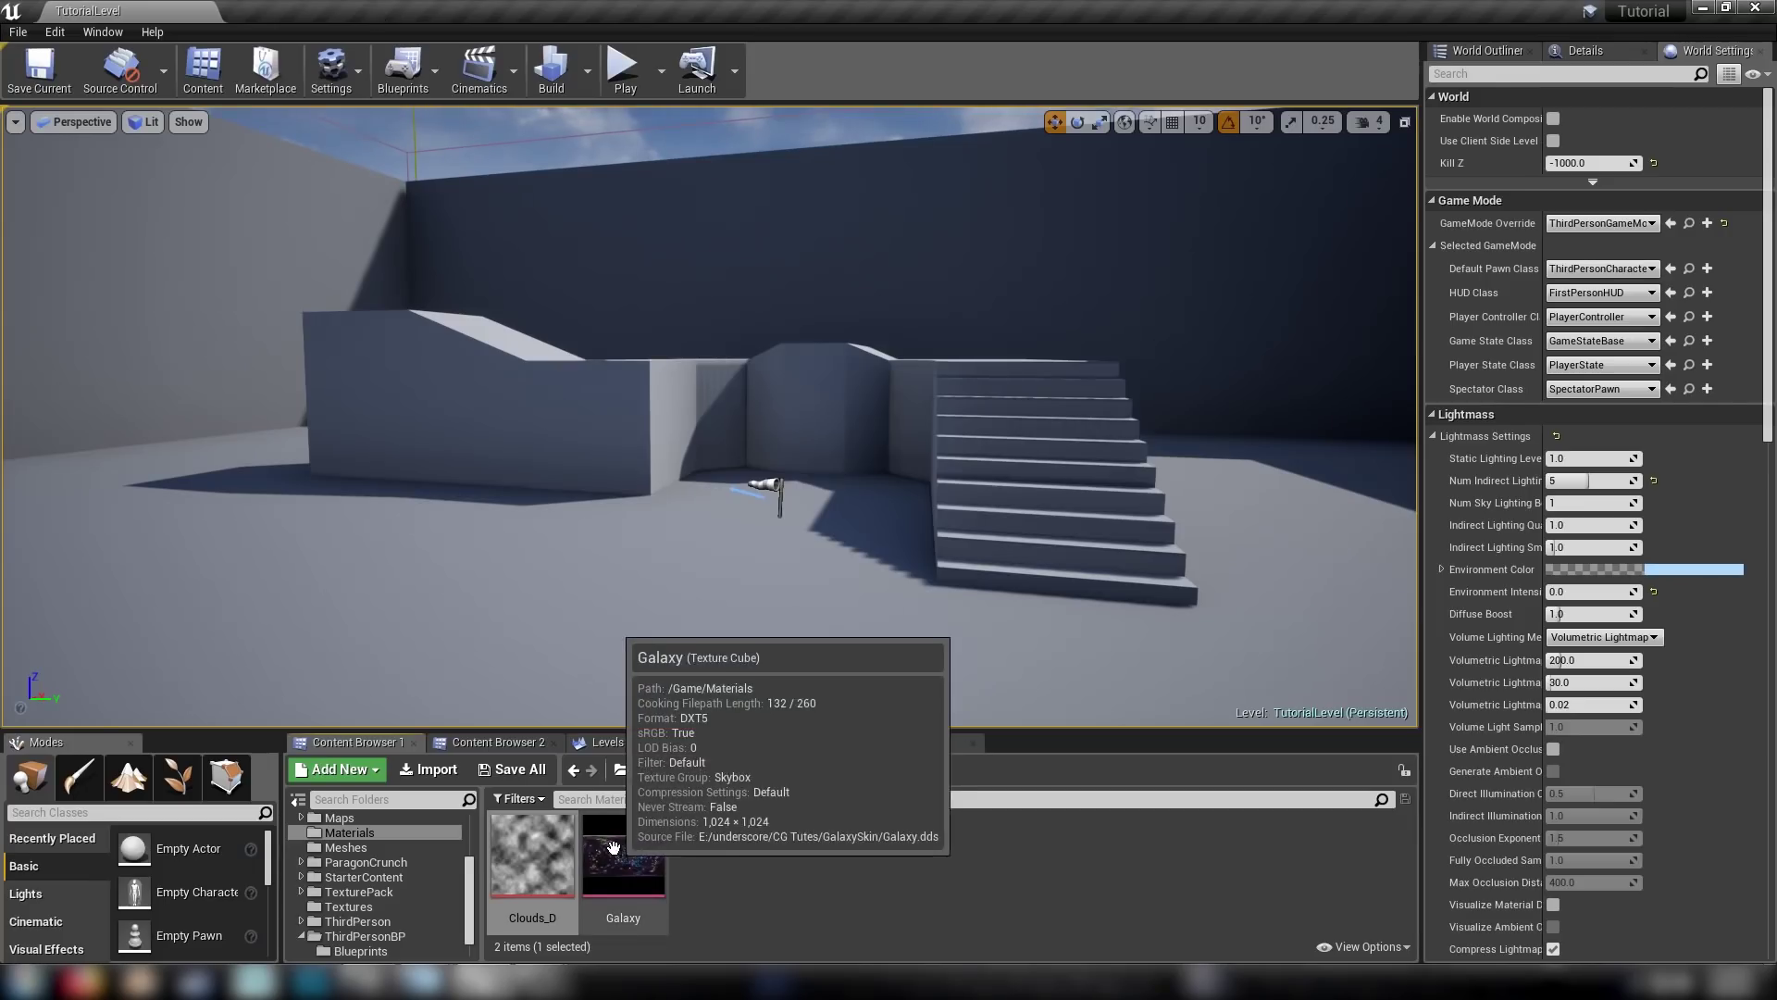
pyautogui.doubleClick(628, 853)
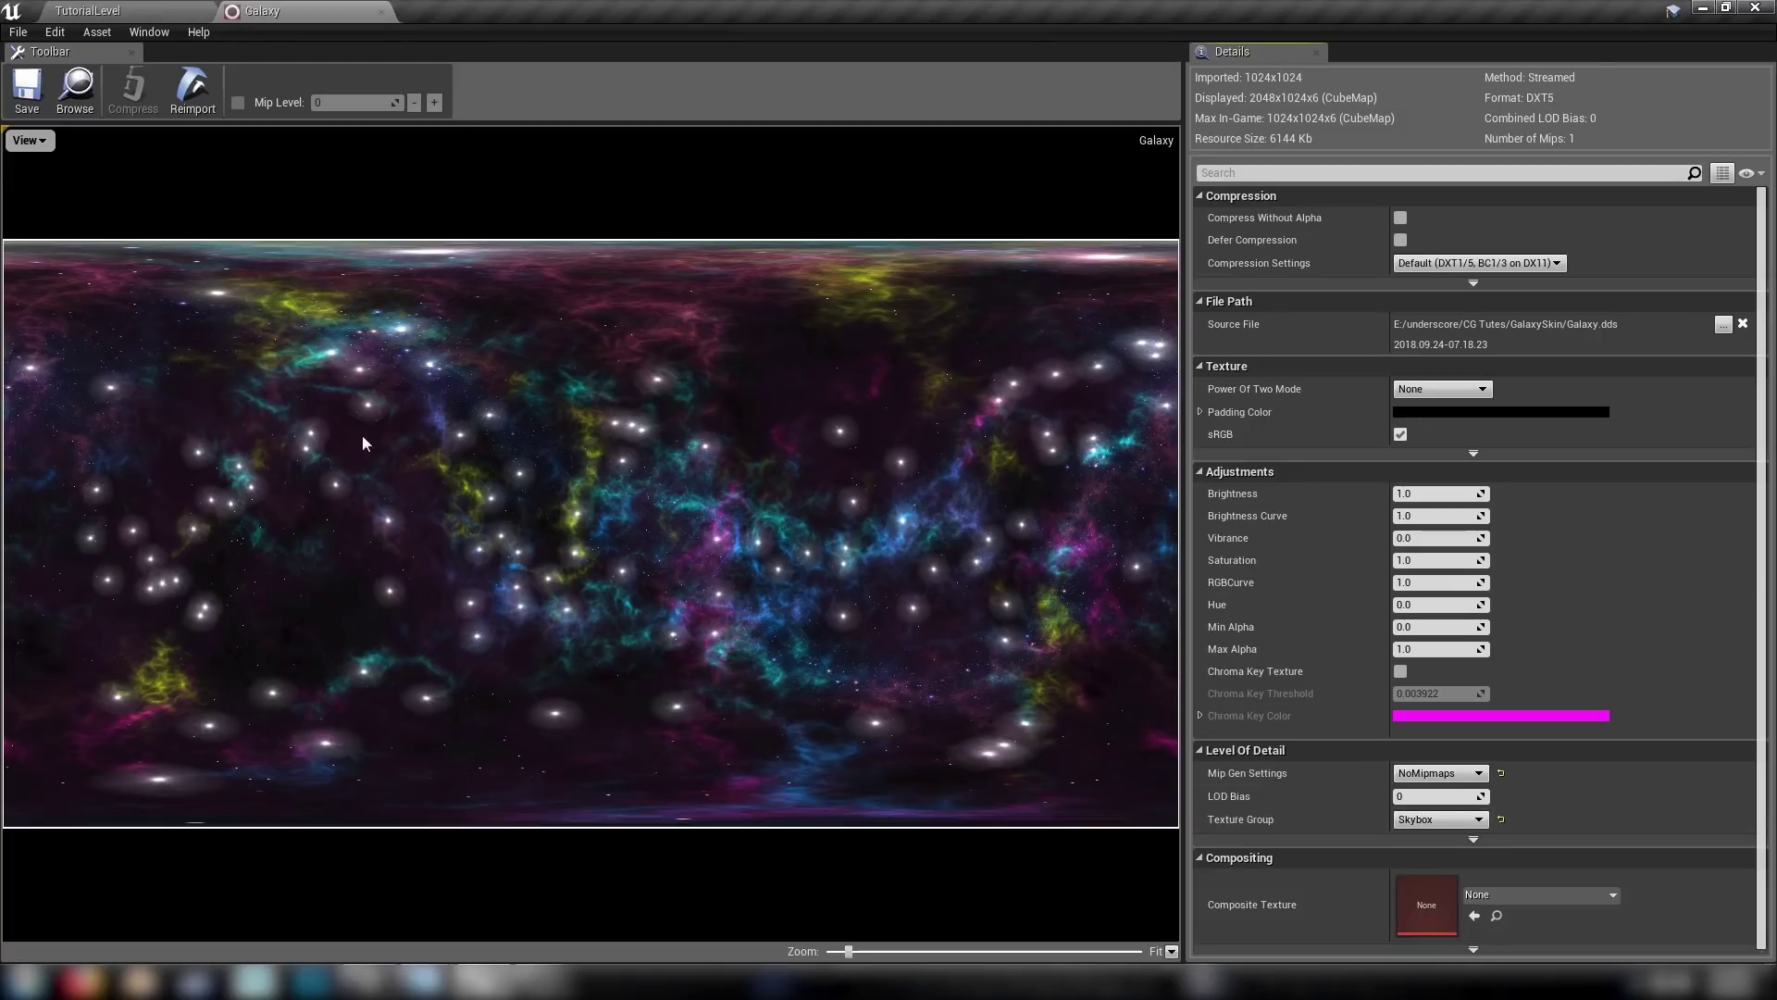
pyautogui.scroll(5, 363, 440)
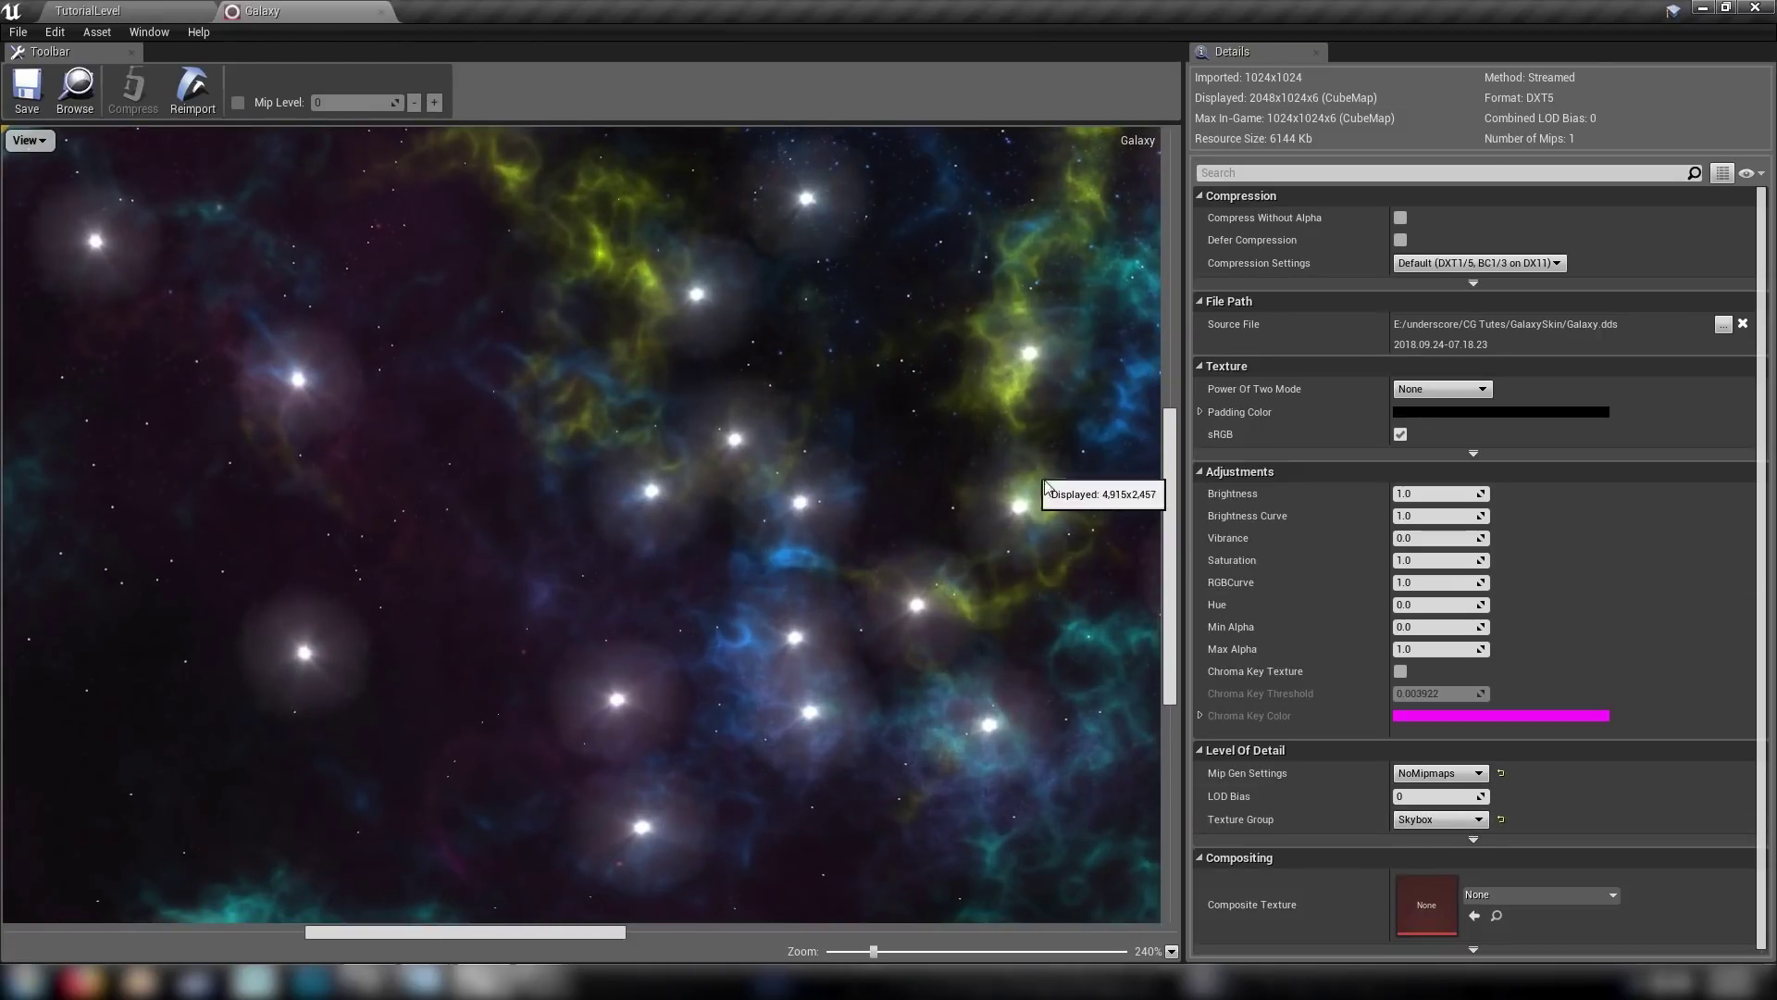
pyautogui.moveTo(1170, 518); pyautogui.dragTo(1177, 315)
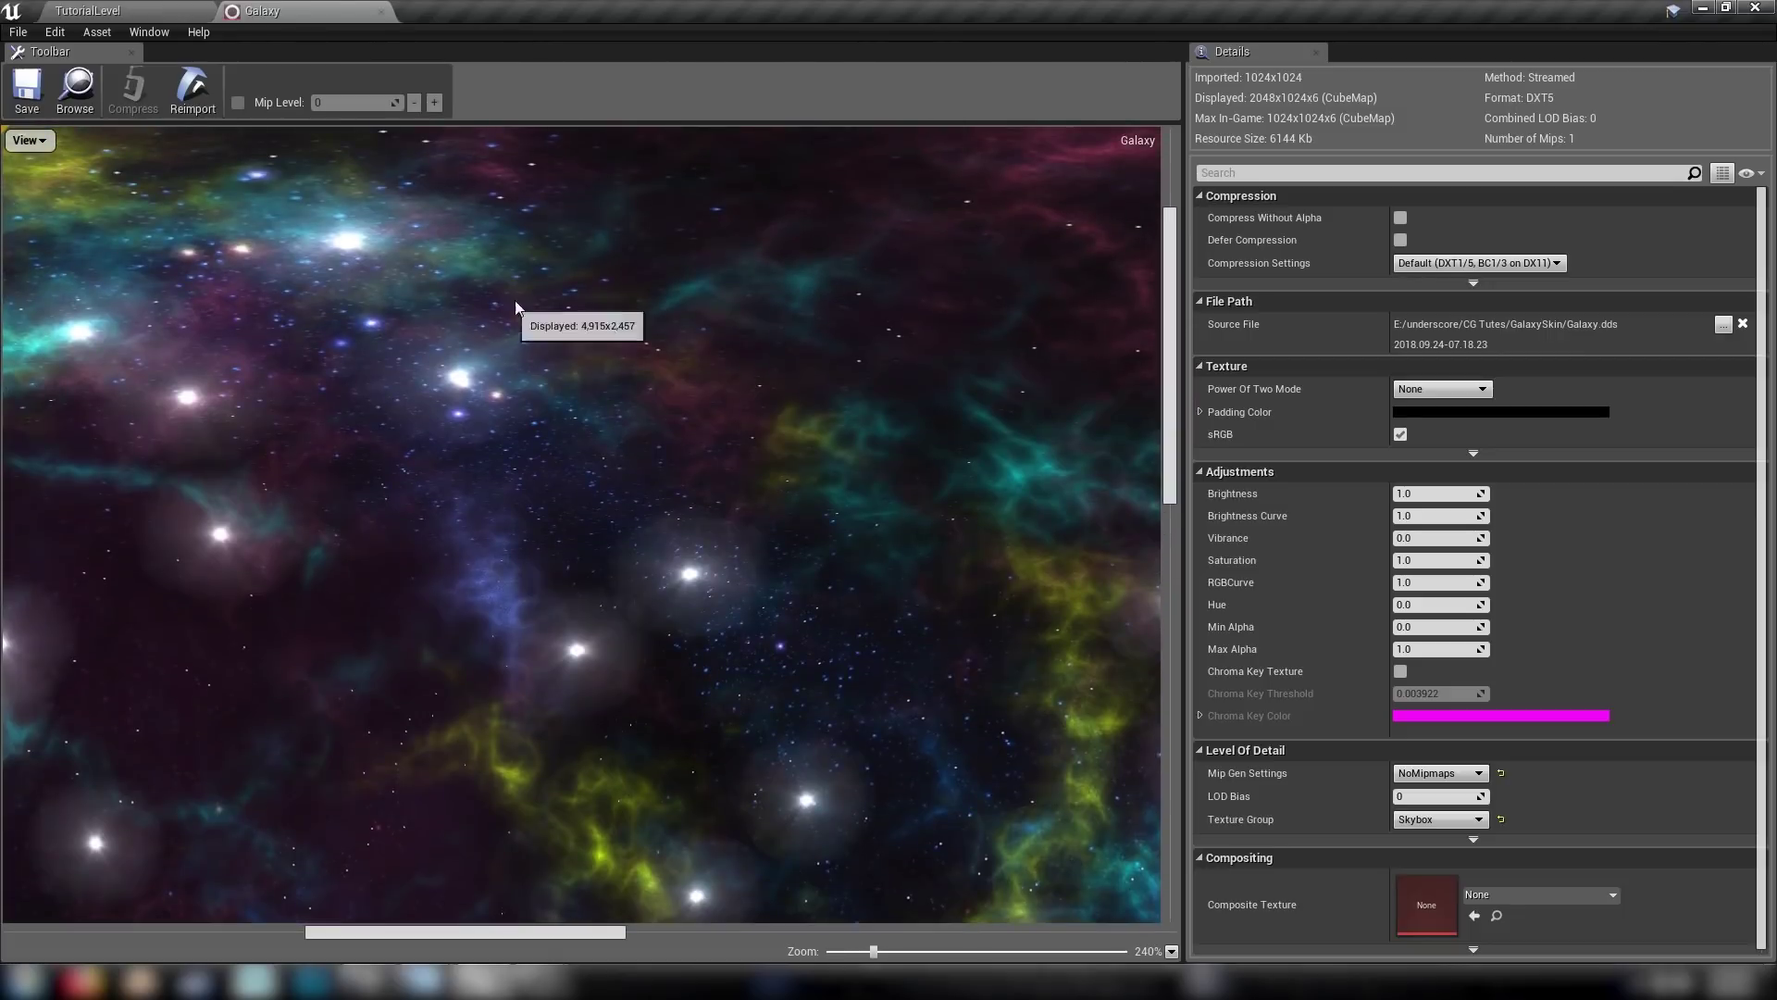
pyautogui.click(382, 12)
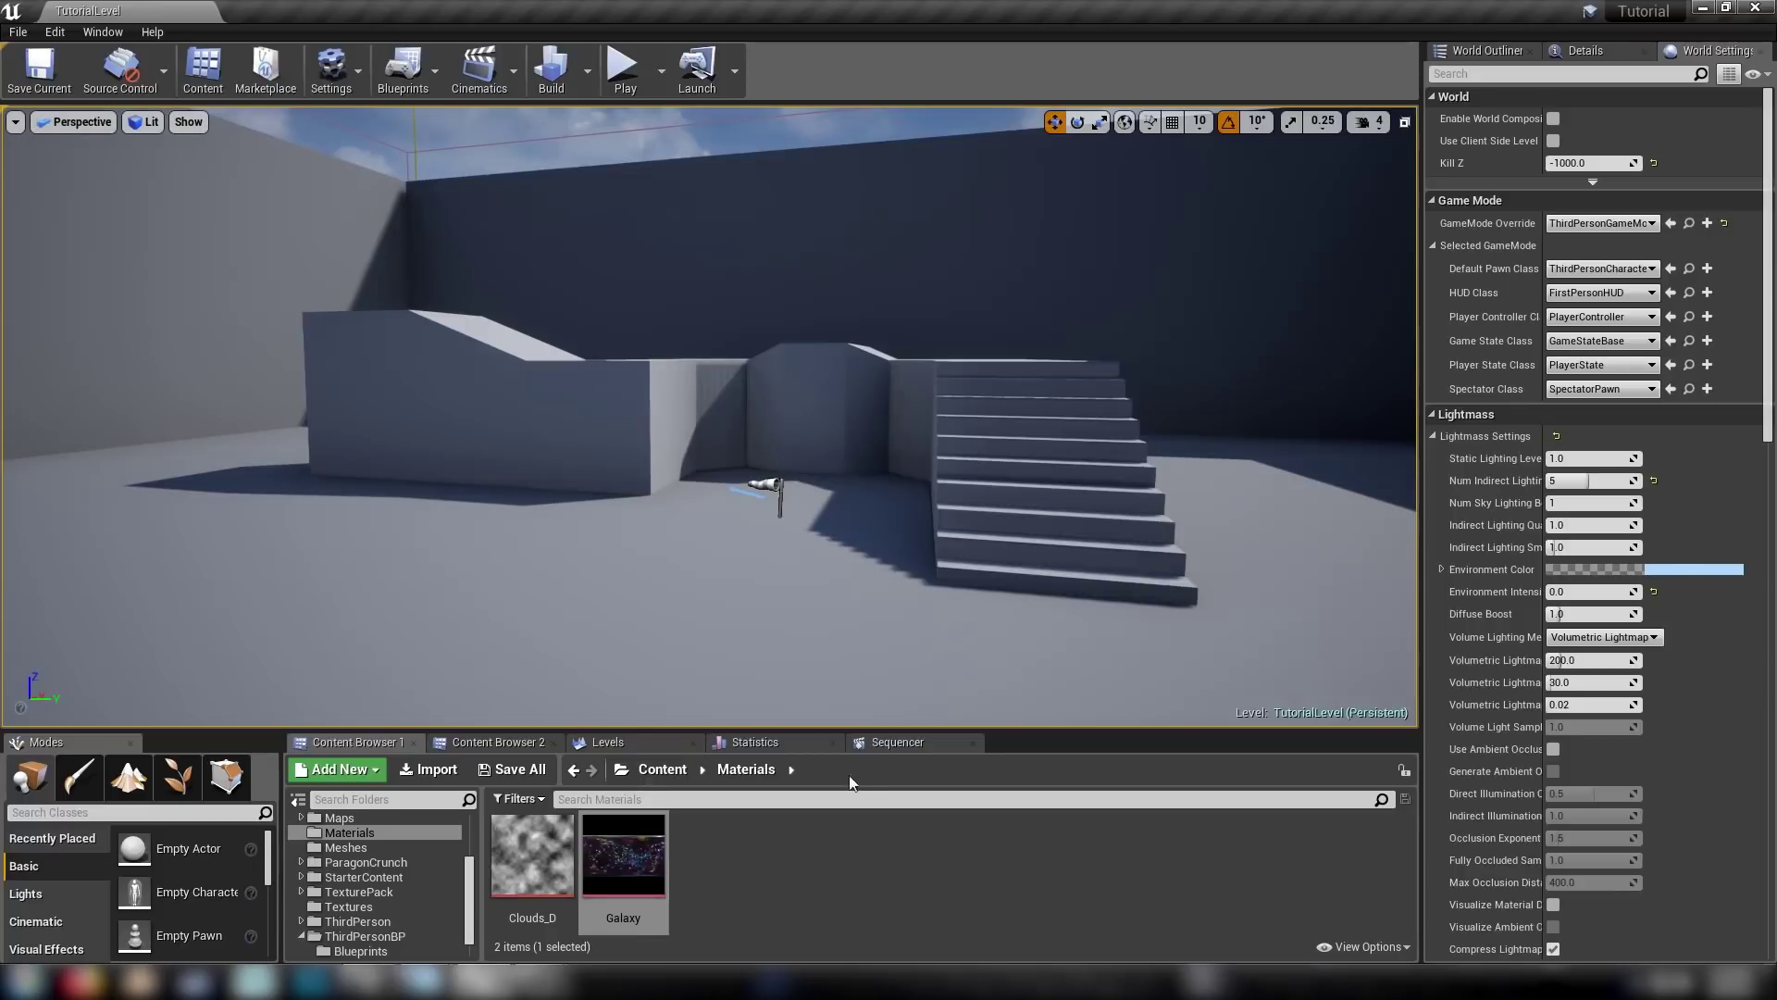
# Create a material named Galaxy_MAT in the Materials folder and open it for editing, docked beside the TutorialLevel tab.
pyautogui.rightClick(733, 870)
pyautogui.click(815, 557)
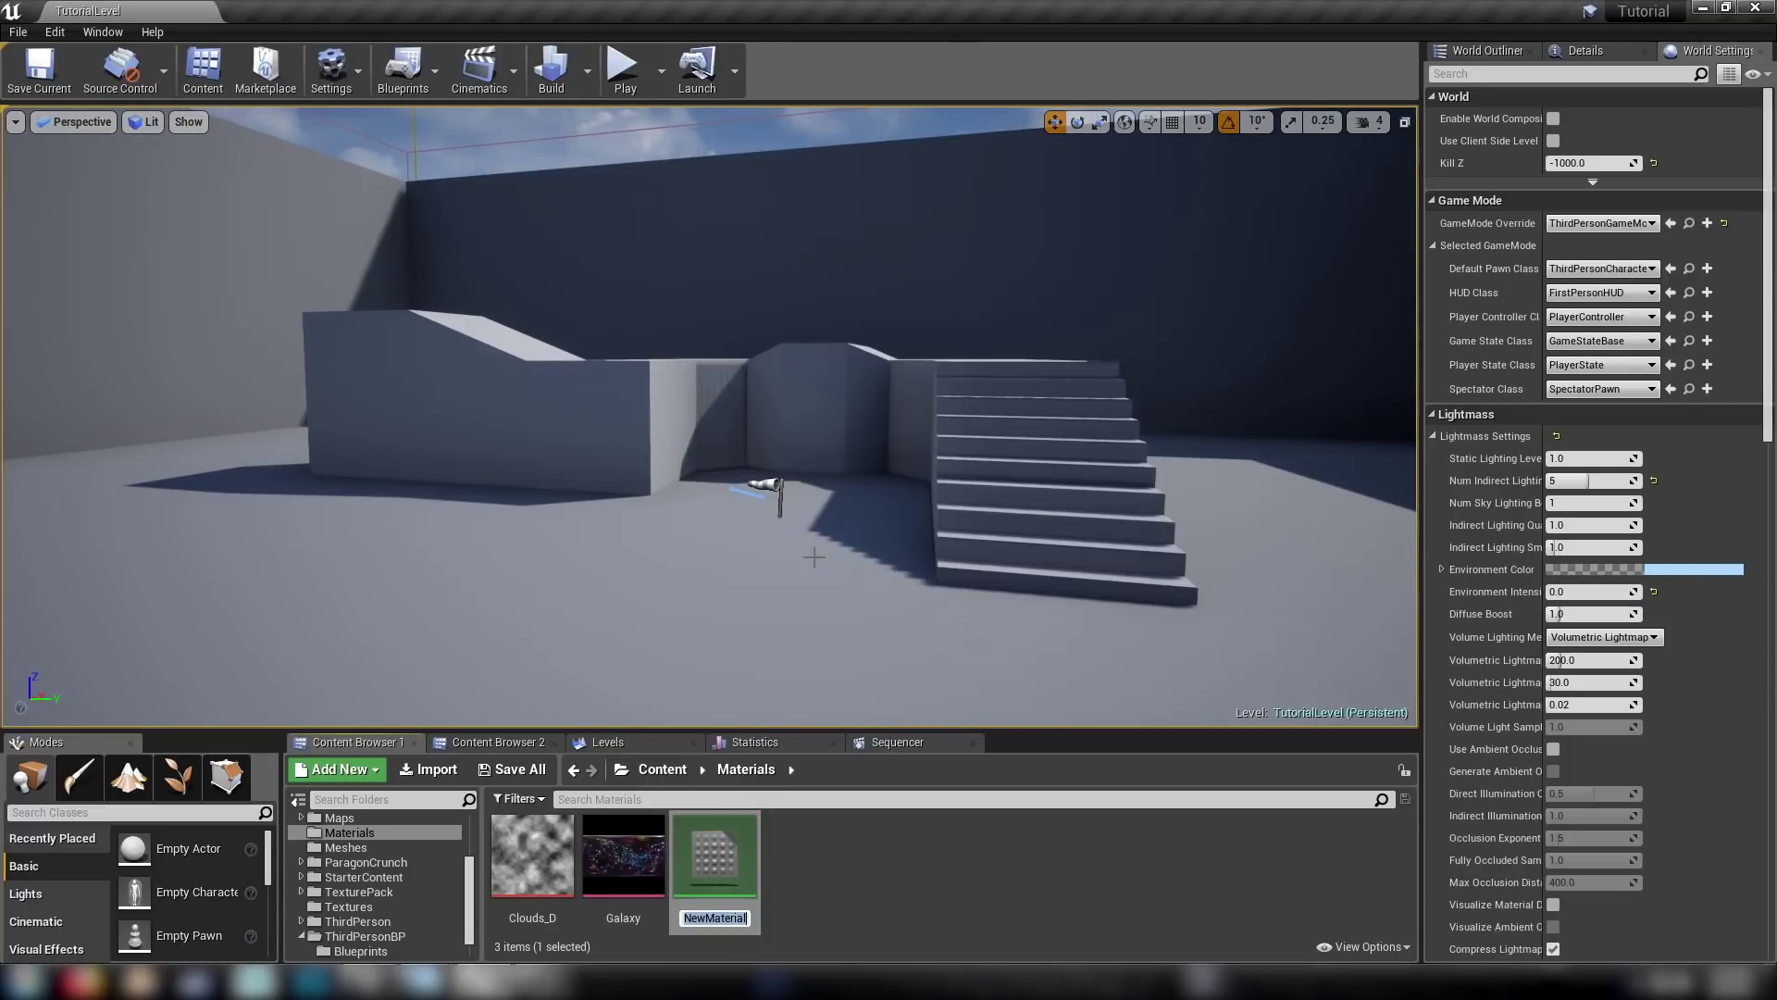
pyautogui.write('Galaxy_MAT')
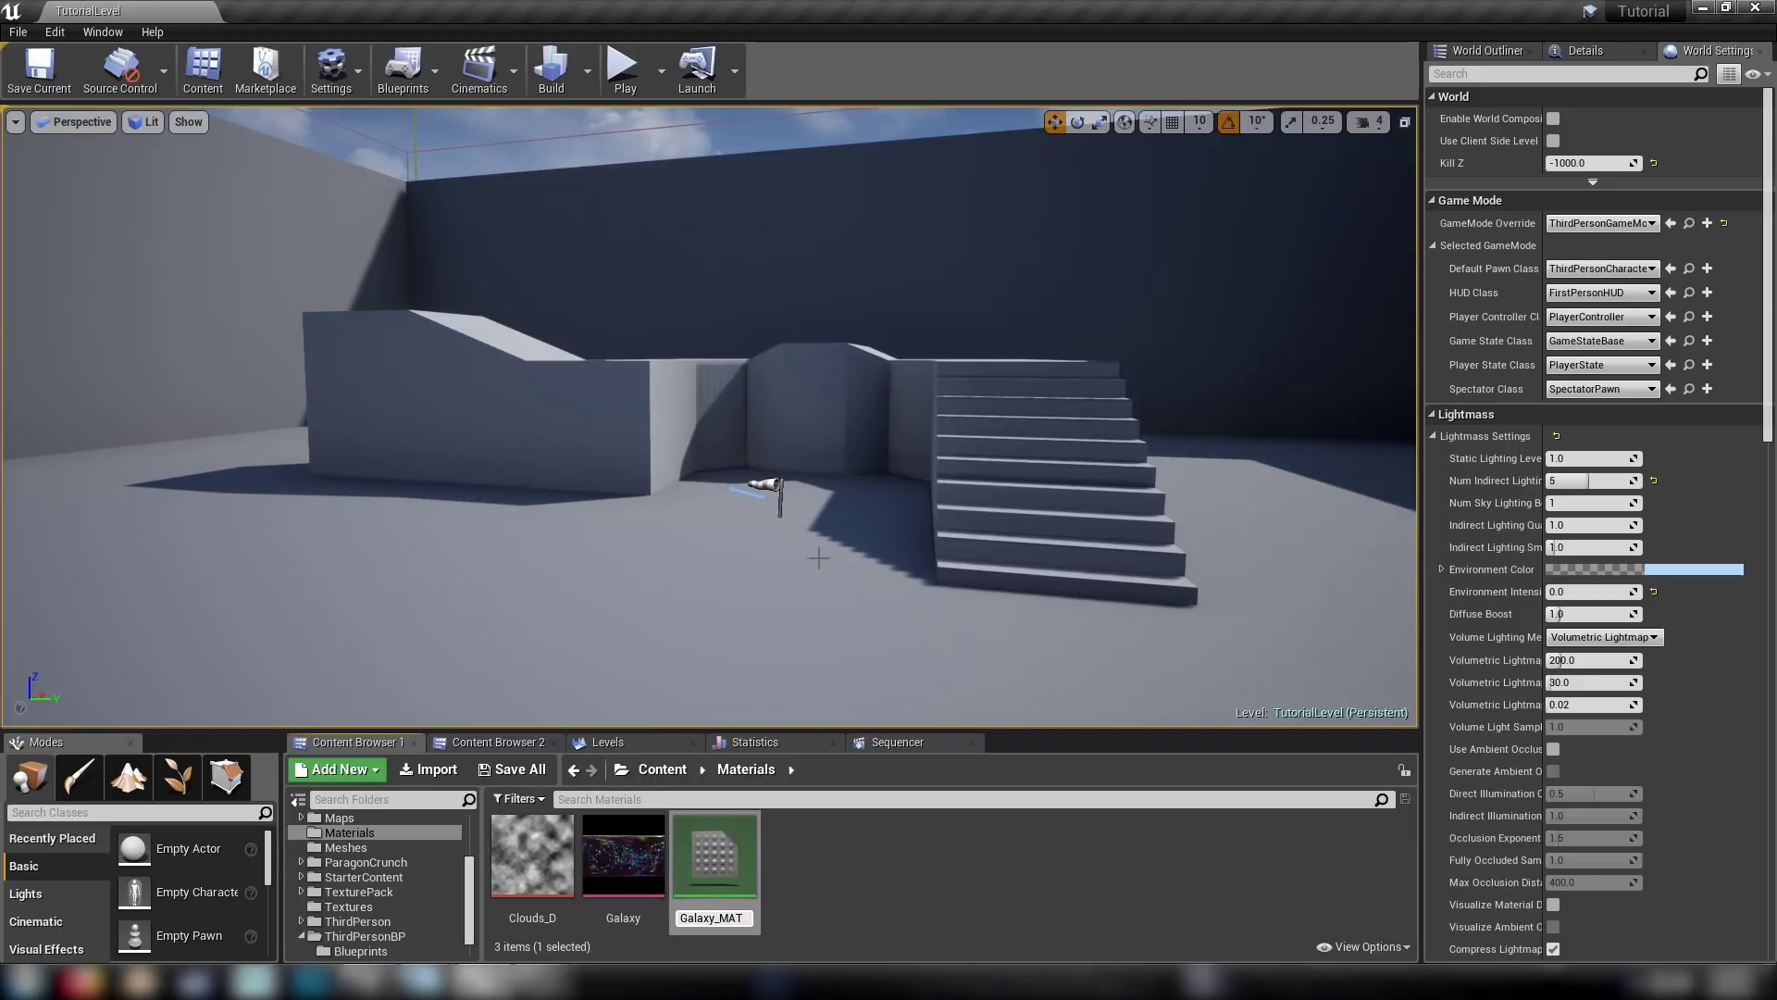
pyautogui.press('Return')
pyautogui.press('Return')
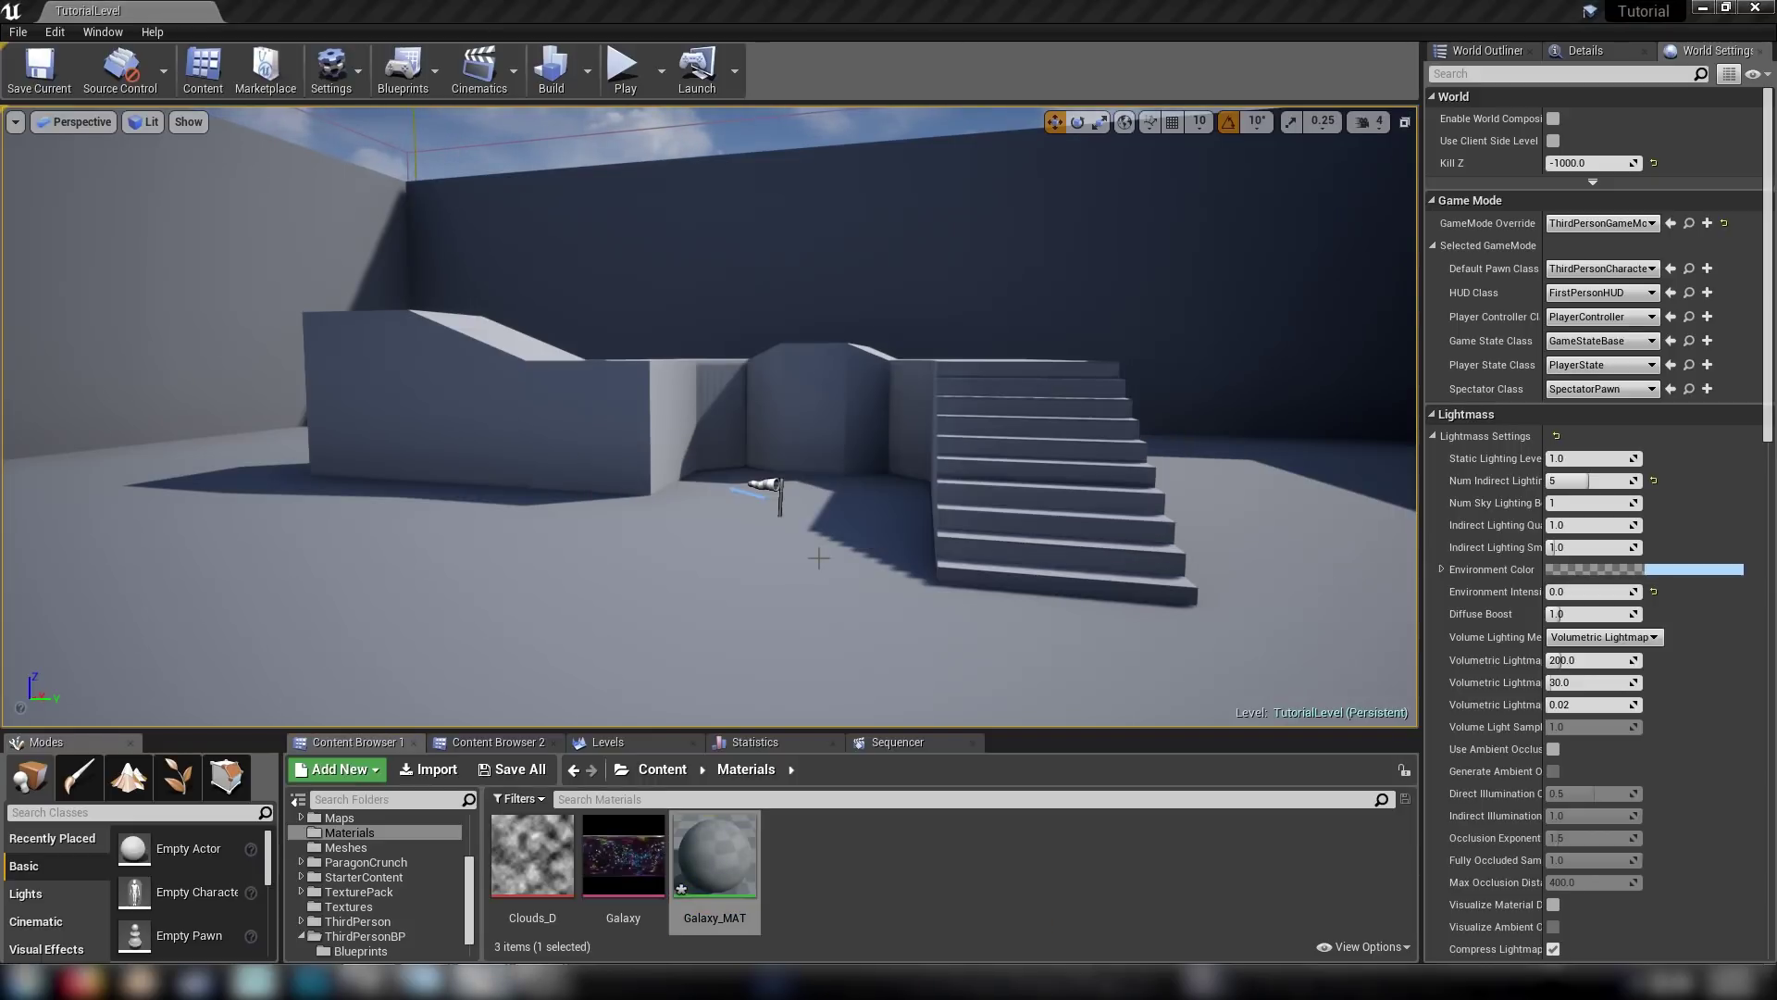
pyautogui.moveTo(1701, 76); pyautogui.dragTo(491, 13)
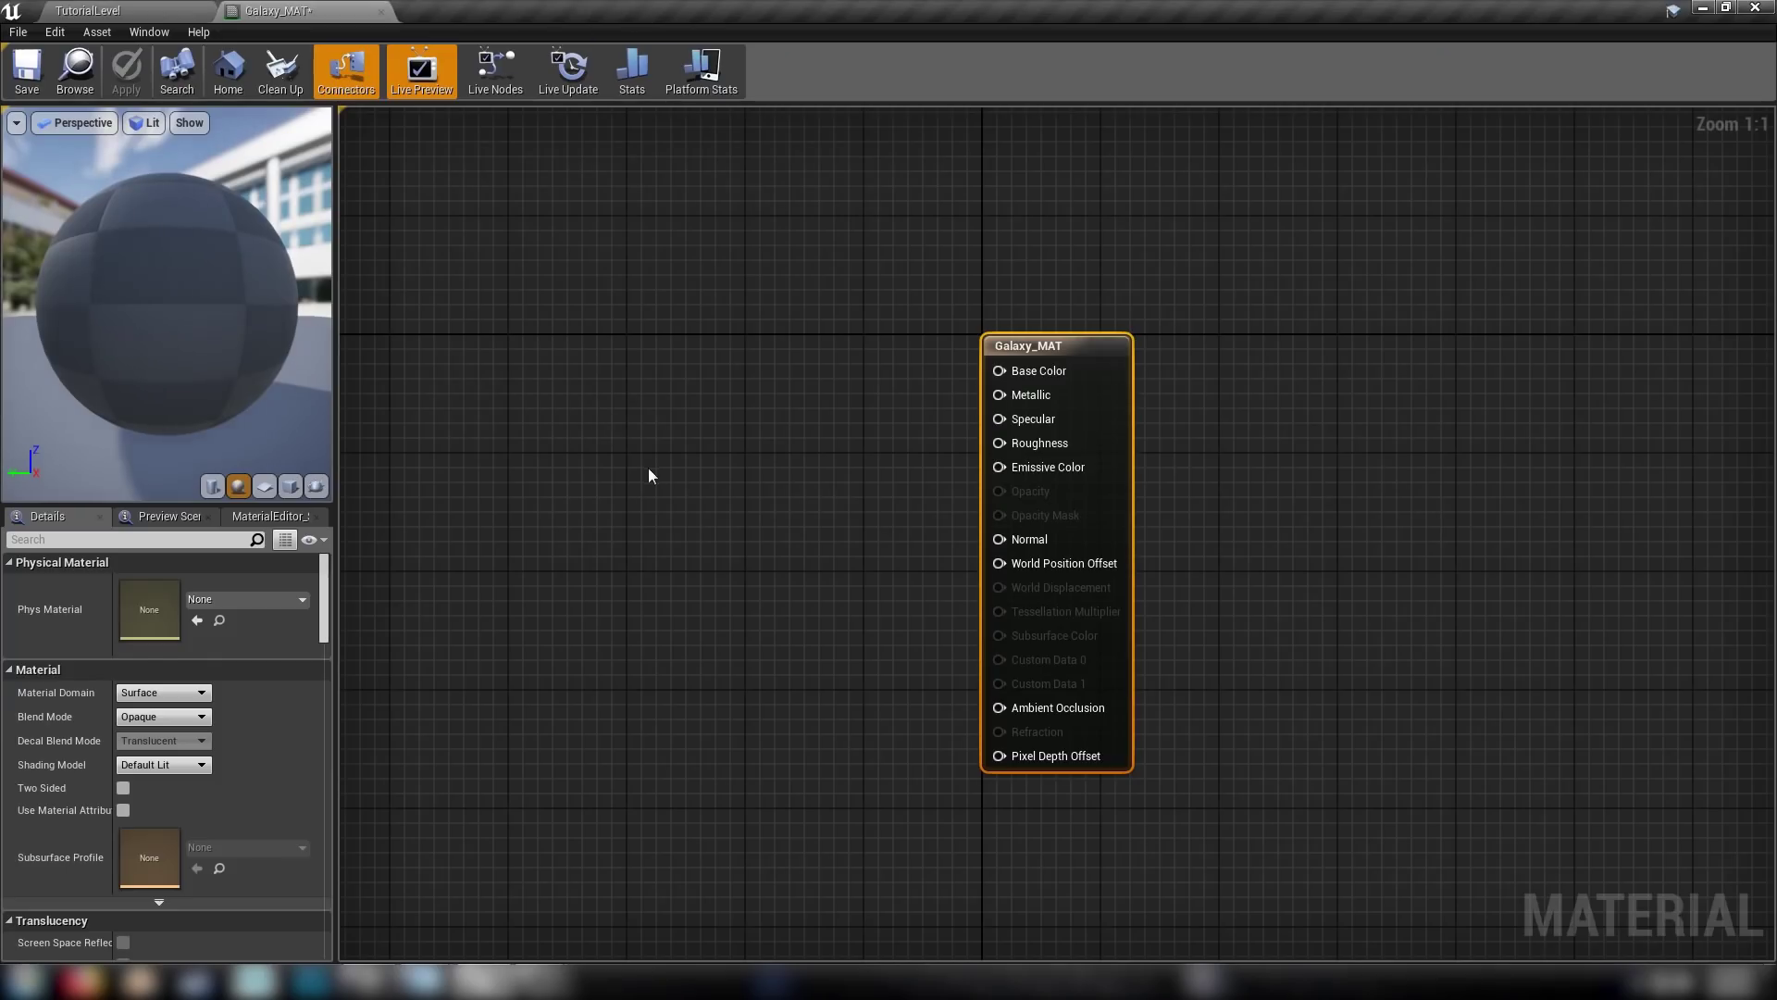
# Add a Texture Sample node using the Galaxy cube texture to the Galaxy_MAT graph.
pyautogui.click(605, 581)
pyautogui.moveTo(605, 581); pyautogui.dragTo(1030, 567, button='right')
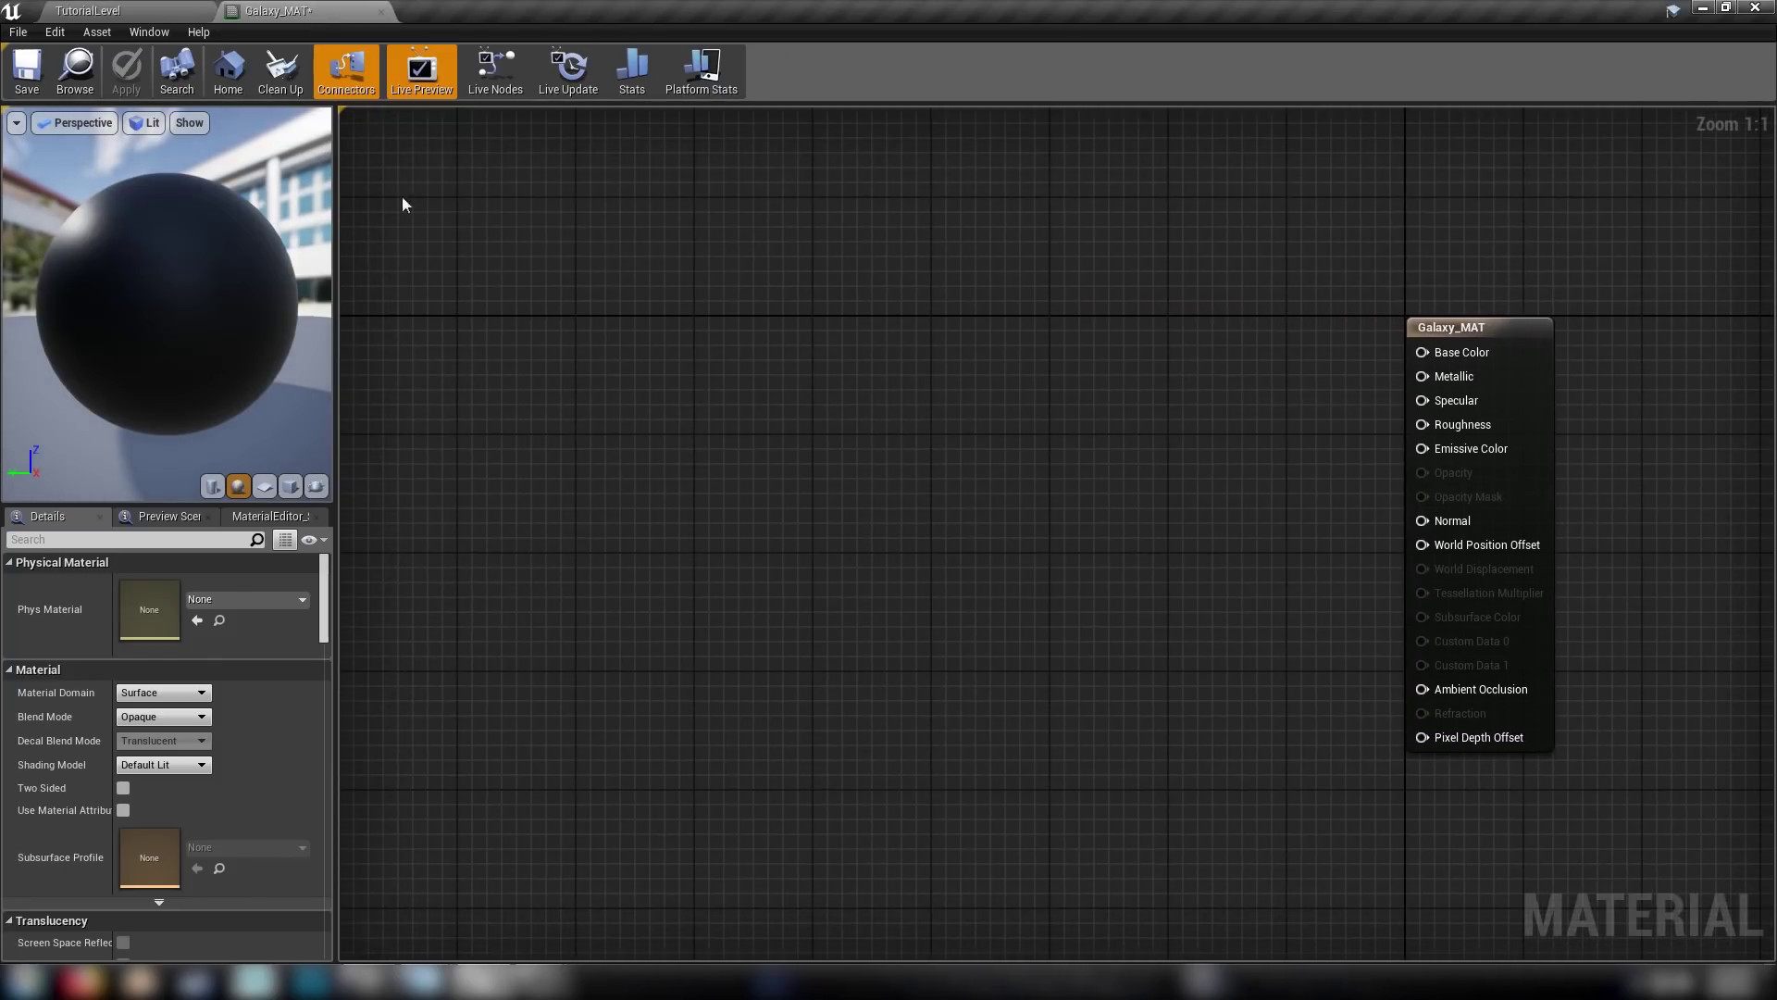
pyautogui.click(120, 10)
pyautogui.click(622, 856)
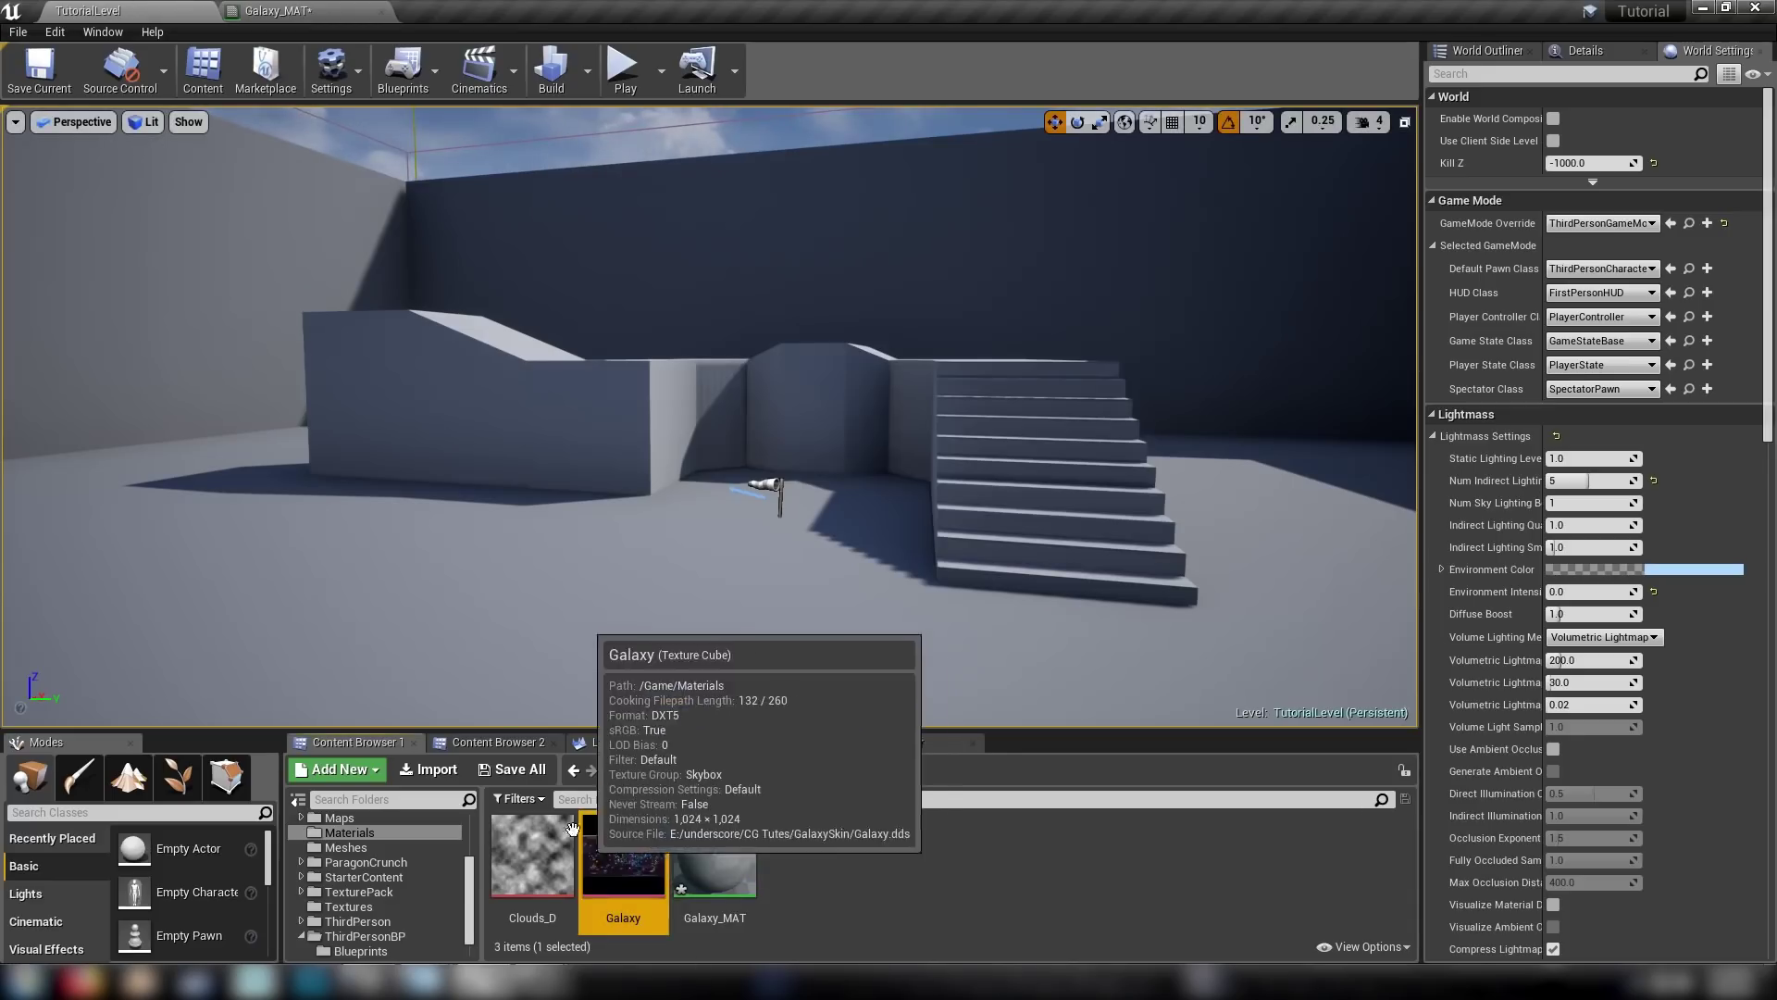
pyautogui.click(322, 9)
pyautogui.click(782, 354)
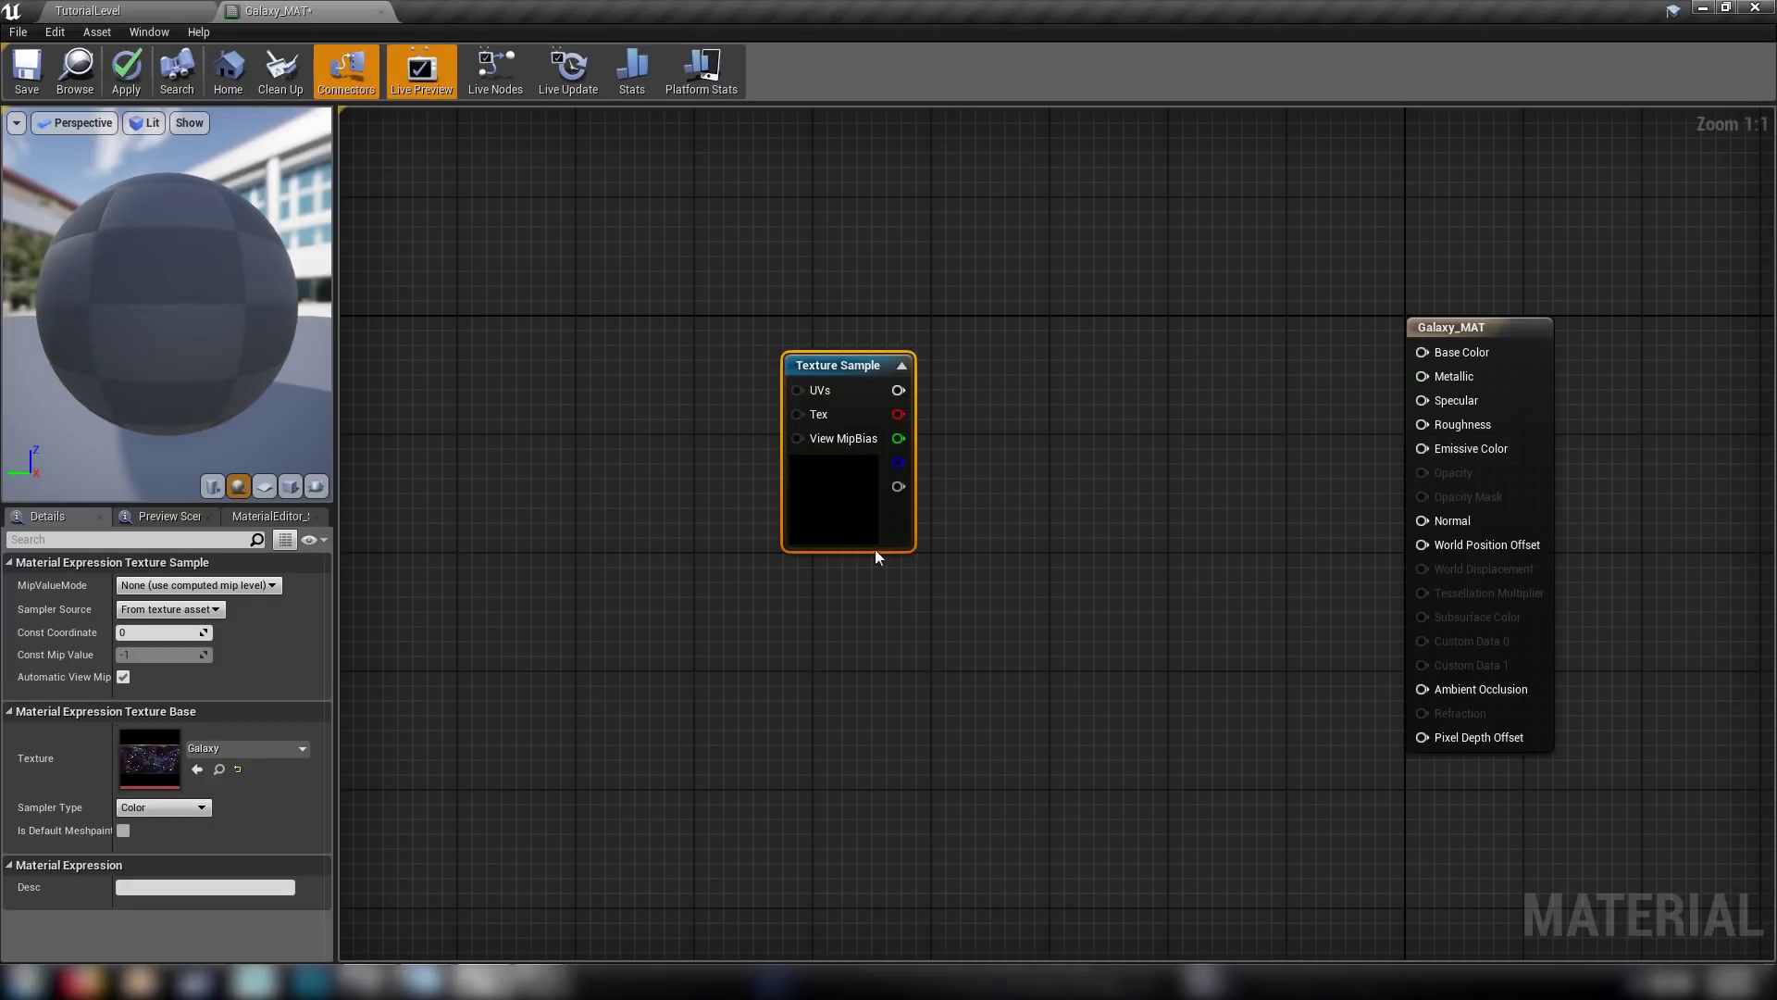
# Use the SK_Mannequin skeletal mesh from Mannequin/Character/Mesh as the preview mesh for Galaxy_MAT.
pyautogui.click(119, 9)
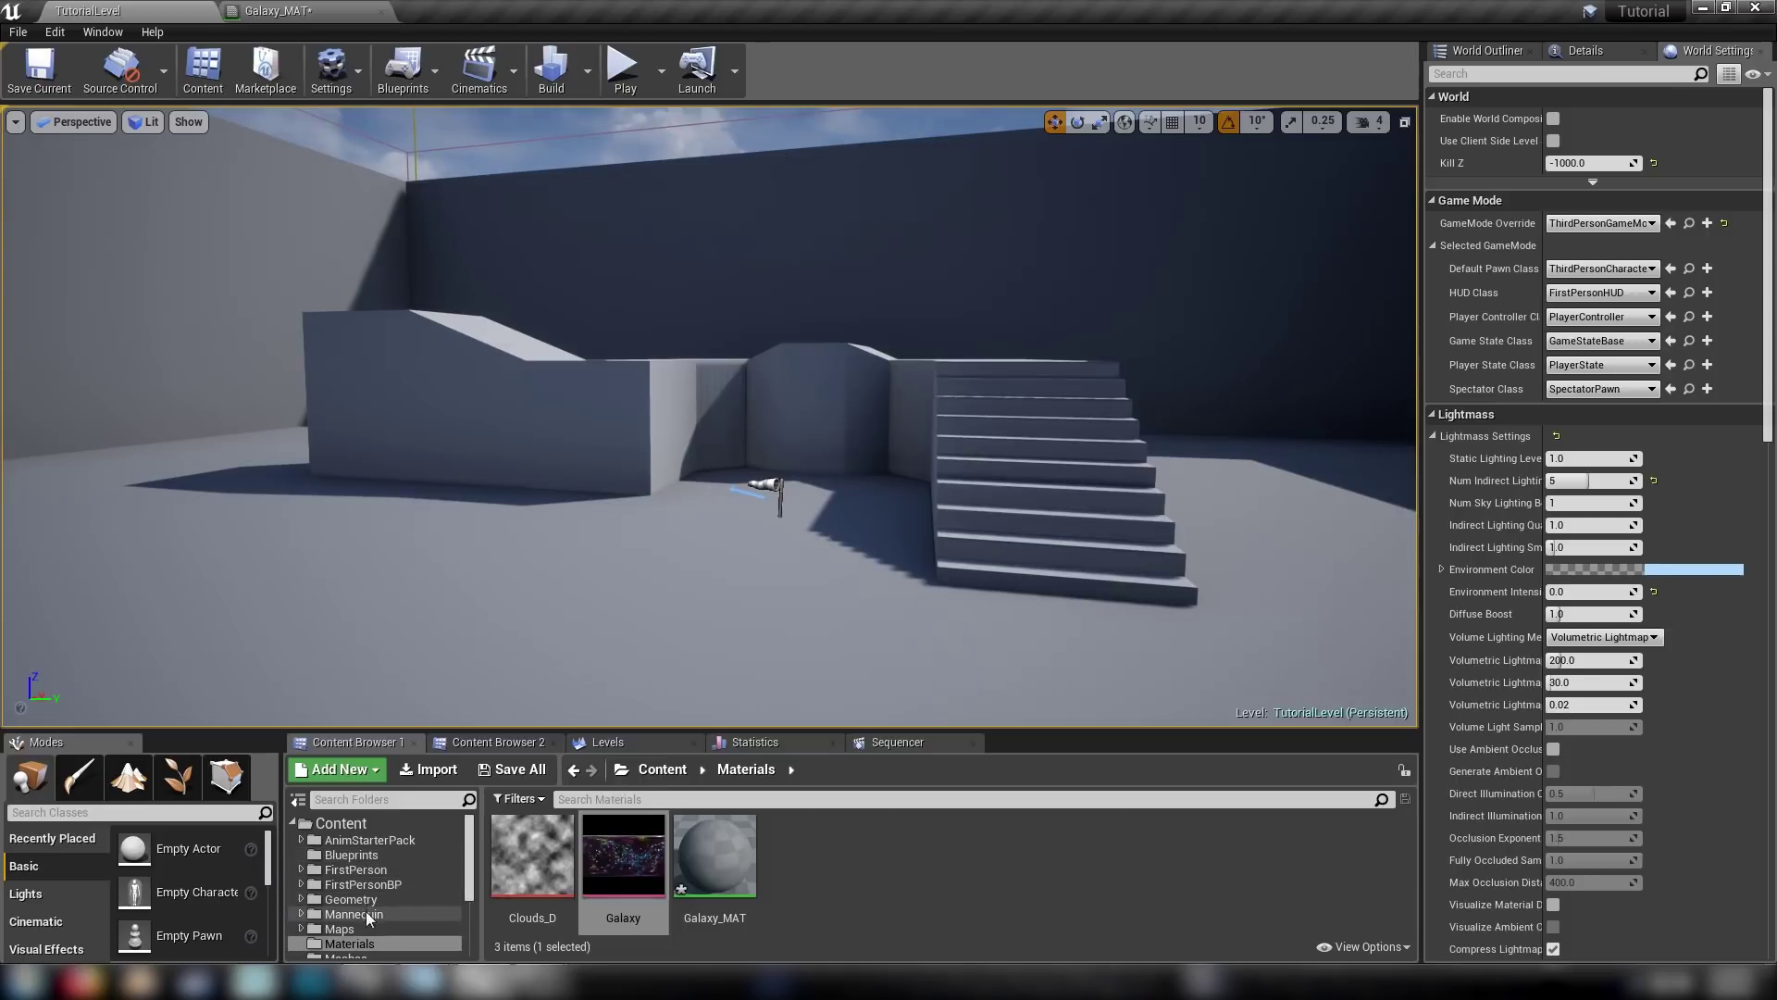
pyautogui.click(363, 914)
pyautogui.doubleClick(650, 870)
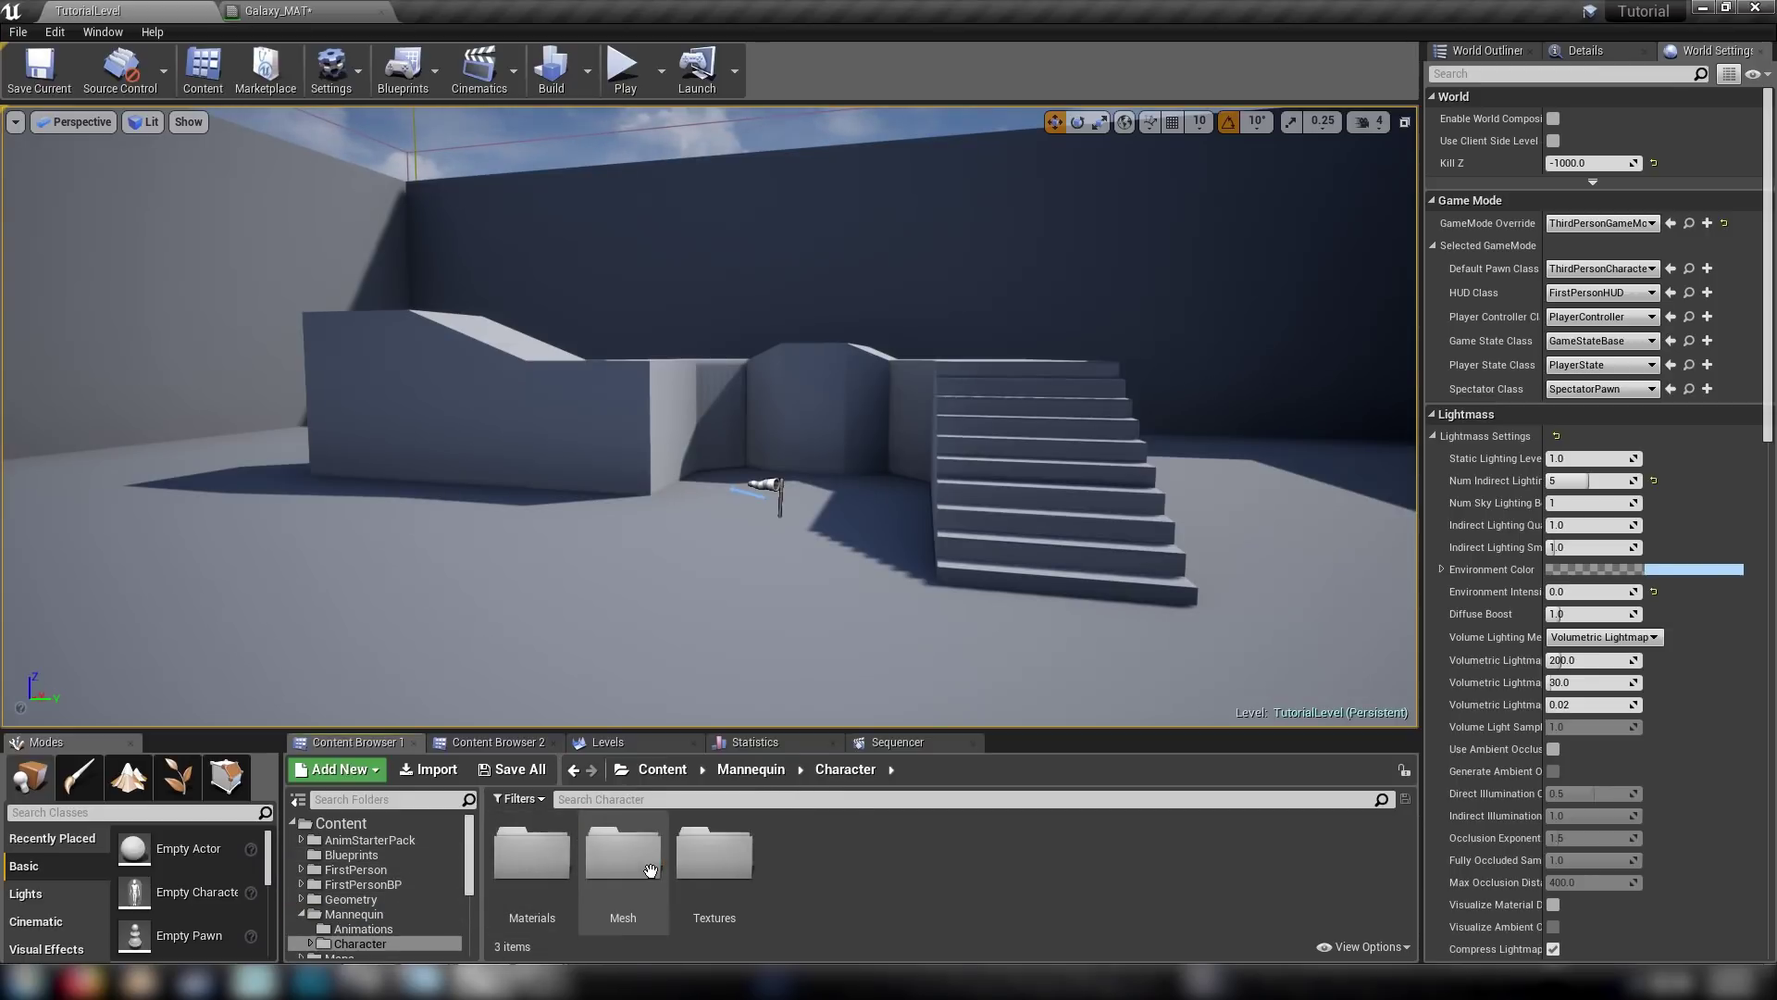
pyautogui.doubleClick(614, 856)
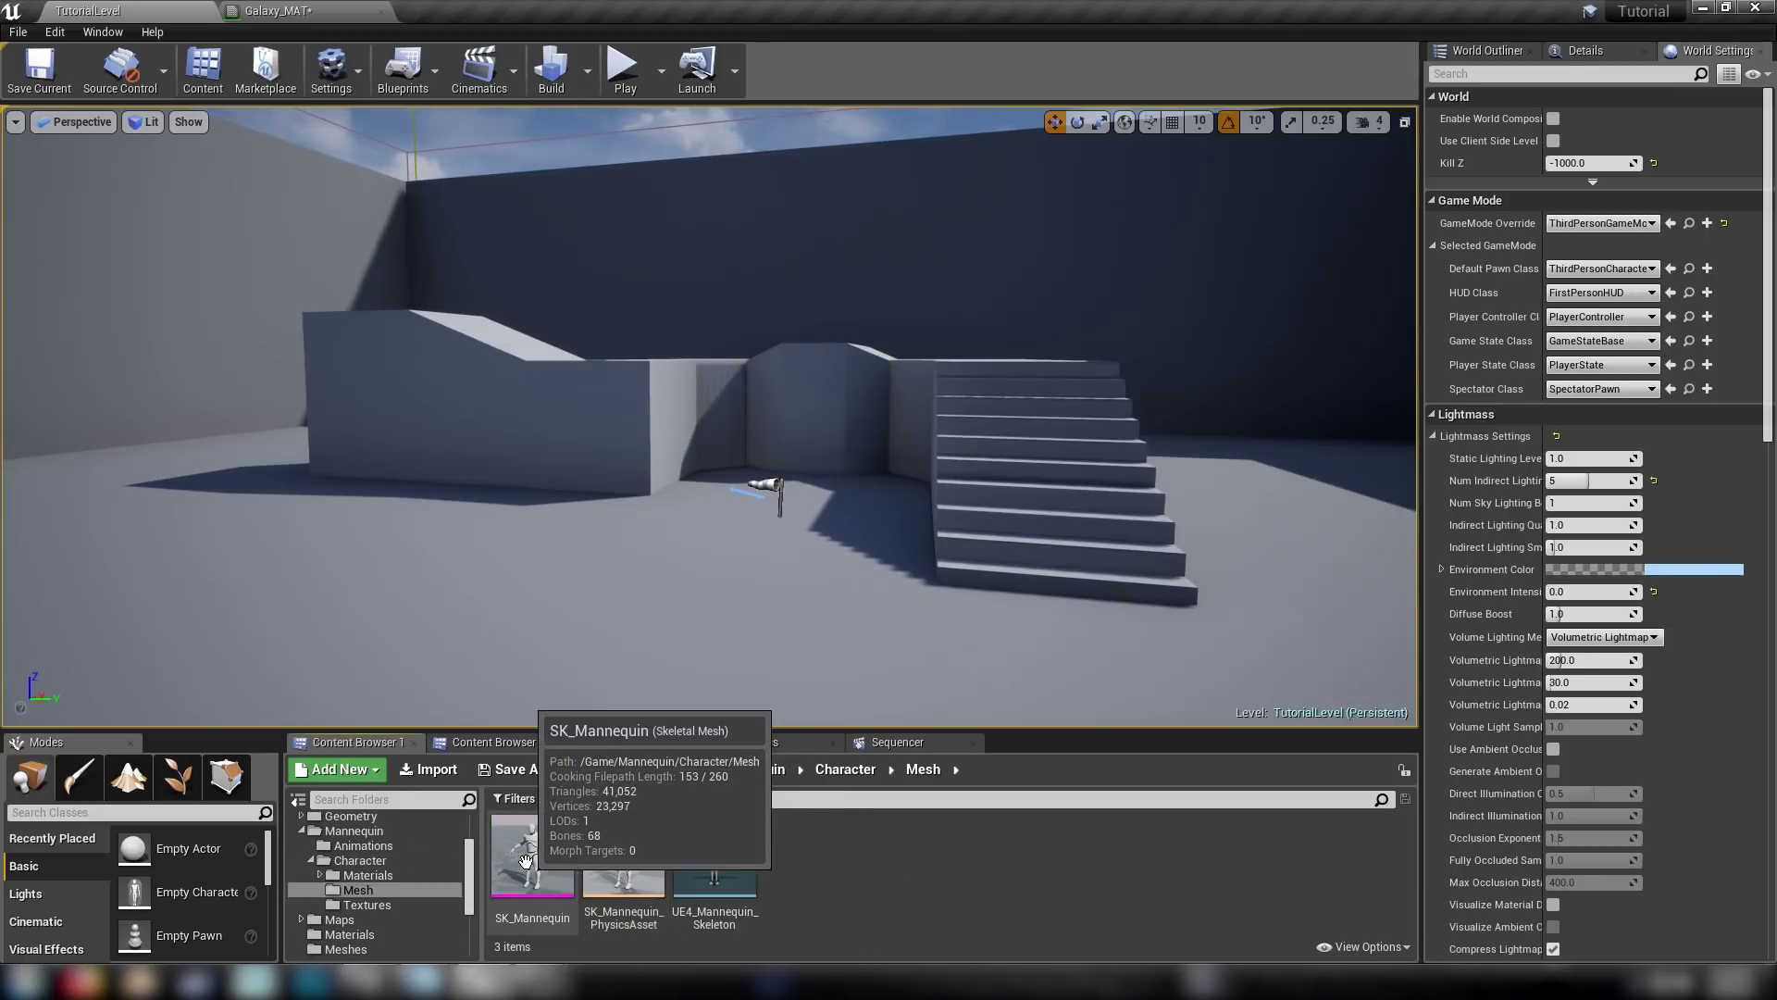
pyautogui.click(546, 860)
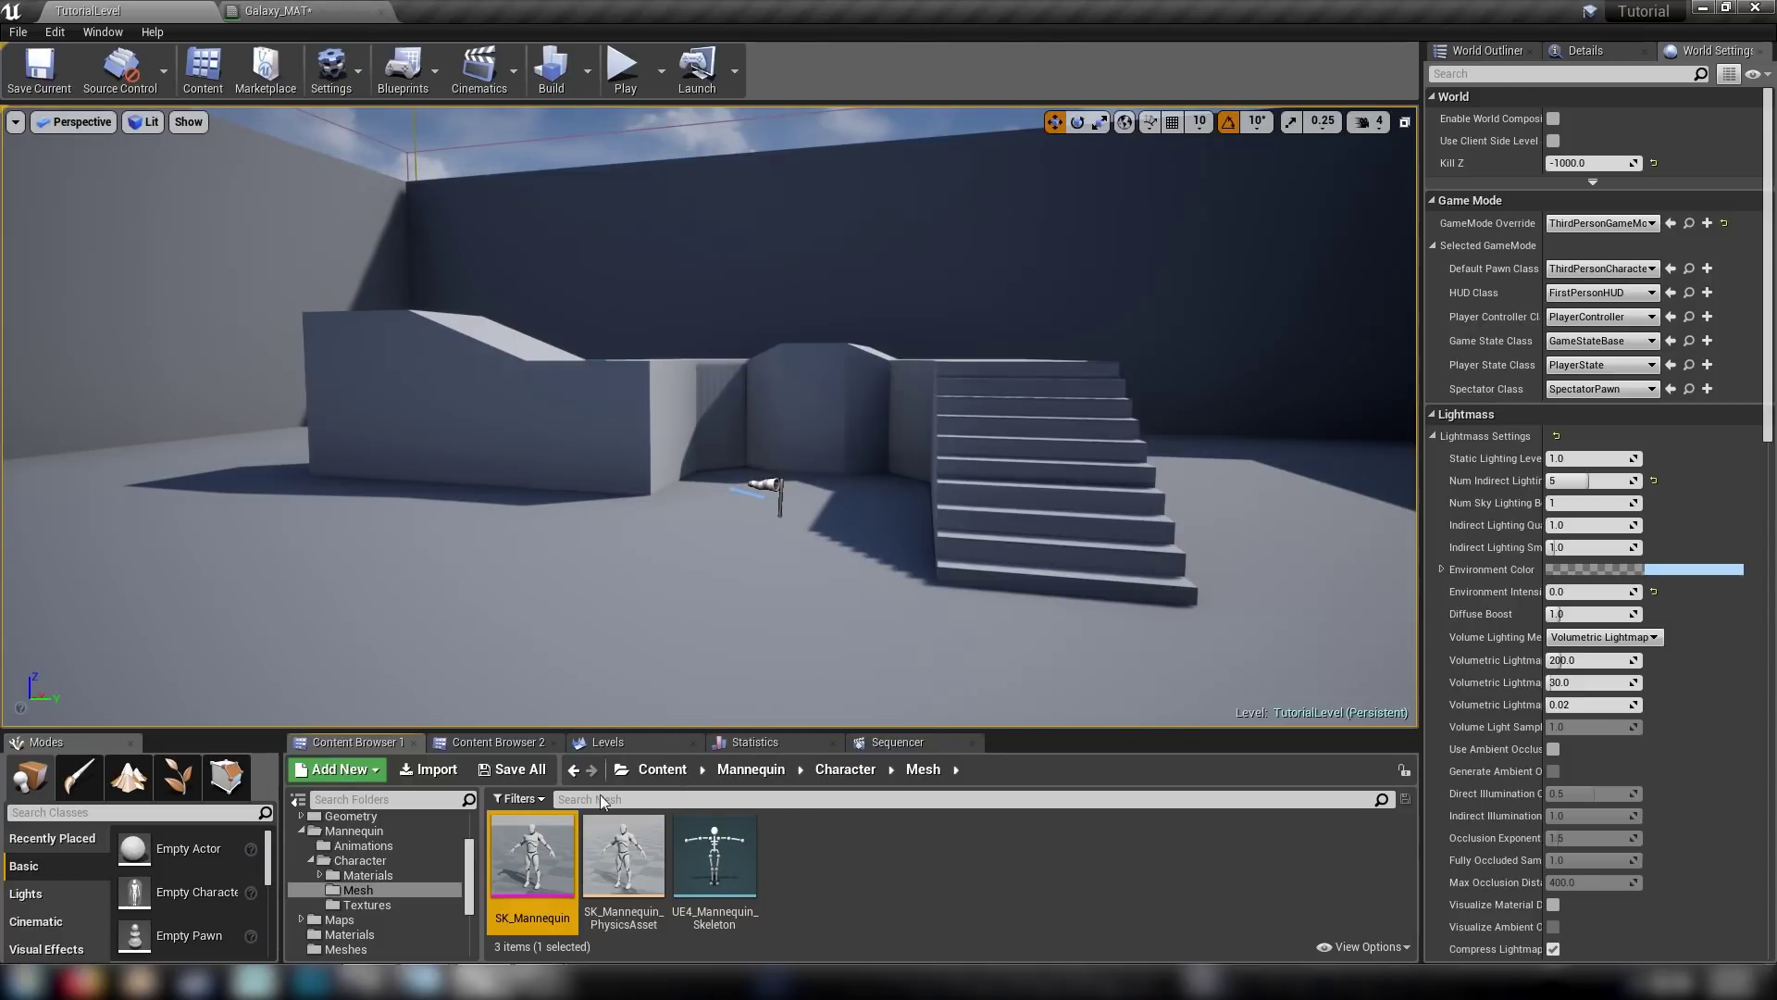
pyautogui.click(278, 10)
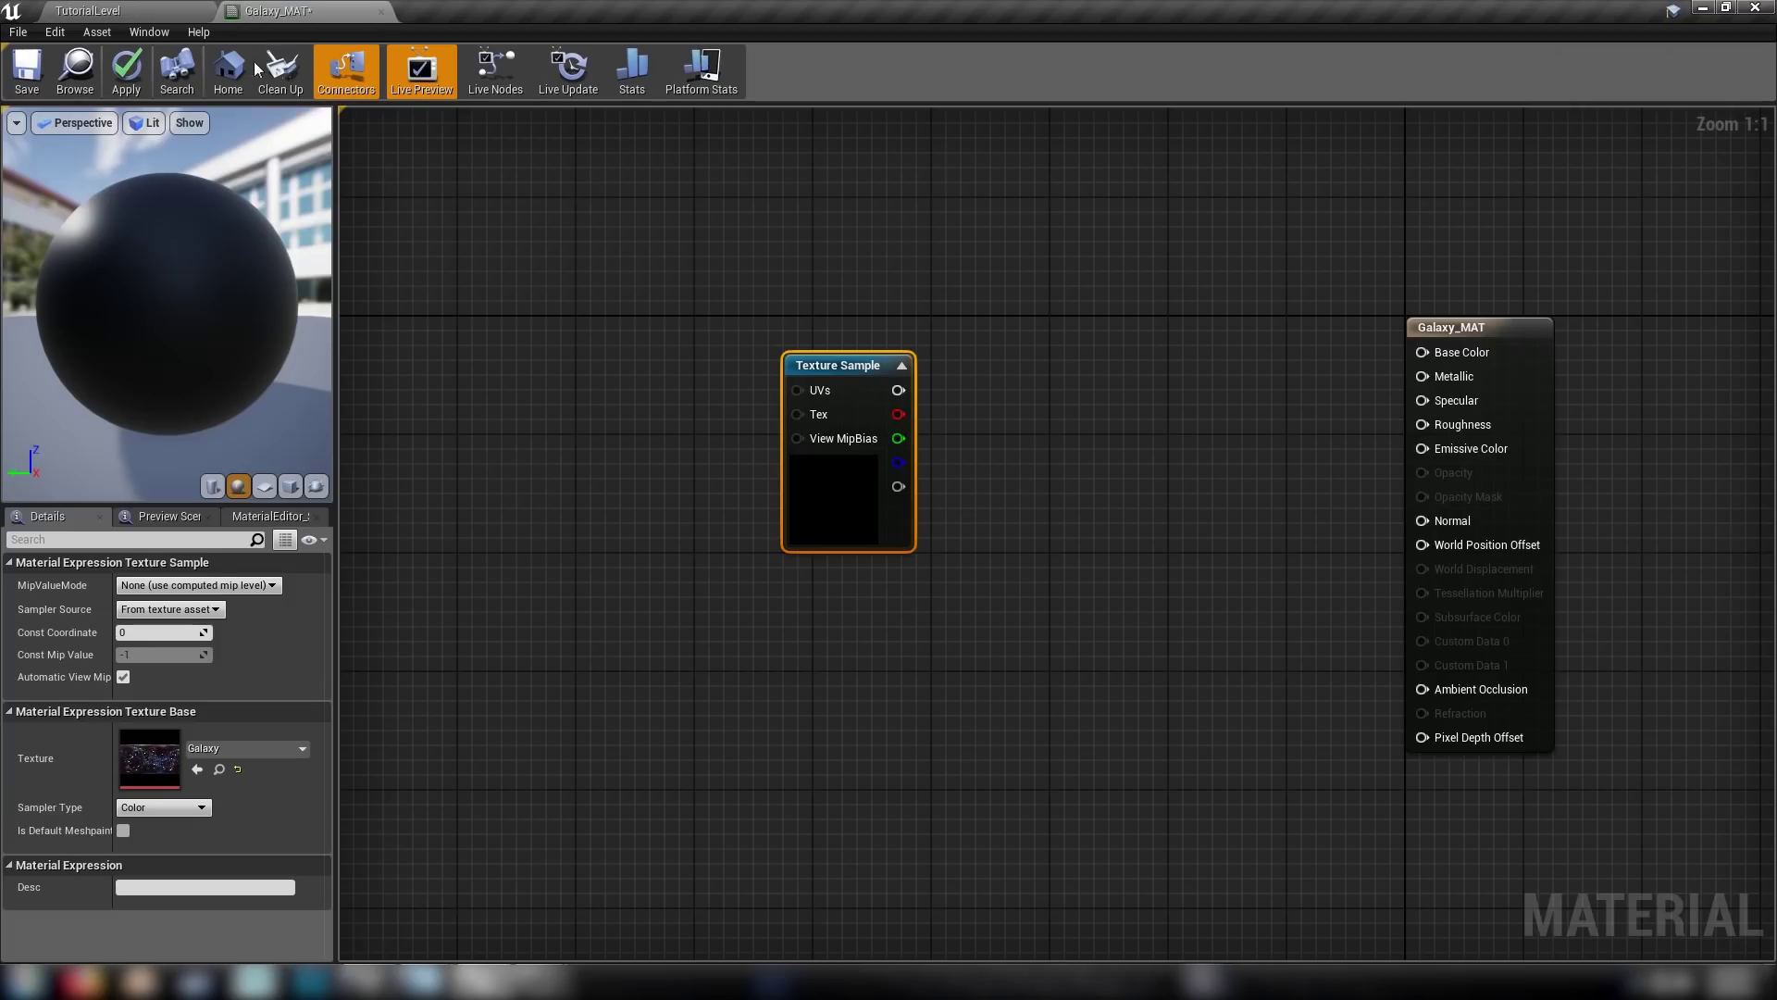
pyautogui.click(316, 488)
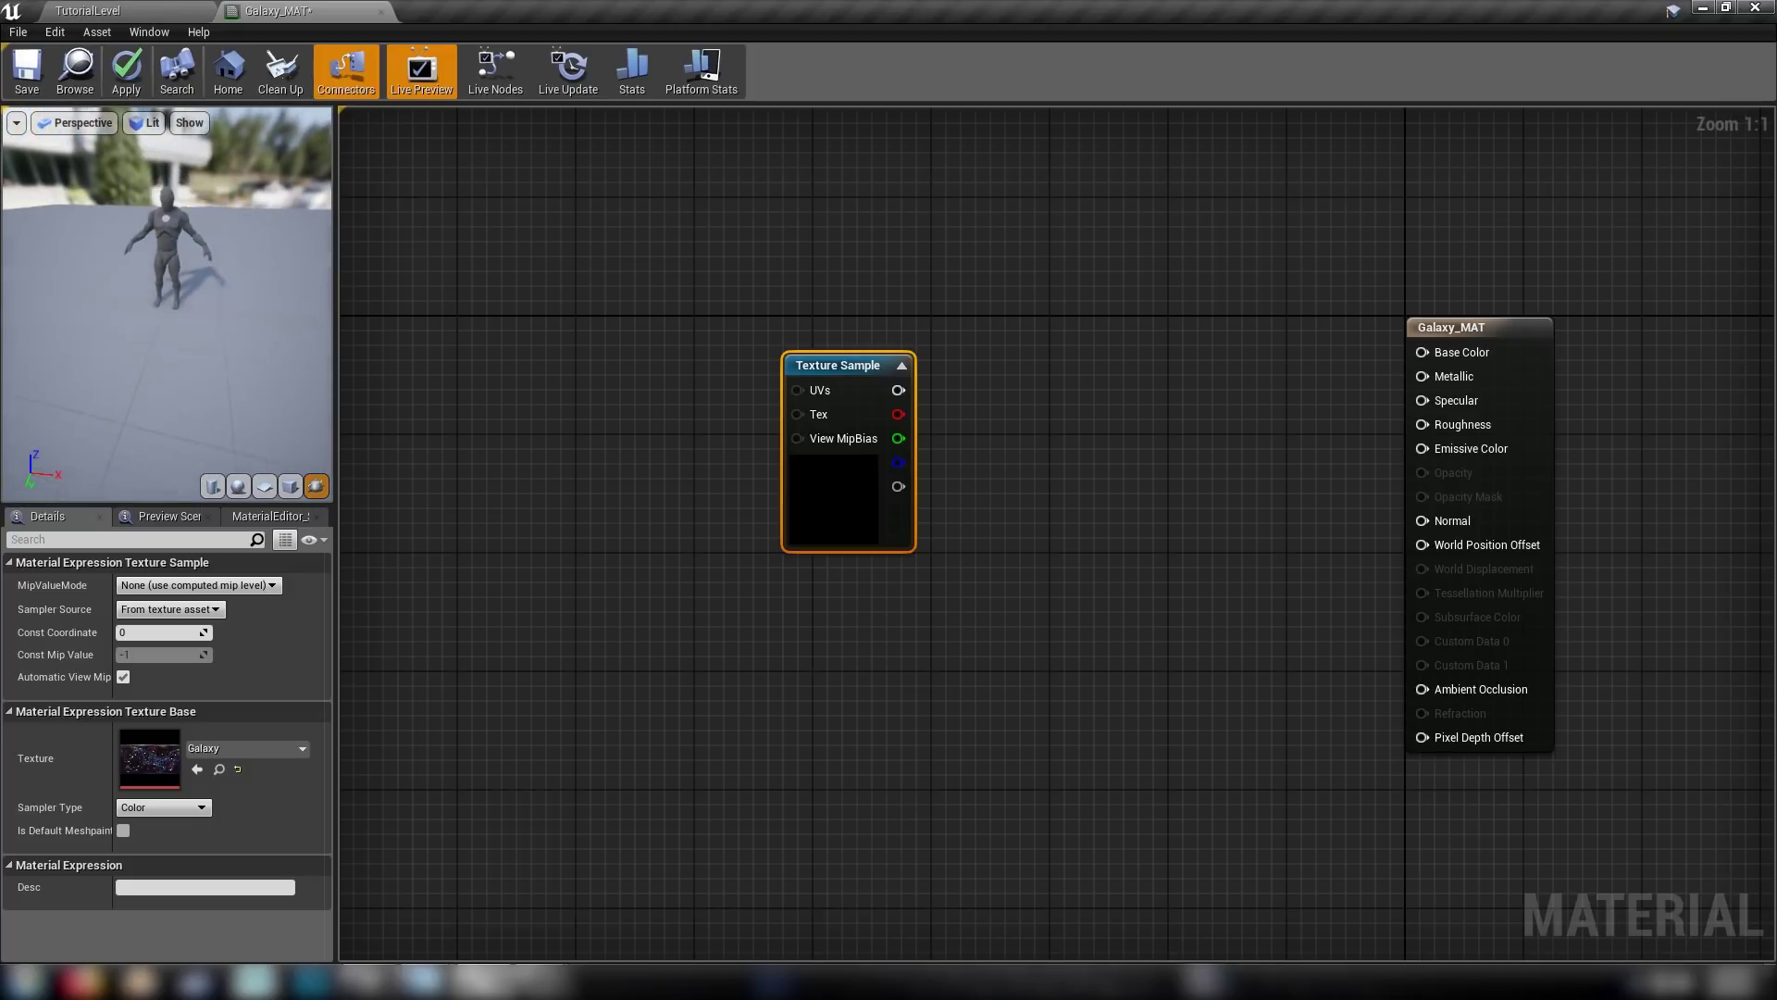
# Examine the mannequin in the material preview from the front at close range.
pyautogui.moveTo(140, 205); pyautogui.dragTo(141, 261, button='middle')
pyautogui.moveTo(140, 261); pyautogui.dragTo(221, 327)
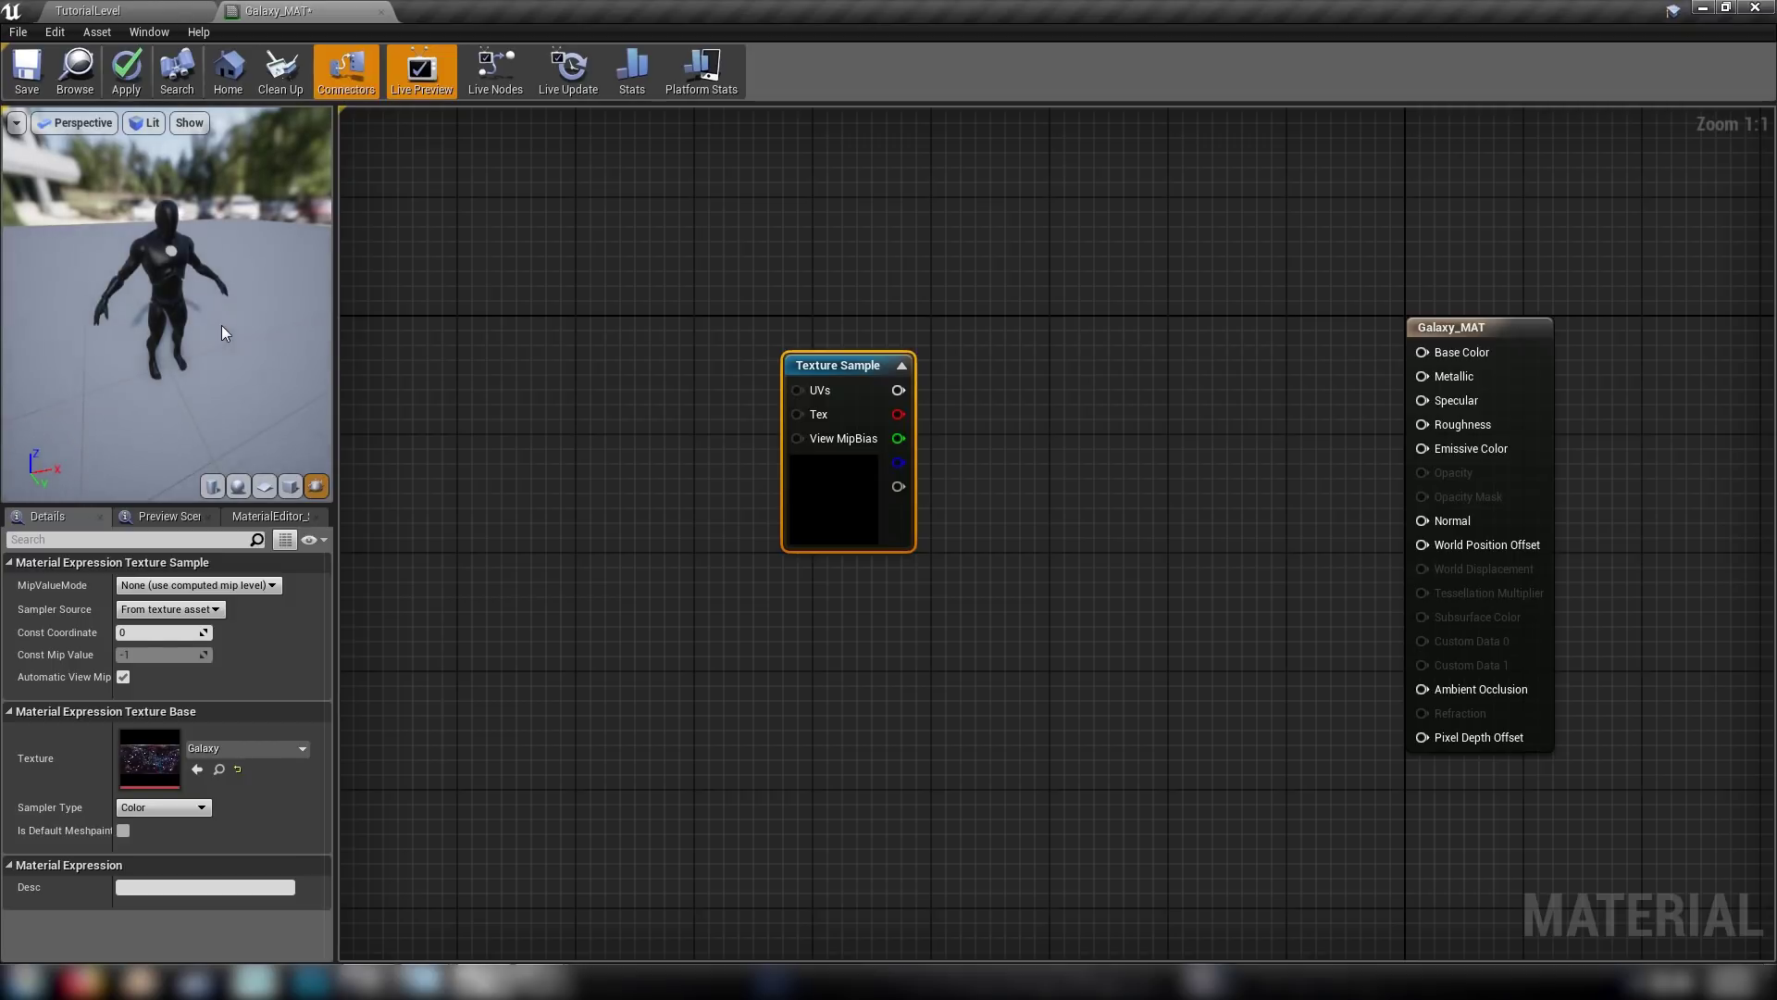
pyautogui.scroll(2, 141, 304)
pyautogui.scroll(3, 142, 304)
pyautogui.scroll(-5, 141, 303)
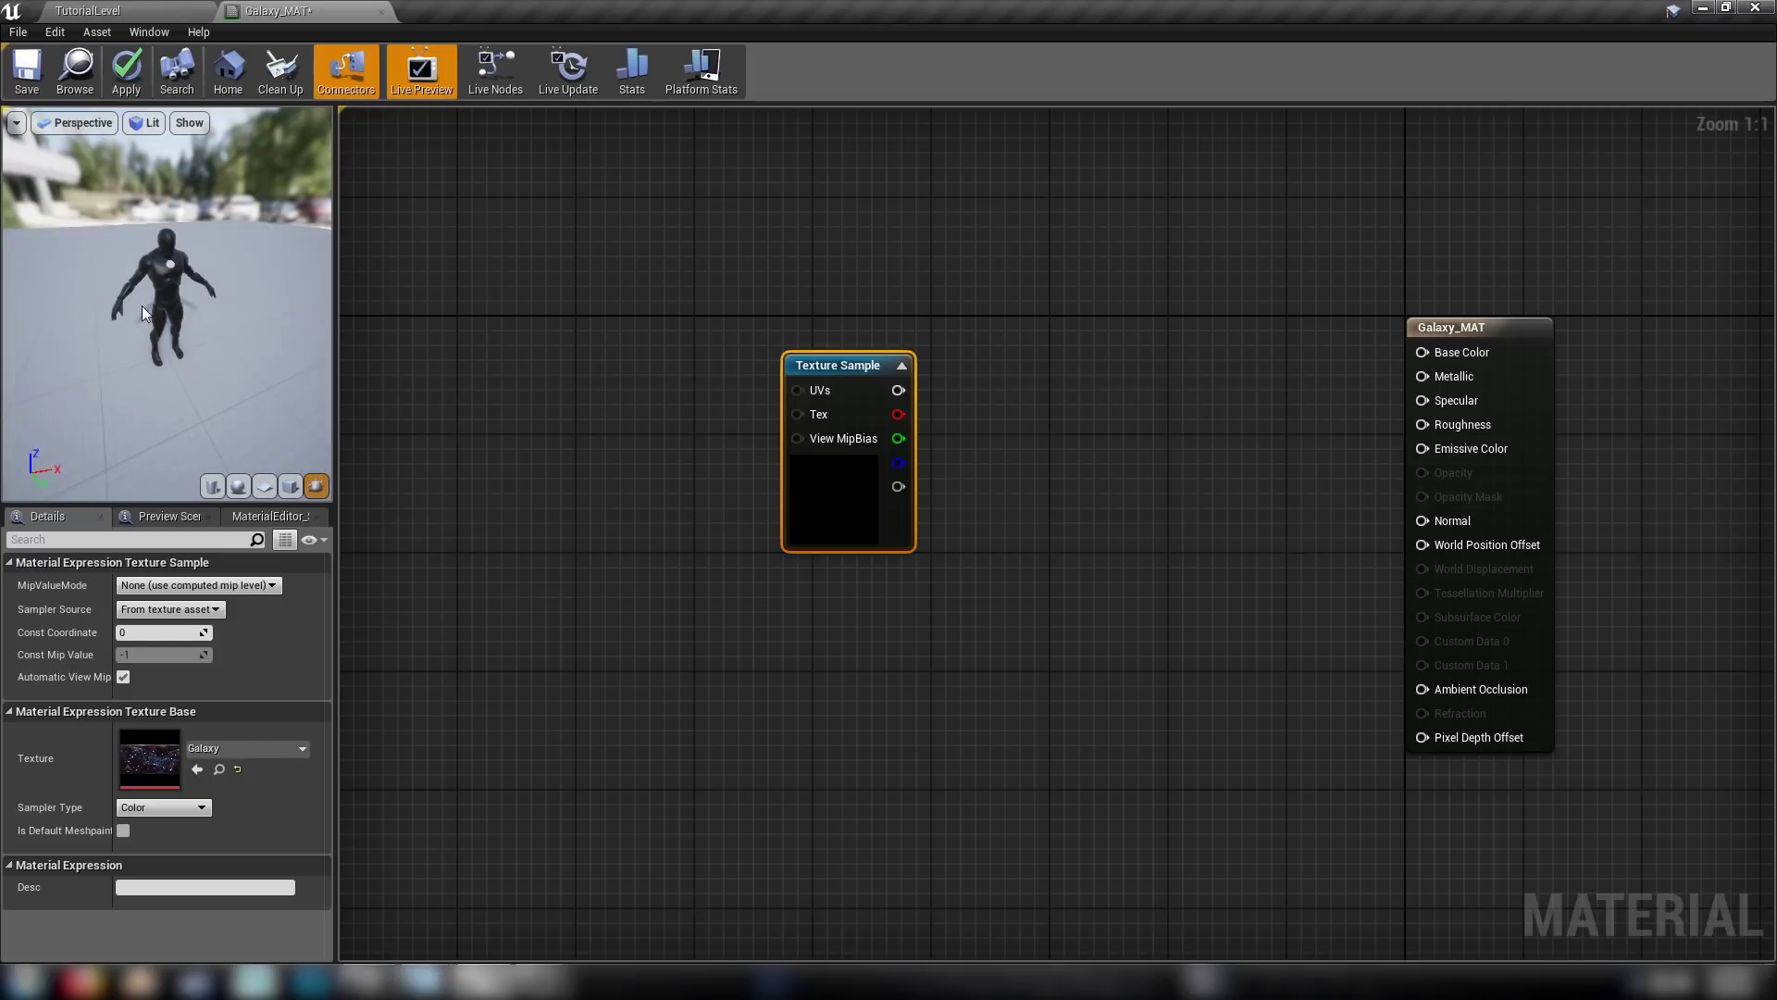
pyautogui.moveTo(142, 303); pyautogui.dragTo(102, 273)
pyautogui.moveTo(142, 304); pyautogui.dragTo(142, 246, button='right')
pyautogui.moveTo(194, 307); pyautogui.dragTo(211, 307)
# Move the Galaxy Texture Sample node closer to the Galaxy_MAT output node.
pyautogui.moveTo(815, 508); pyautogui.dragTo(992, 486)
pyautogui.click(789, 493)
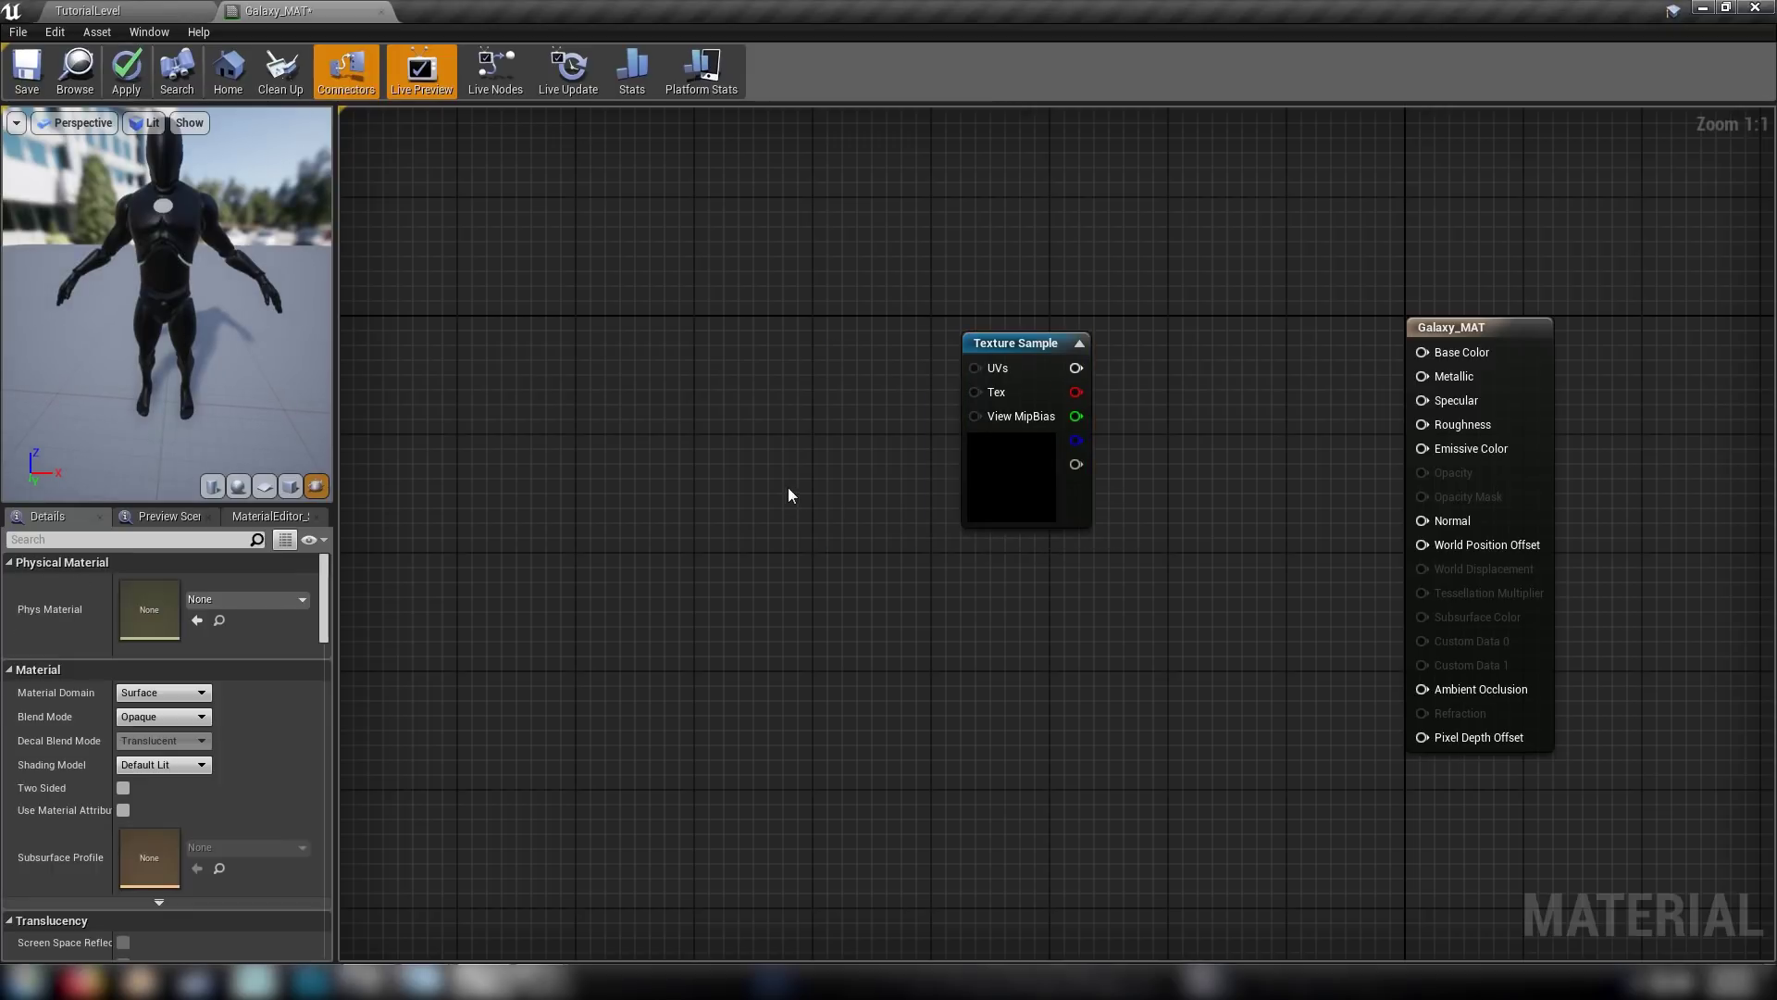
pyautogui.click(1007, 468)
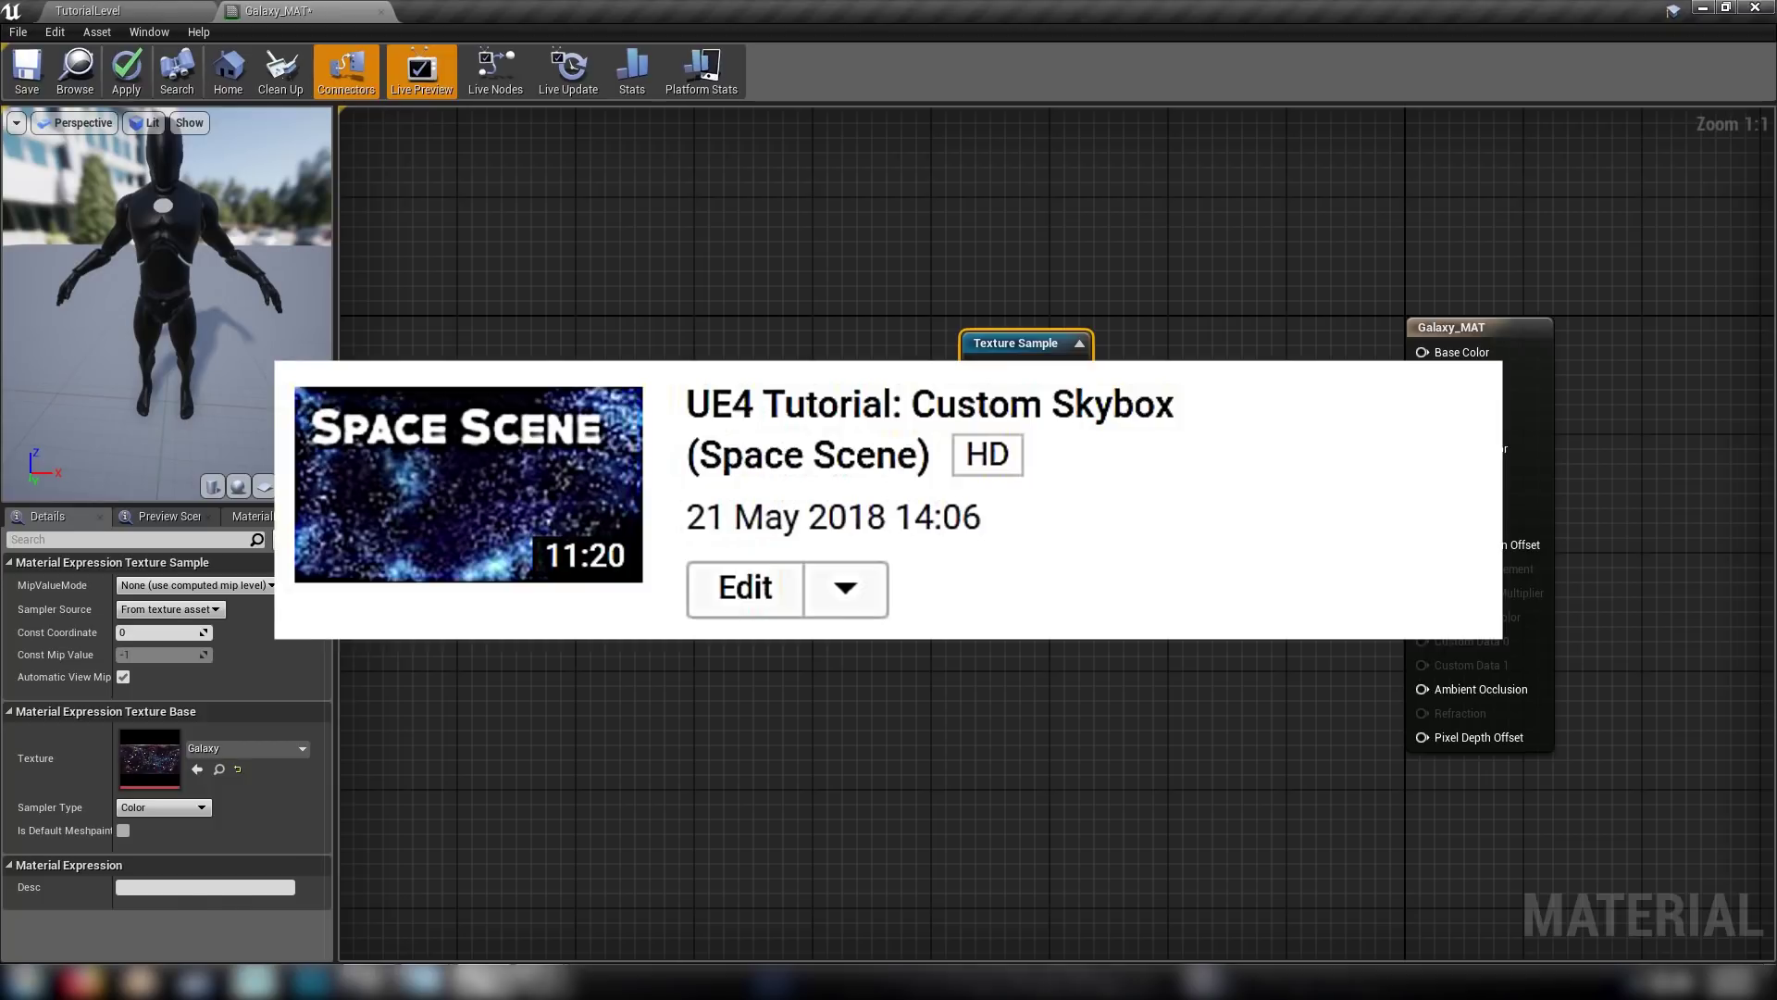
pyautogui.click(1152, 388)
pyautogui.moveTo(1152, 389); pyautogui.dragTo(1063, 410, button='right')
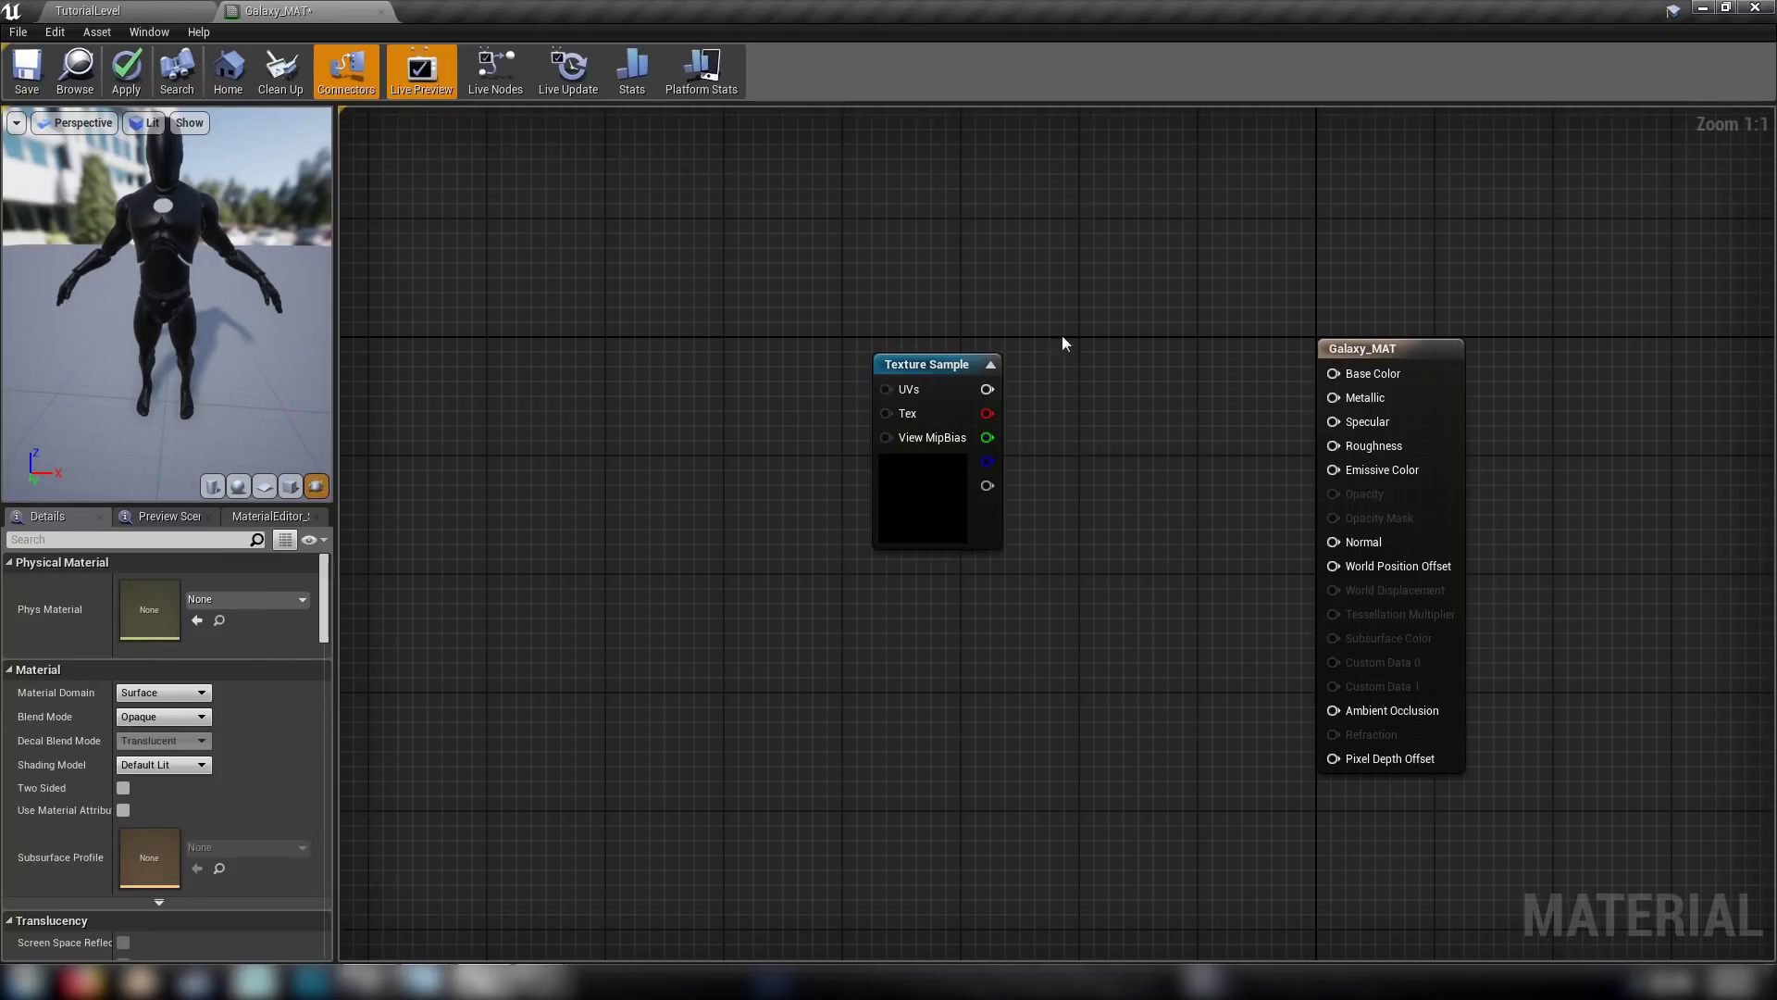
pyautogui.moveTo(1240, 394); pyautogui.dragTo(1353, 302)
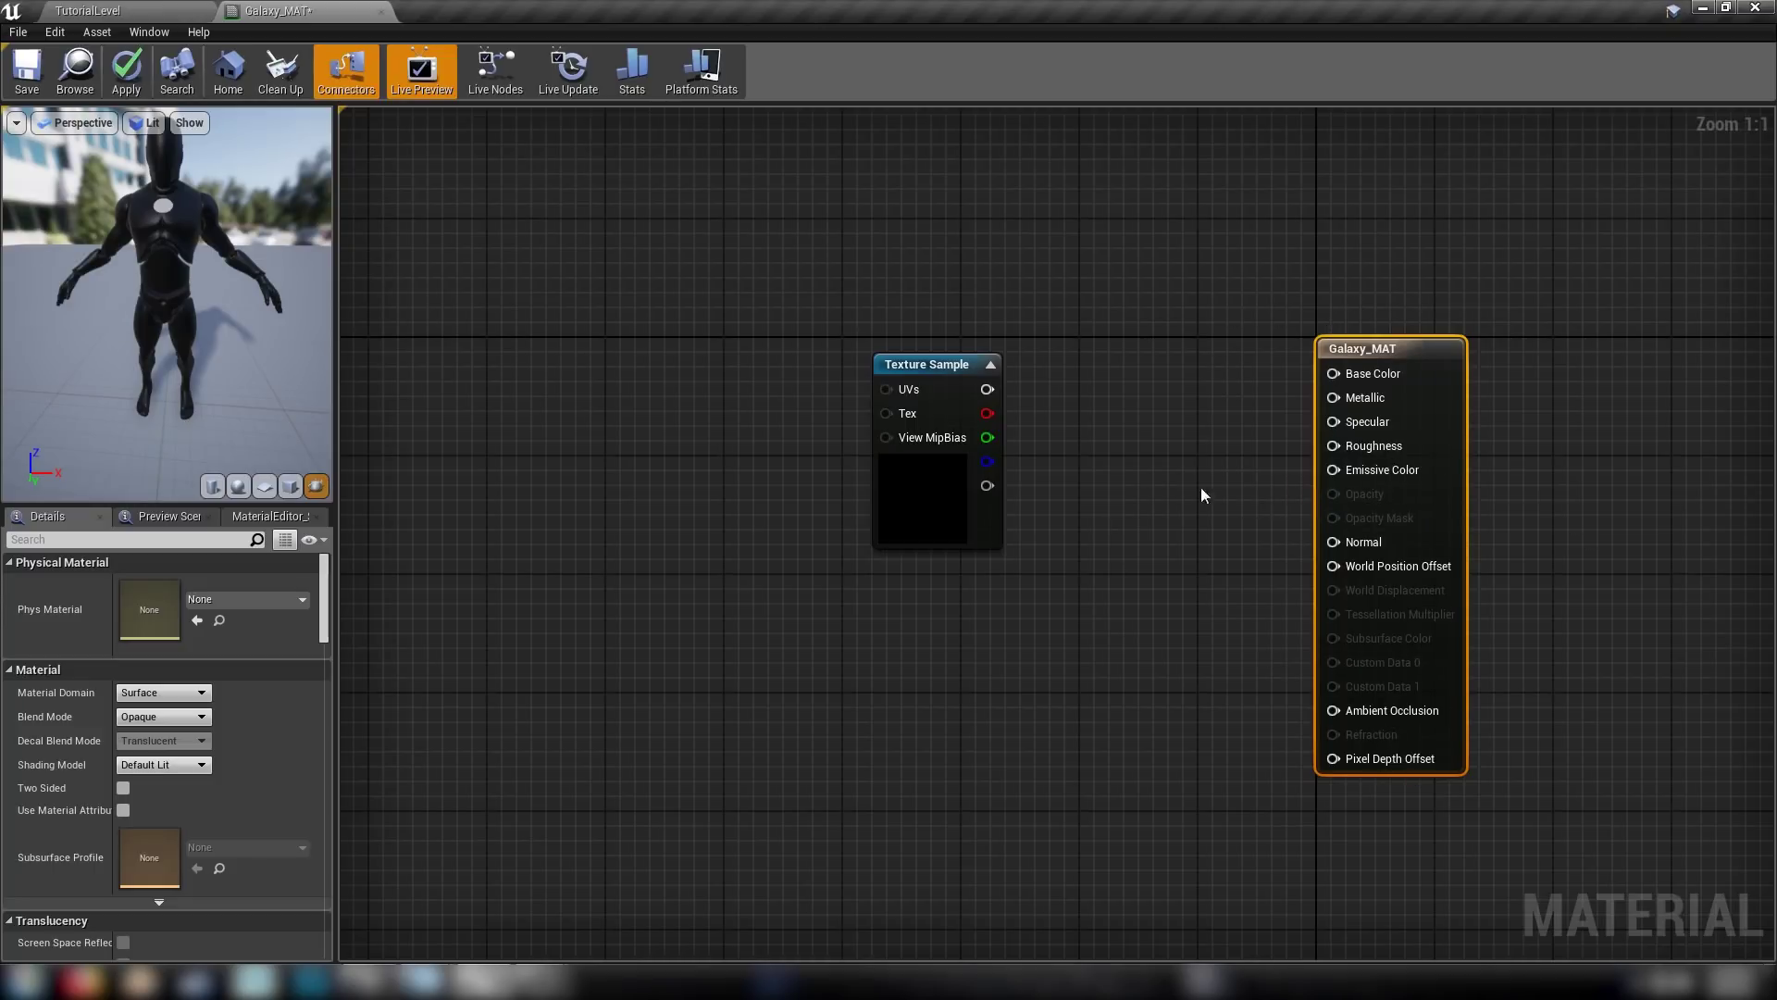
# Add a ReflectionVectorWS node just before the Texture Sample and connect its output to the sample's UVs input.
pyautogui.moveTo(1054, 633); pyautogui.dragTo(1278, 661, button='right')
pyautogui.click(841, 418)
pyautogui.rightClick(841, 418)
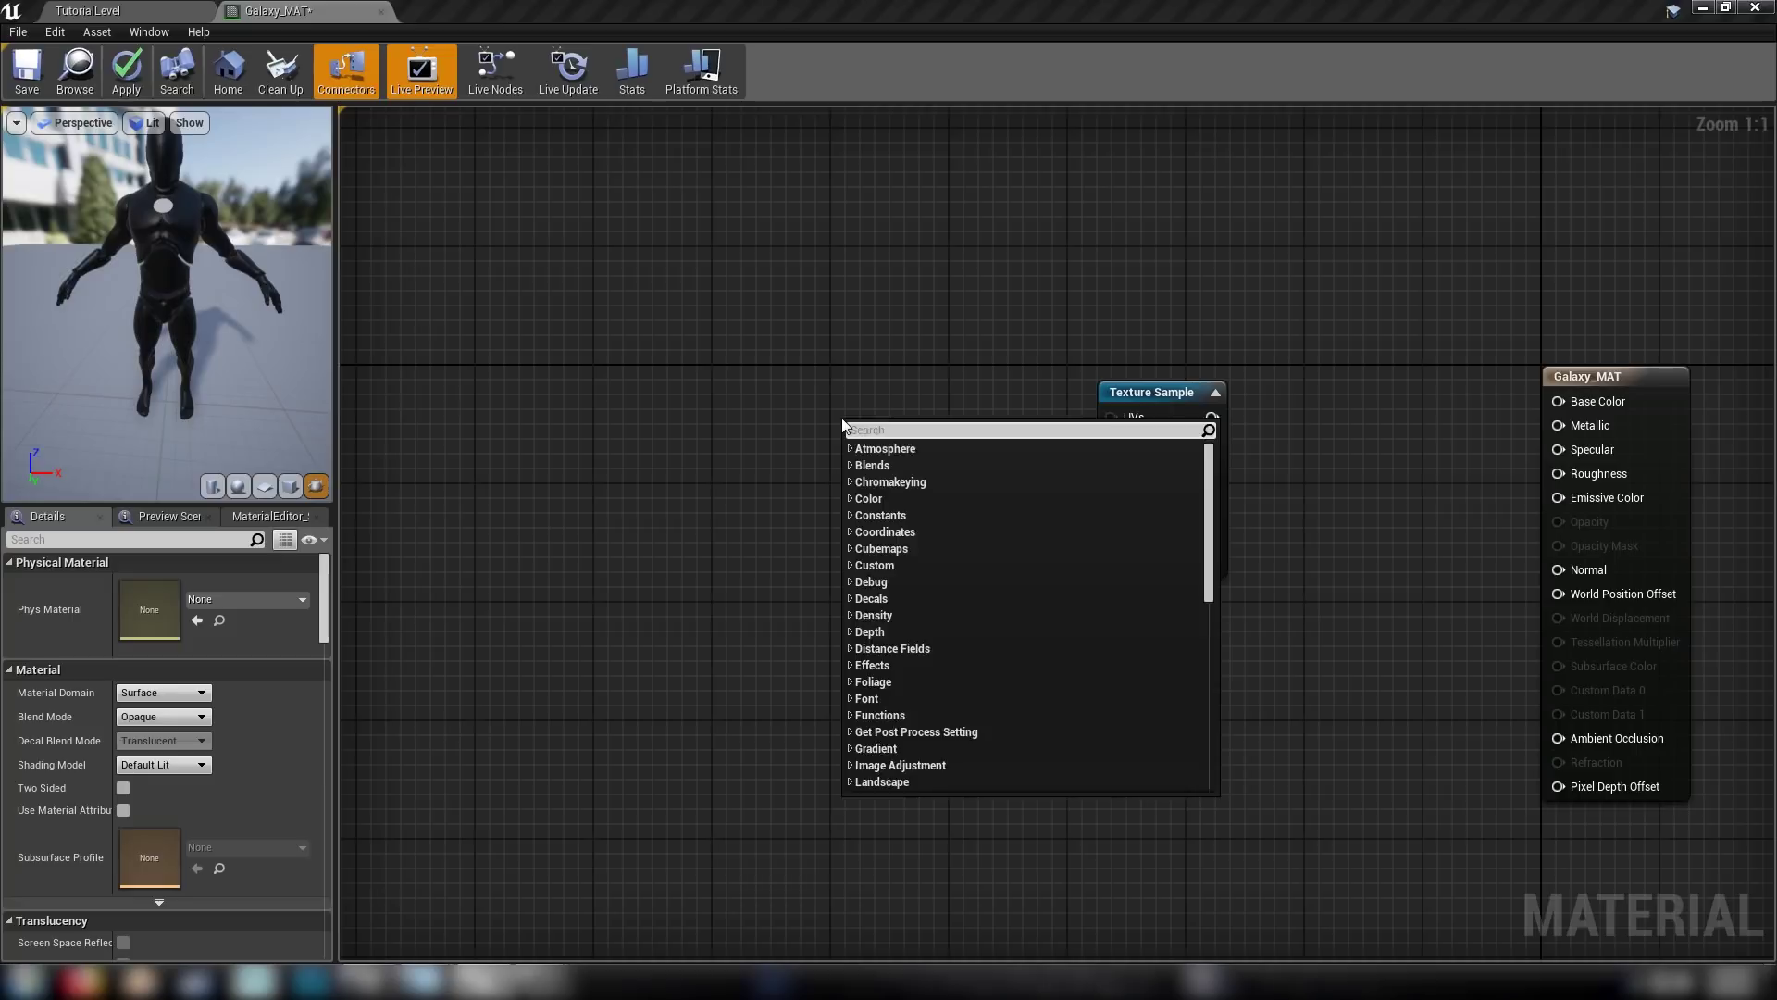
pyautogui.write('reflectio')
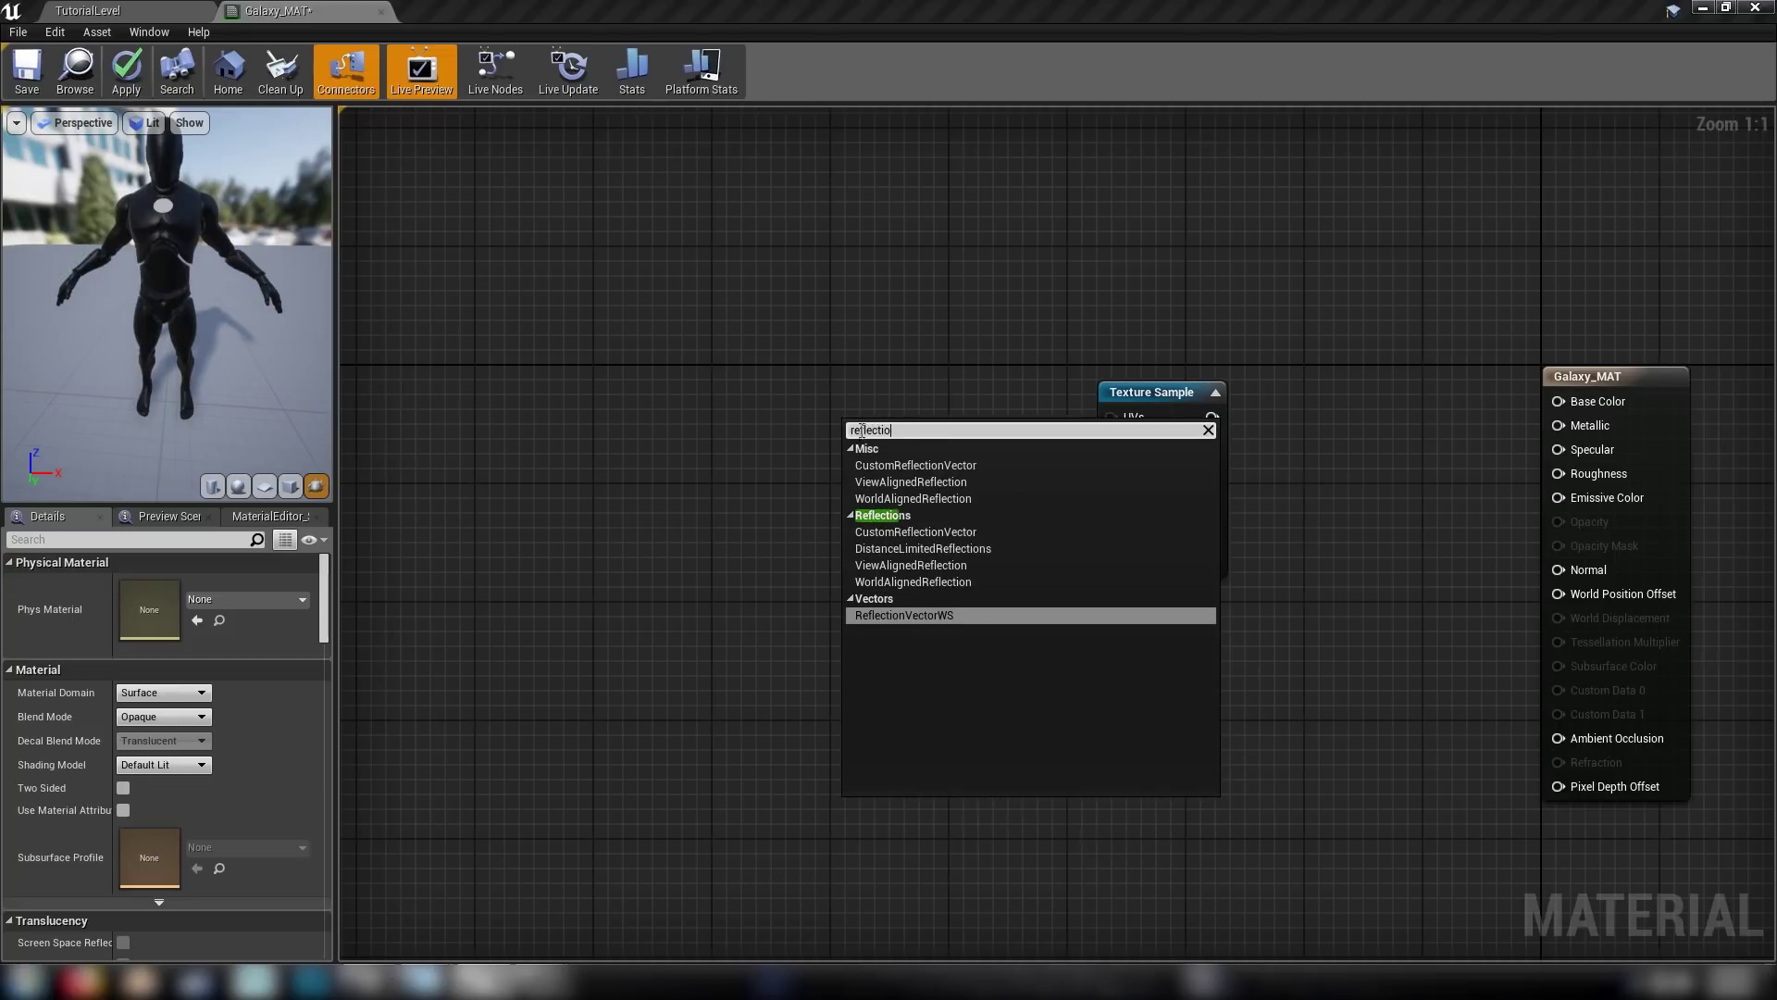
pyautogui.click(895, 616)
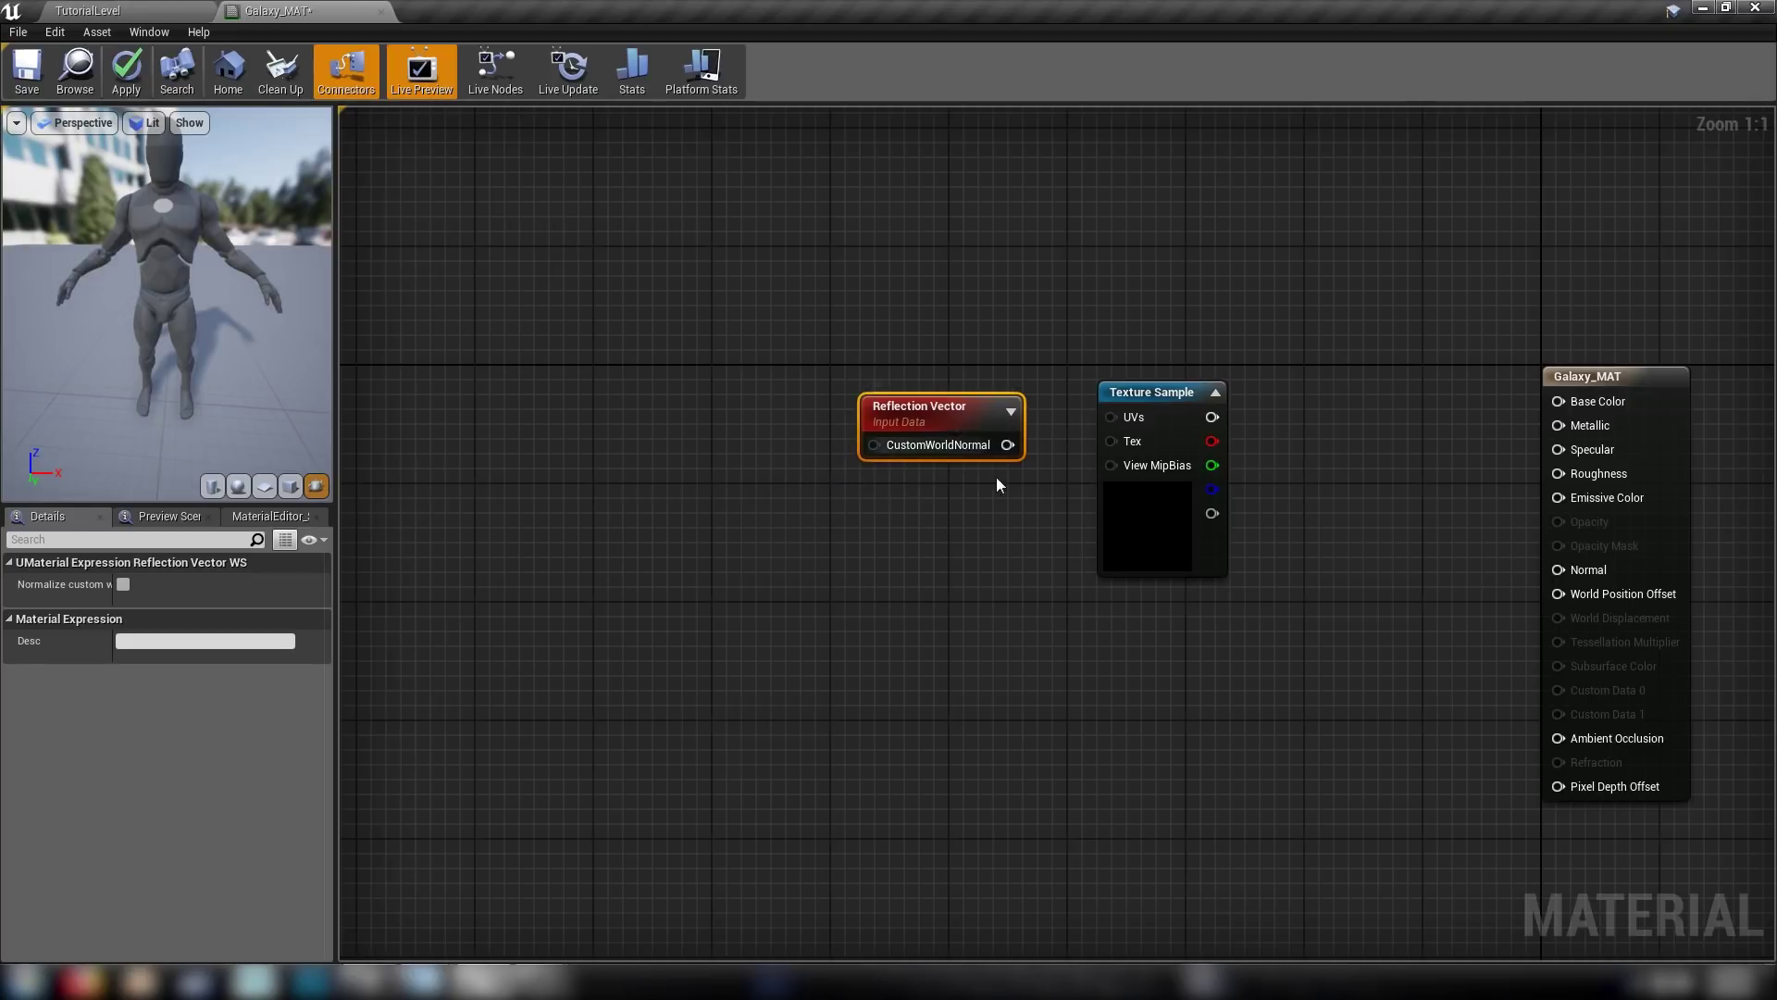
pyautogui.moveTo(1005, 445); pyautogui.dragTo(1116, 426)
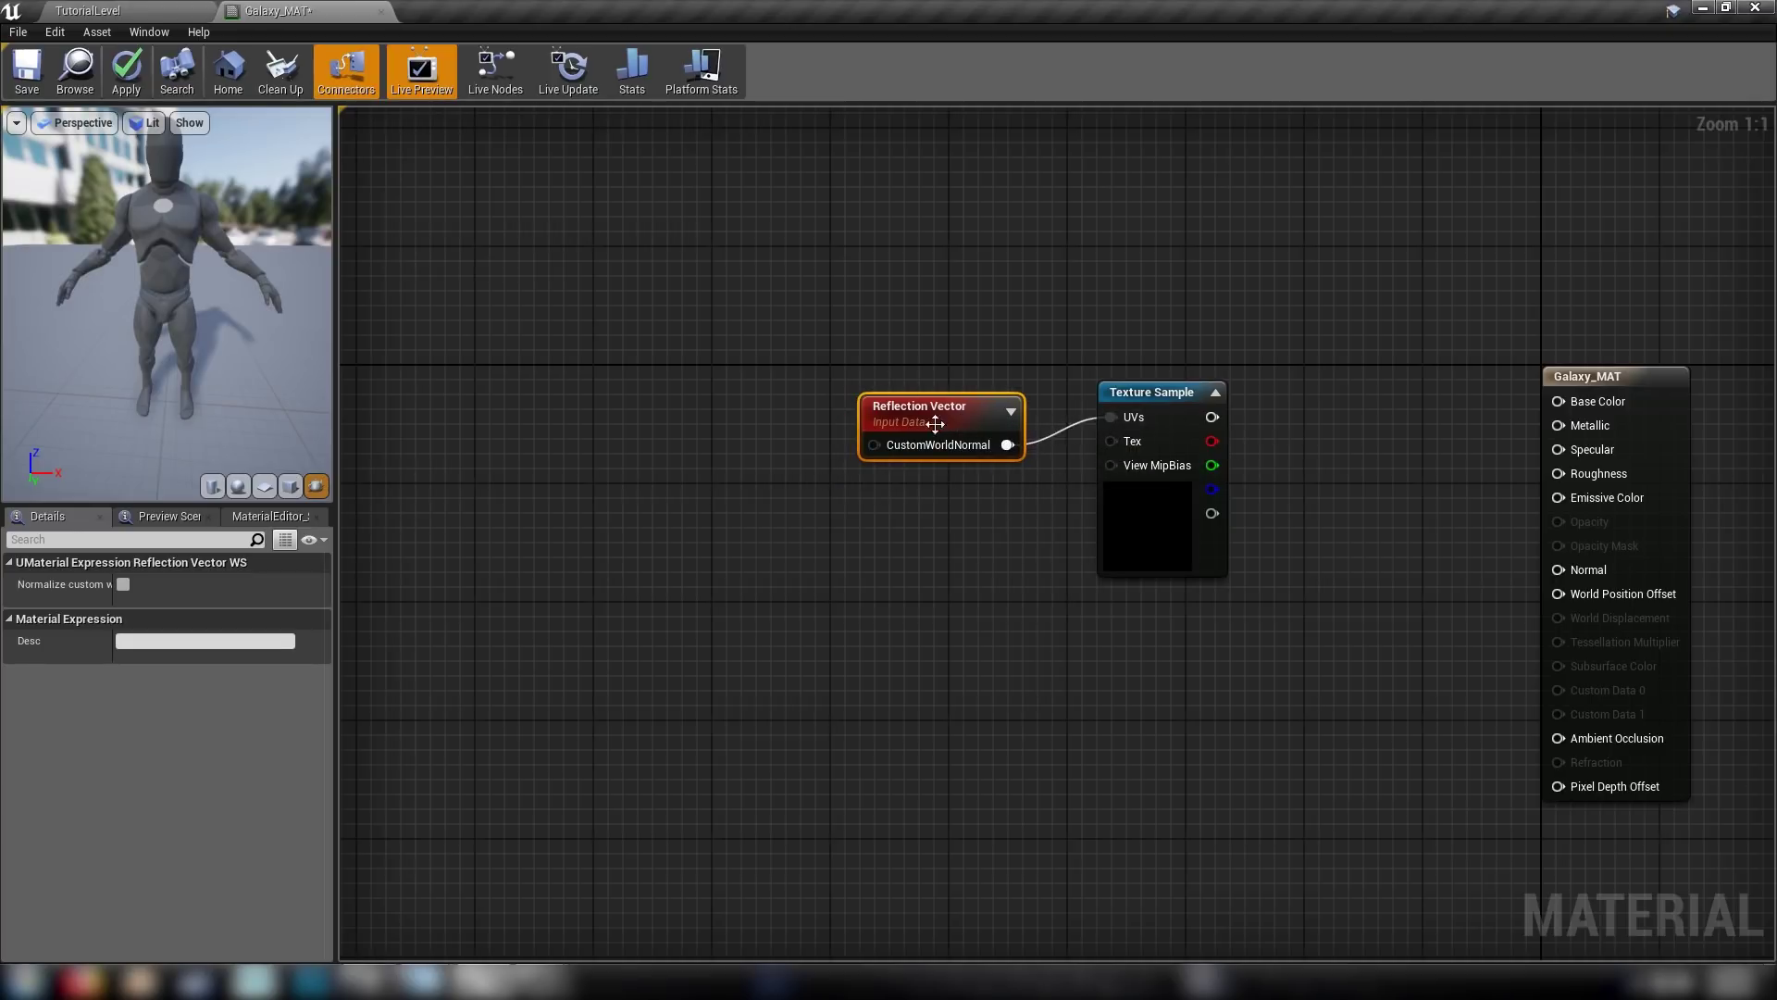
pyautogui.moveTo(935, 423); pyautogui.dragTo(980, 394)
# Add a Constant3Vector node before the Reflection Vector and connect it to the CustomWorldNormal input.
pyautogui.click(767, 389)
pyautogui.click(764, 372)
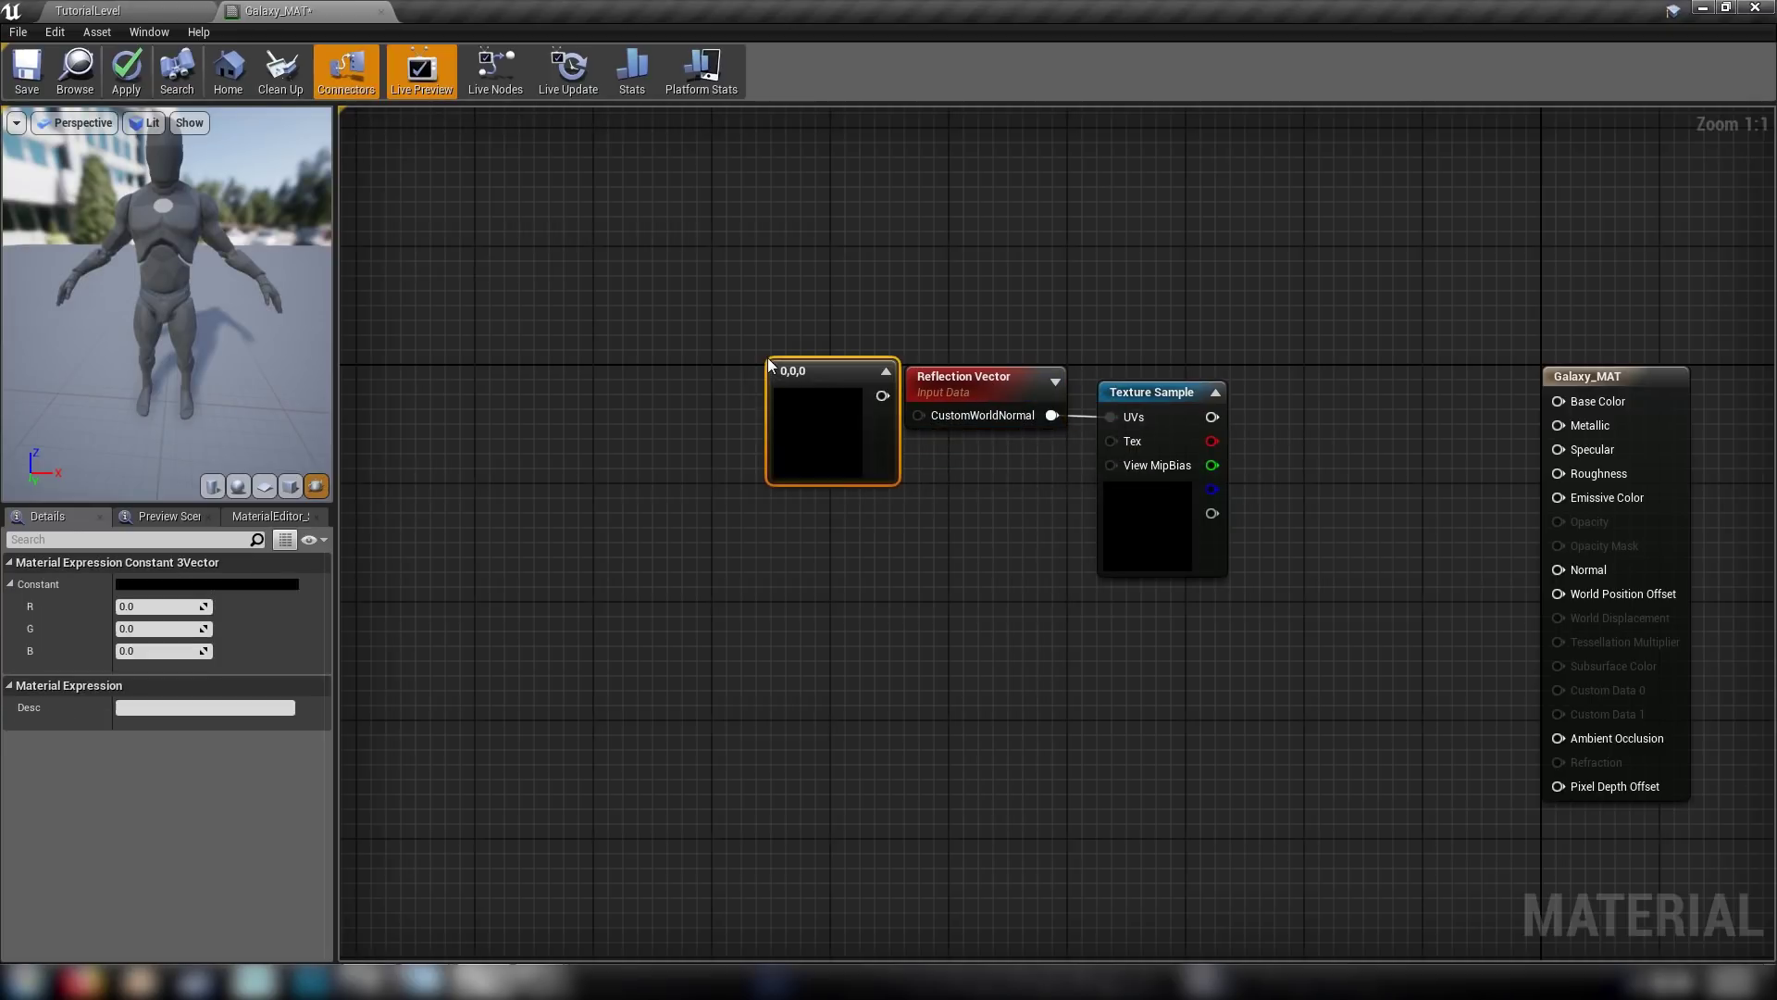
pyautogui.moveTo(856, 387); pyautogui.dragTo(931, 415)
pyautogui.moveTo(816, 462); pyautogui.dragTo(816, 478)
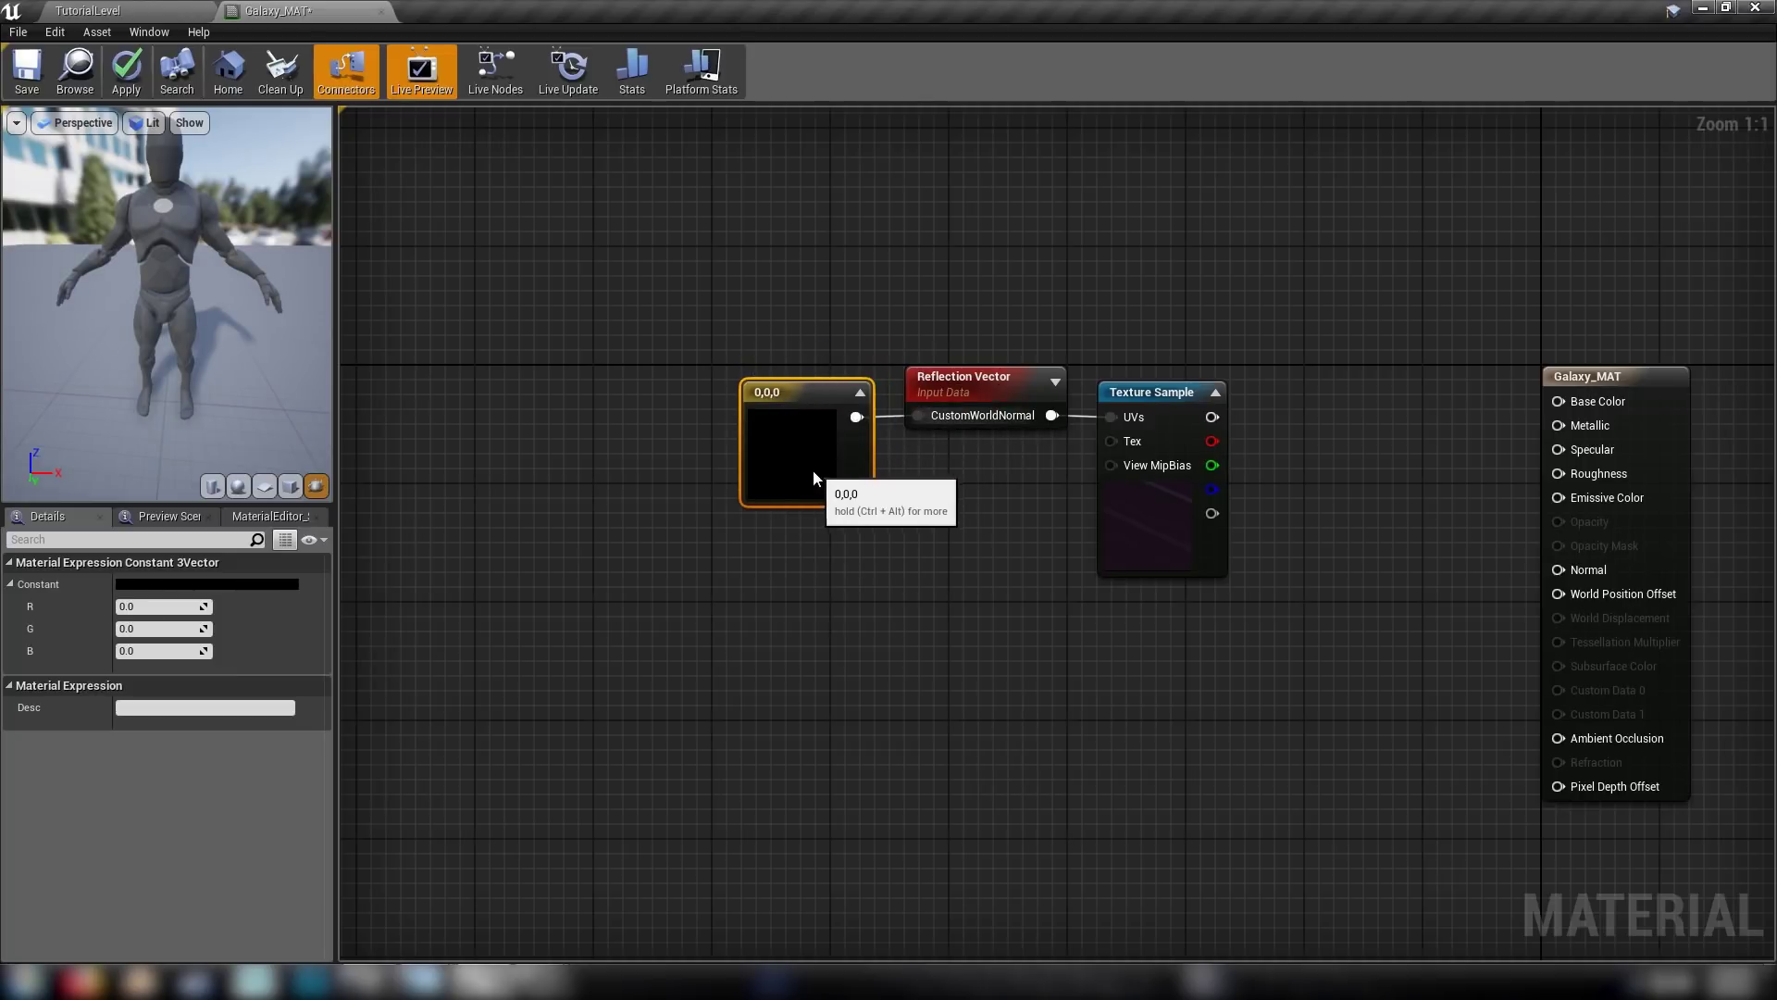
# Convert the Constant3Vector node to a parameter named World Vector.
pyautogui.rightClick(779, 400)
pyautogui.click(833, 417)
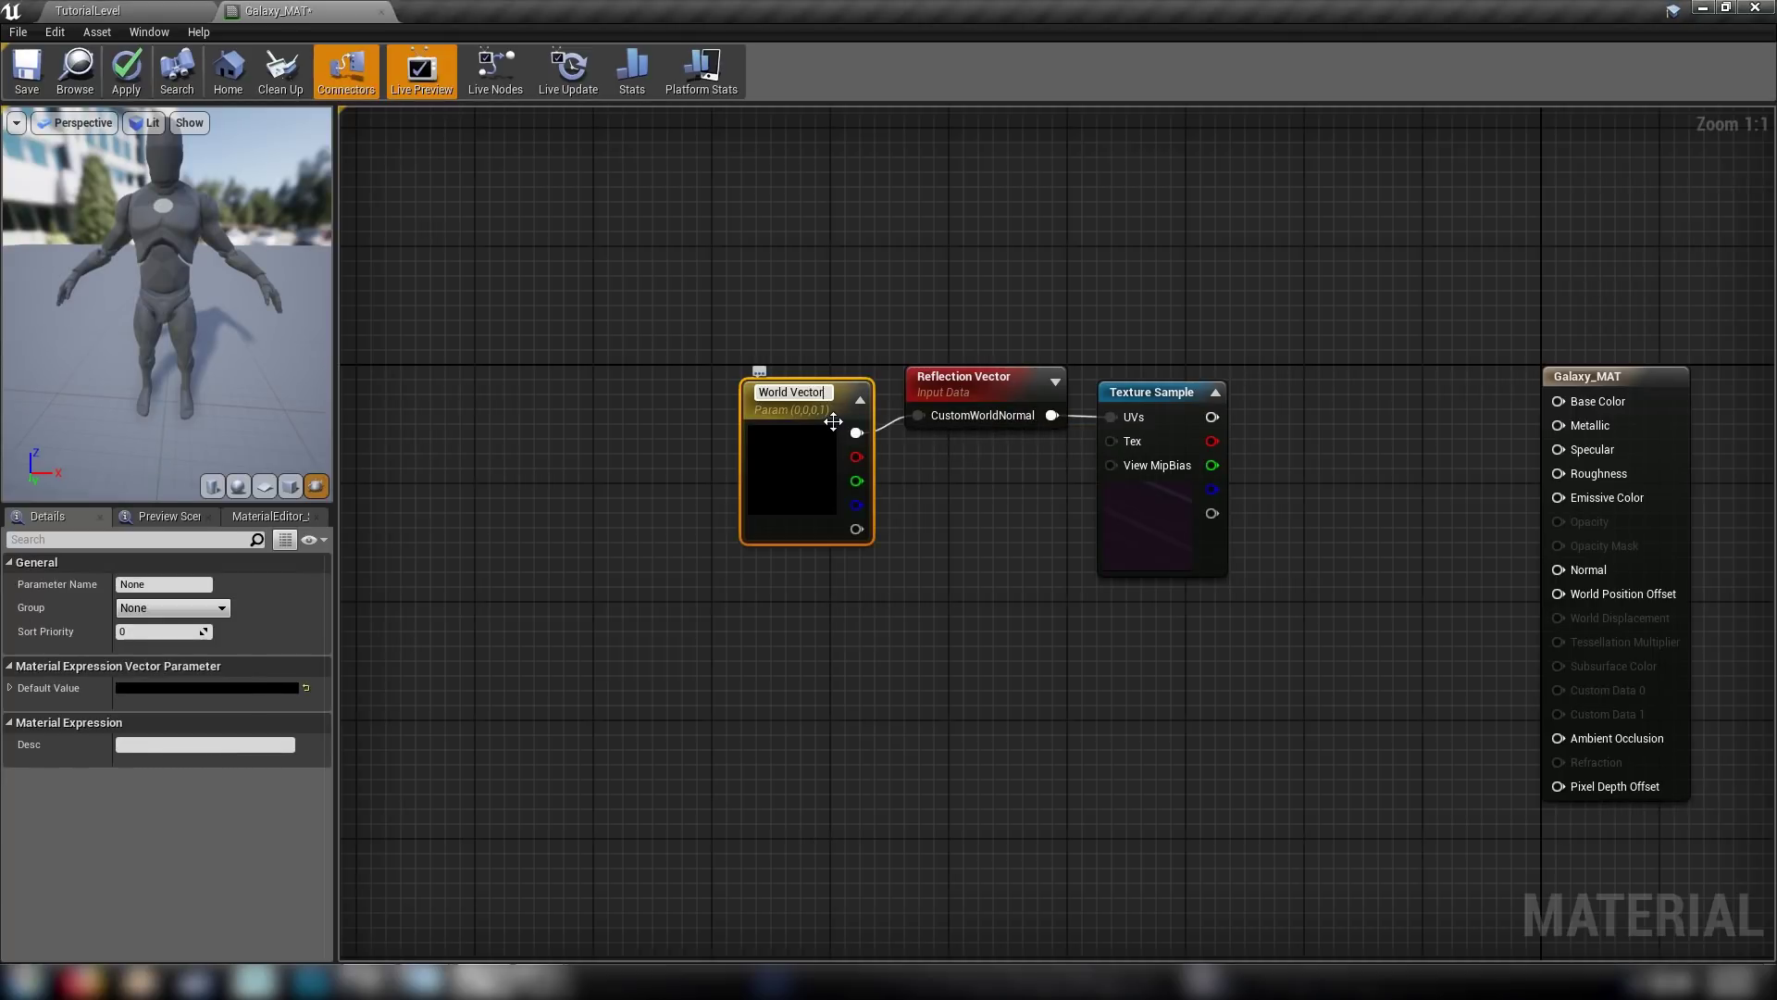
pyautogui.press('Return')
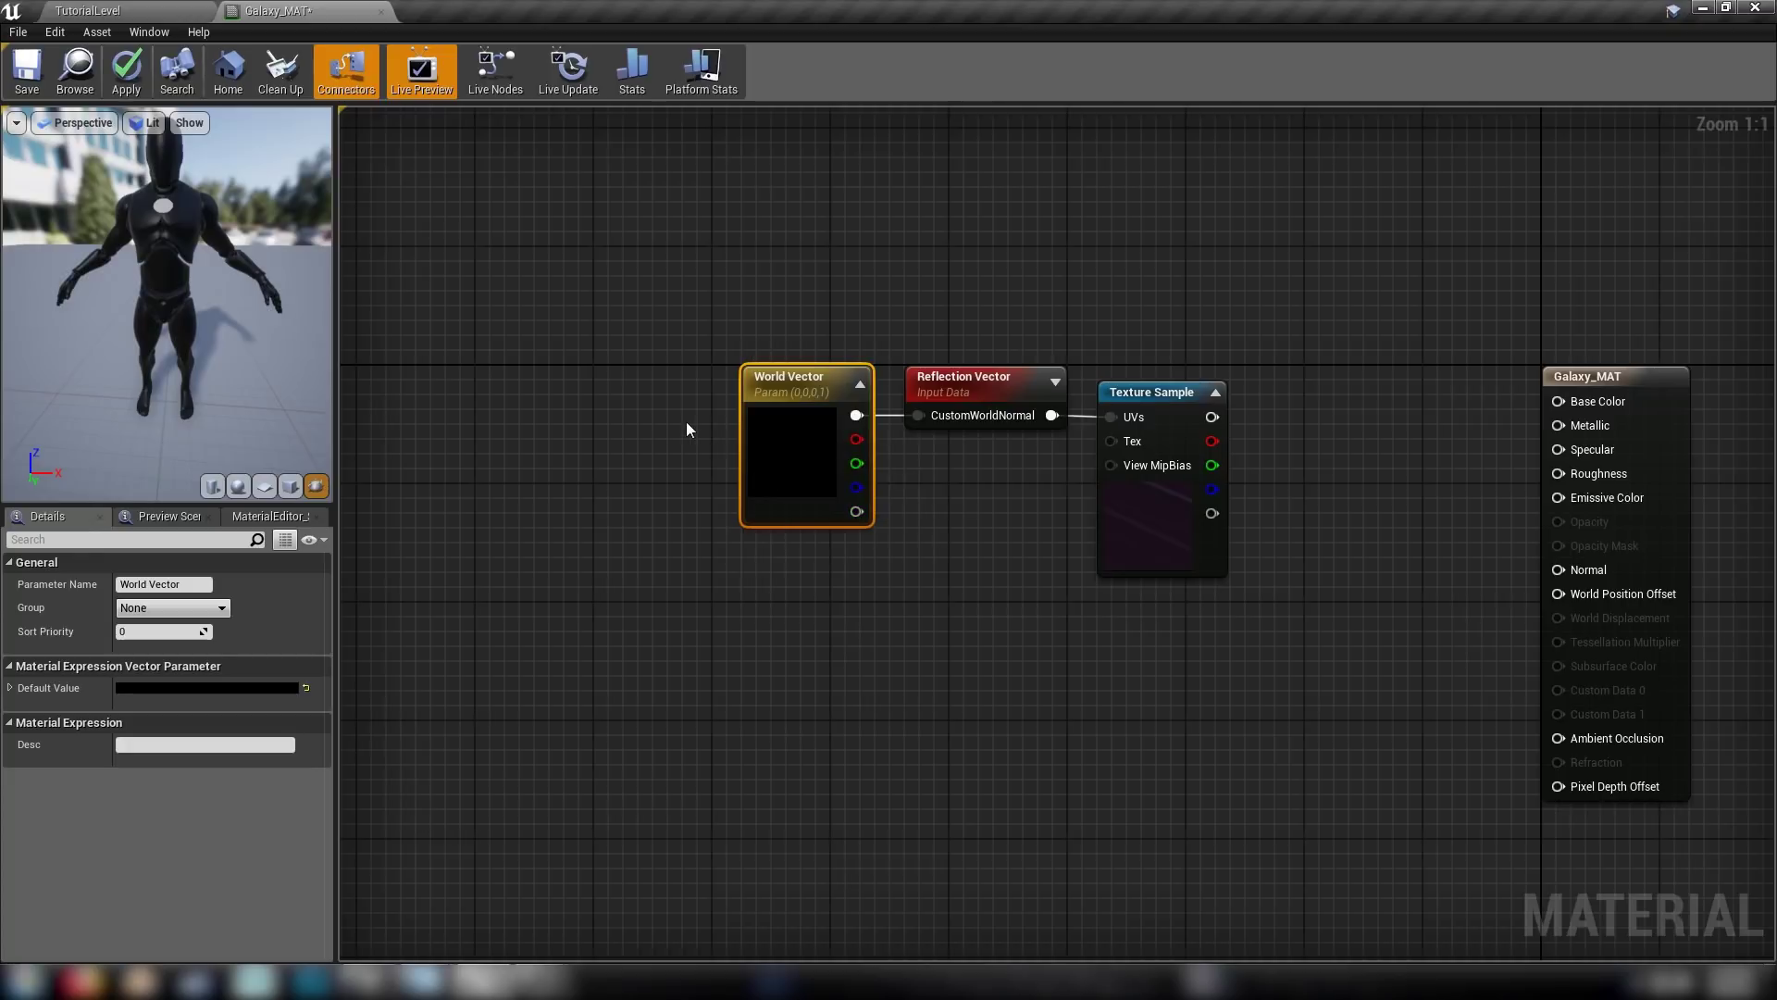
# Connect the Texture Sample's RGB output to Galaxy_MAT's Emissive Color input and inspect the galaxy effect on the previewed mannequin.
pyautogui.click(683, 463)
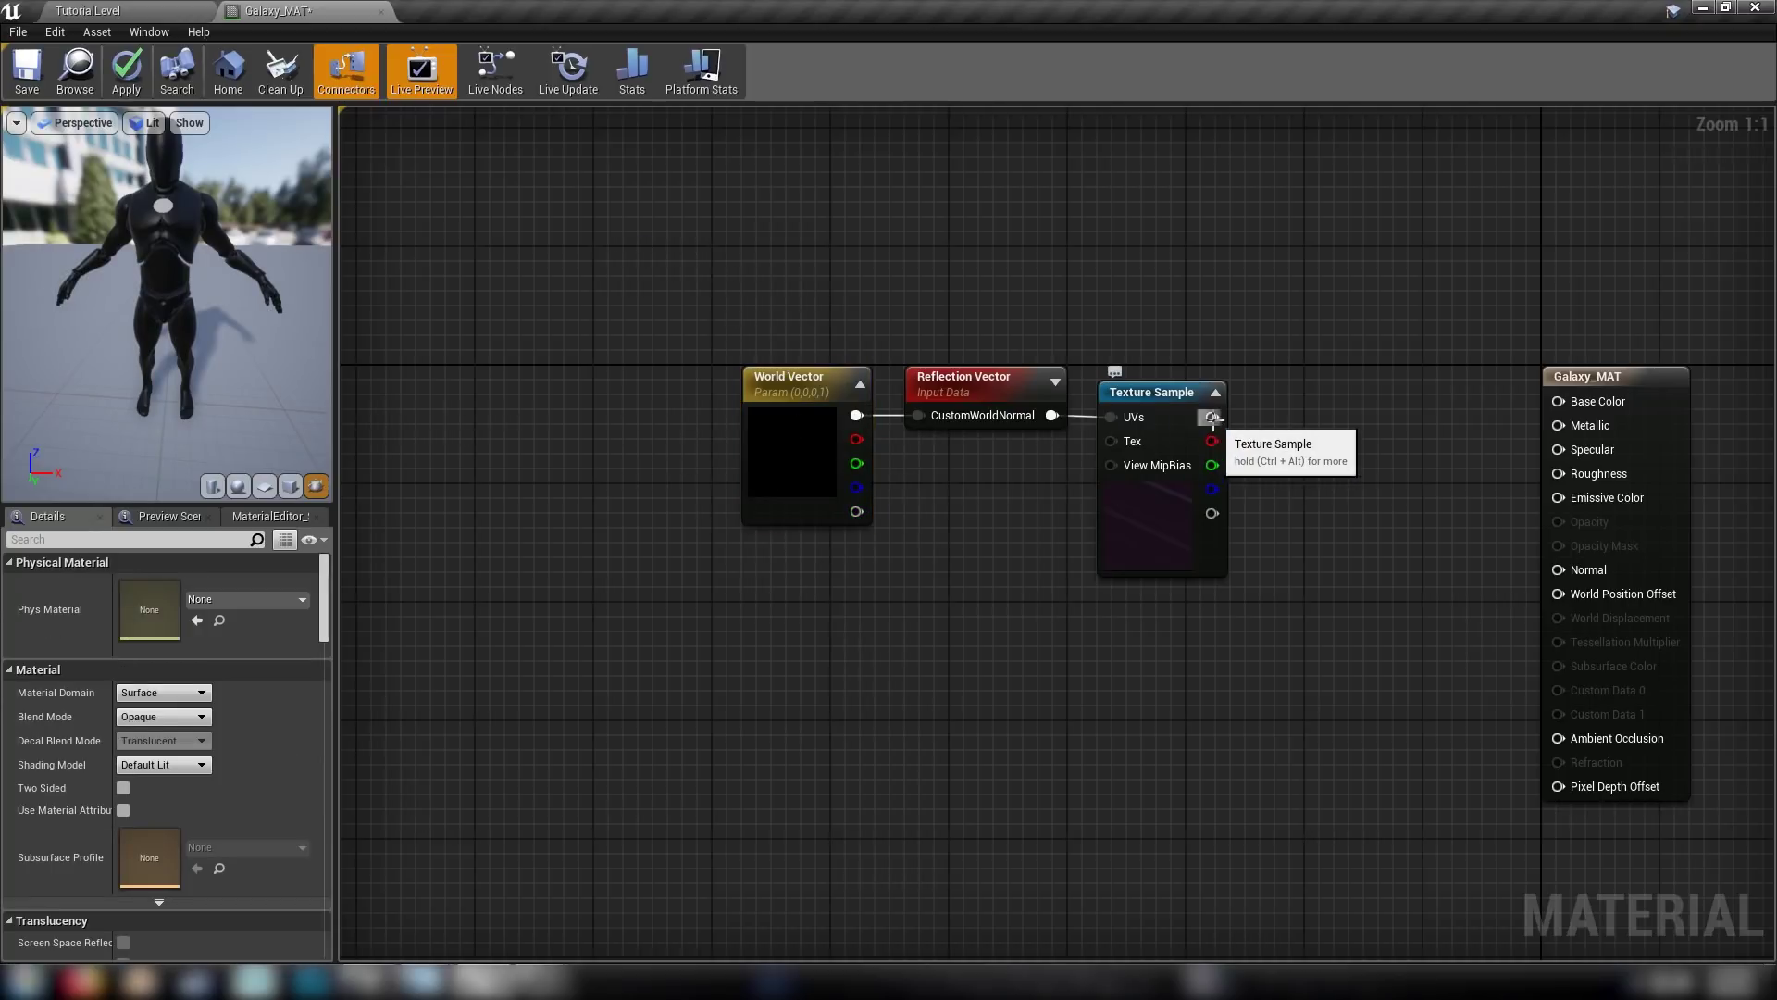
pyautogui.moveTo(1211, 416); pyautogui.dragTo(1562, 497)
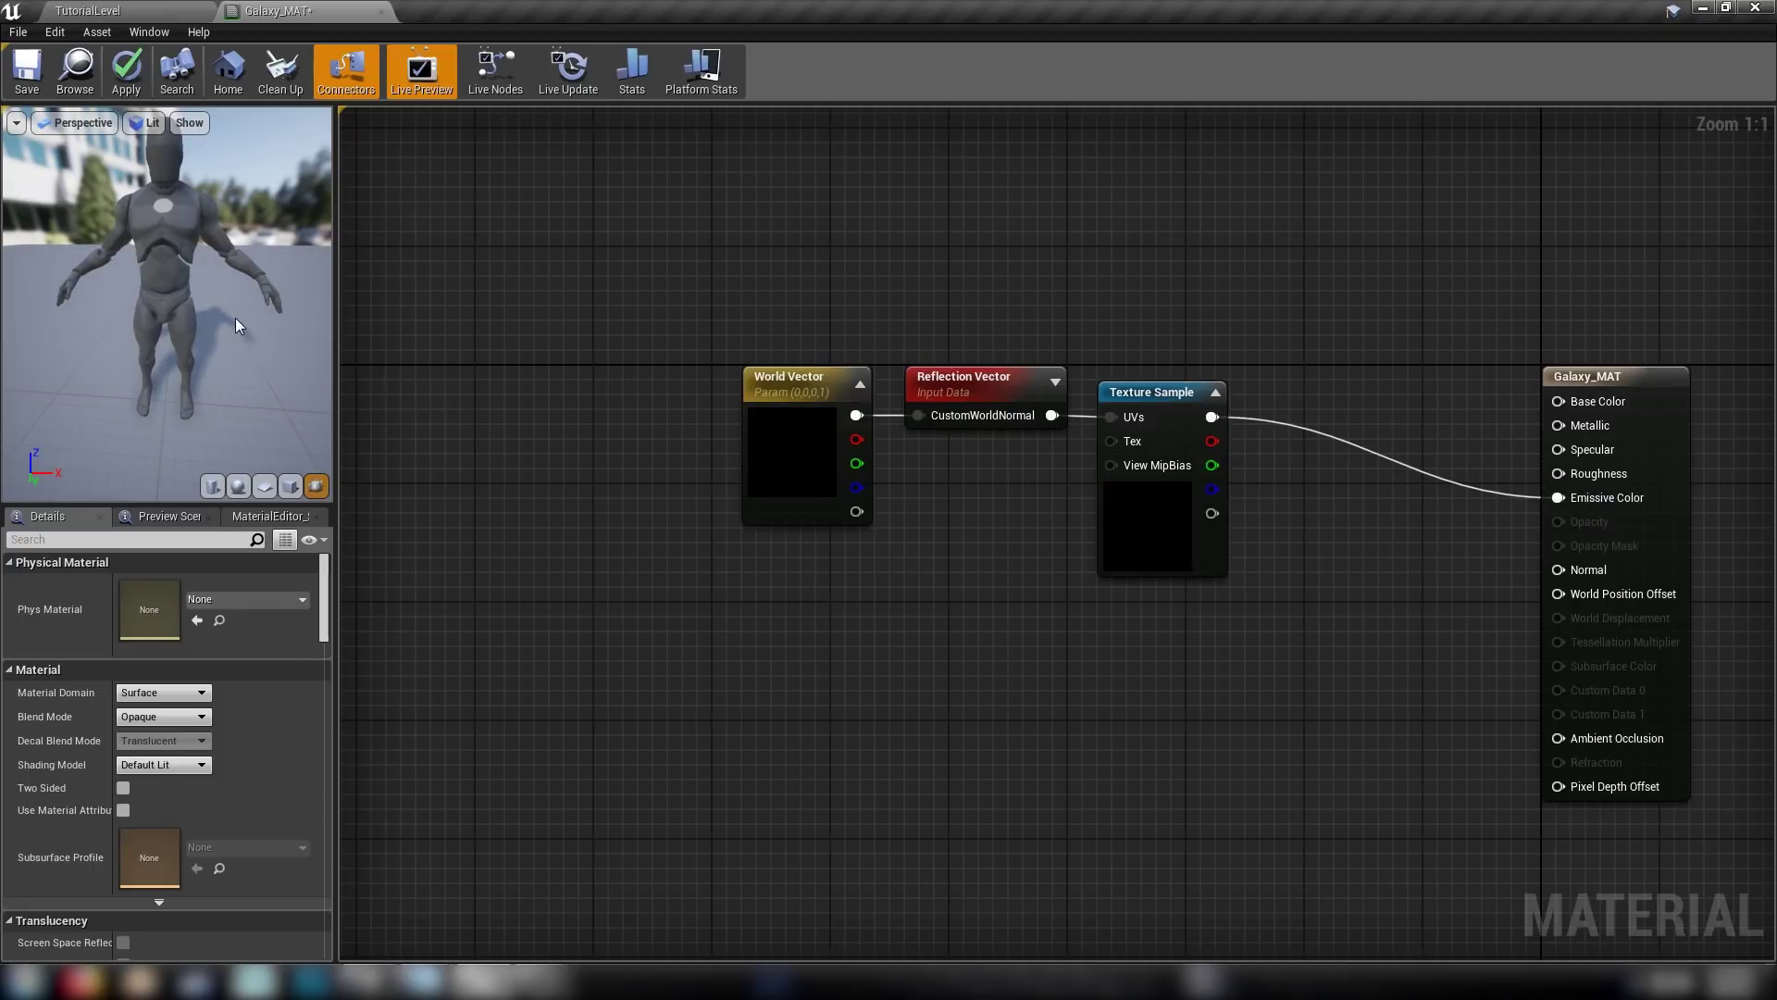
pyautogui.moveTo(187, 304)
pyautogui.mouseDown()
pyautogui.moveTo(259, 329)
pyautogui.moveTo(232, 315)
pyautogui.moveTo(254, 310)
pyautogui.moveTo(153, 310)
pyautogui.moveTo(222, 328)
pyautogui.moveTo(167, 283)
pyautogui.moveTo(245, 309)
pyautogui.moveTo(190, 305)
pyautogui.mouseUp()
pyautogui.scroll(4, 167, 303)
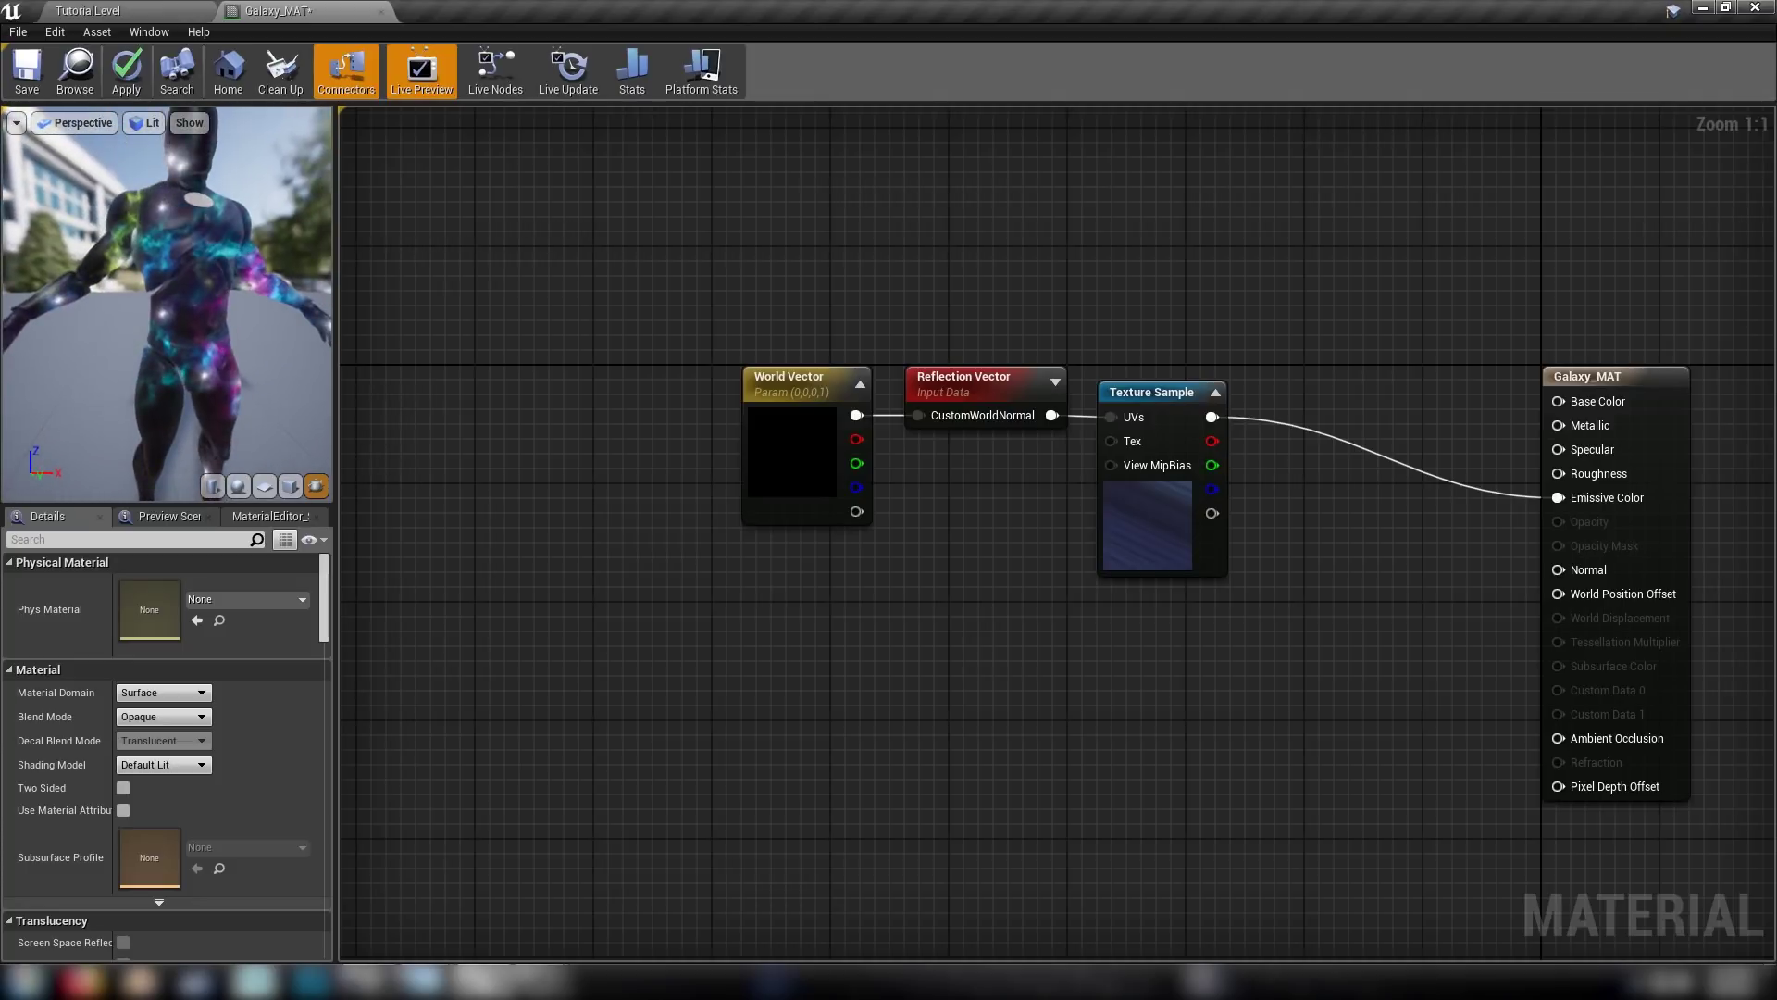
pyautogui.scroll(-2, 190, 305)
pyautogui.moveTo(205, 278); pyautogui.dragTo(142, 330, button='right')
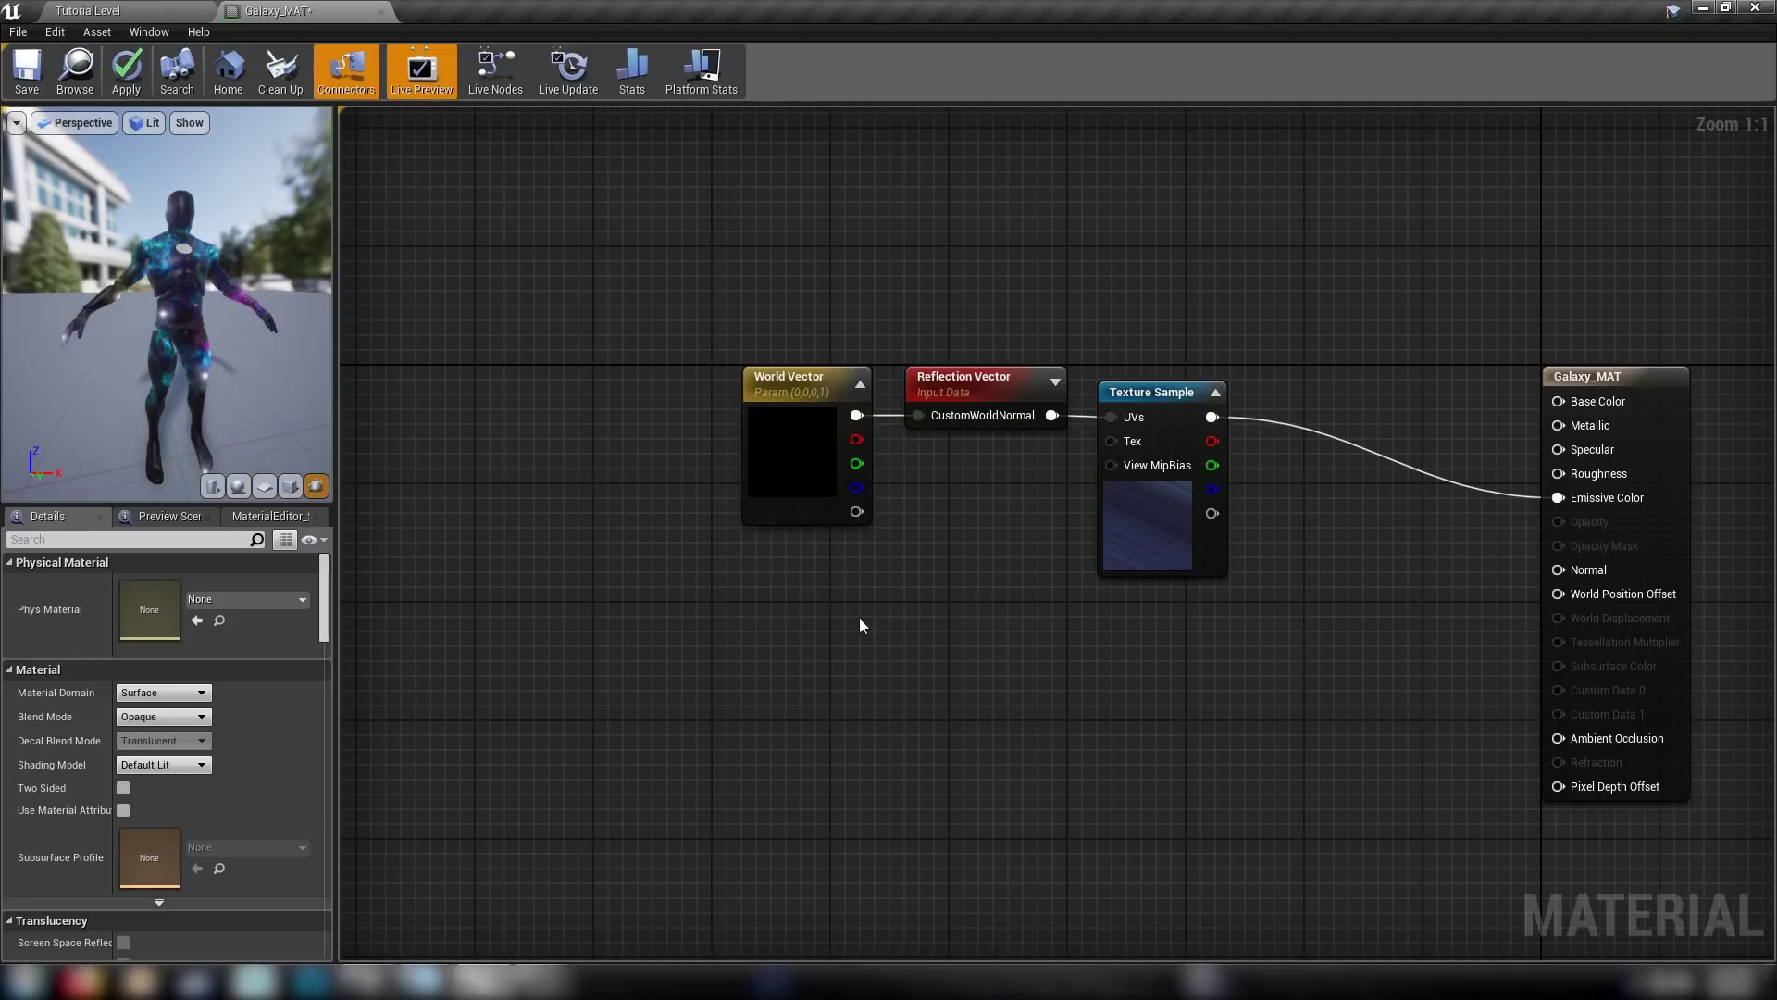
# Move the three connected nodes farther from the output, then add a Lerp node with the Texture Sample feeding its A input.
pyautogui.moveTo(654, 246); pyautogui.dragTo(1143, 470)
pyautogui.moveTo(1174, 560); pyautogui.dragTo(981, 516)
pyautogui.click(1124, 554)
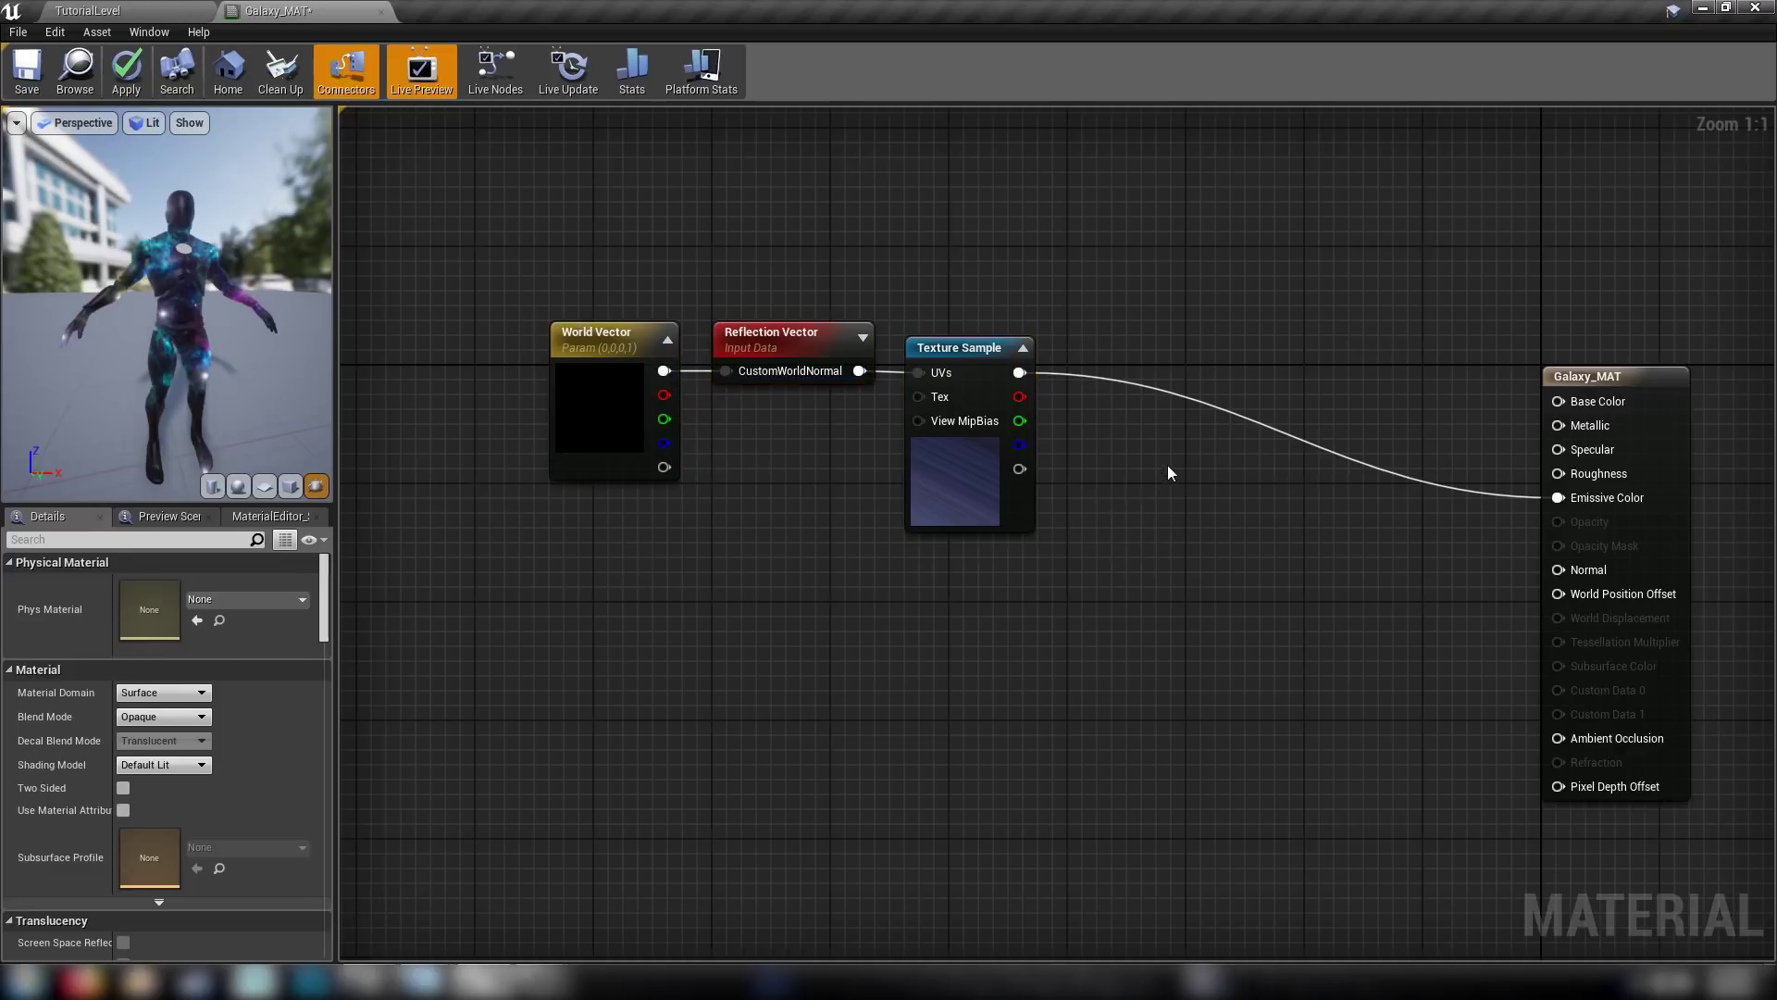
pyautogui.click(1210, 461)
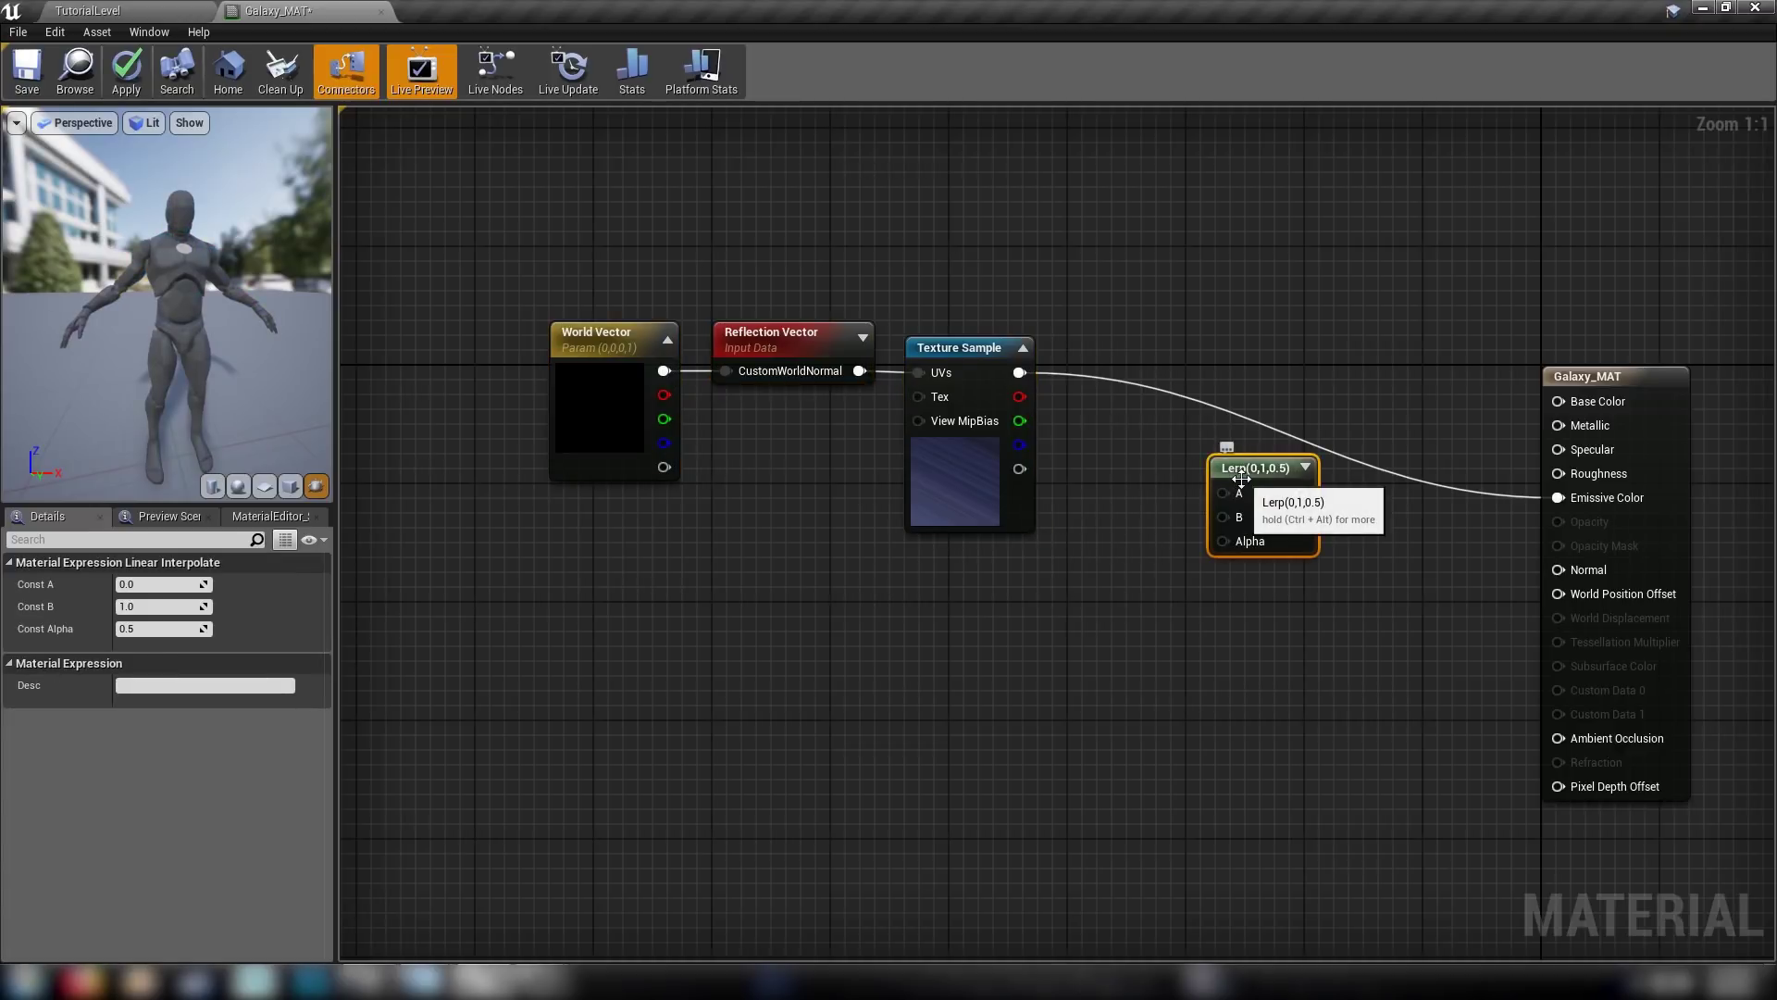
pyautogui.moveTo(1019, 372); pyautogui.dragTo(1225, 490)
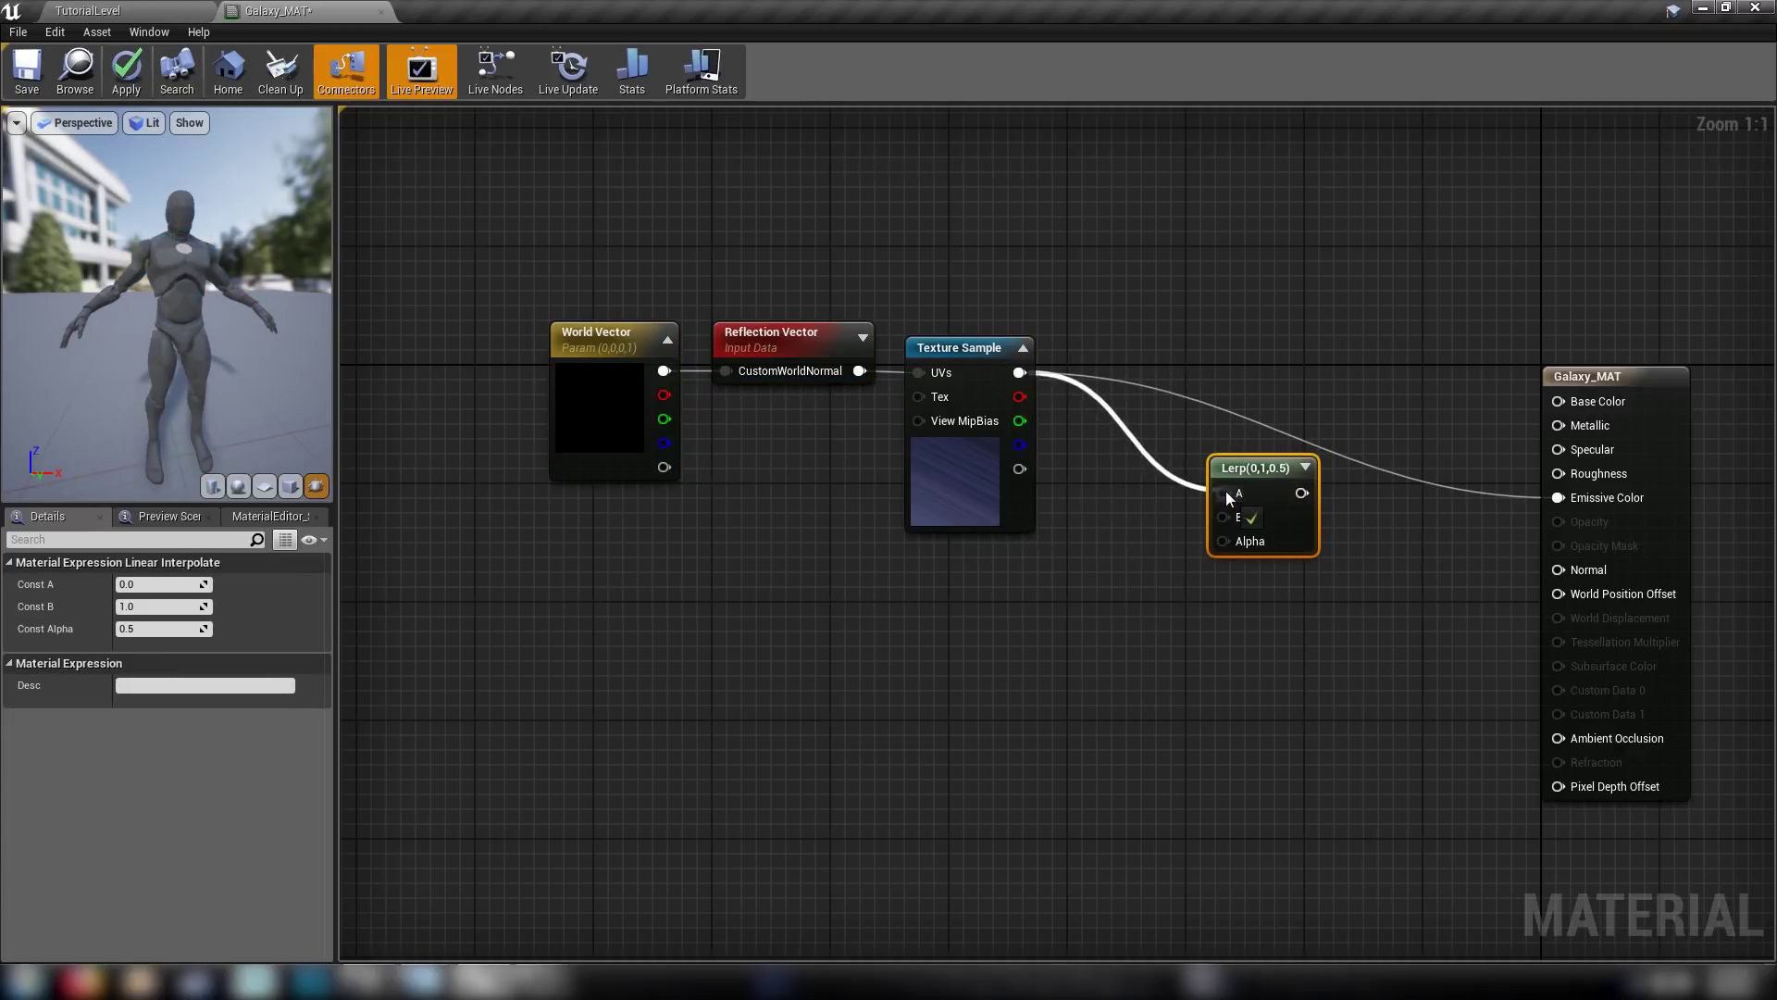
# Add a Constant3Vector node below the Texture Sample and convert it to a parameter named Glow Color.
pyautogui.click(913, 657)
pyautogui.click(884, 630)
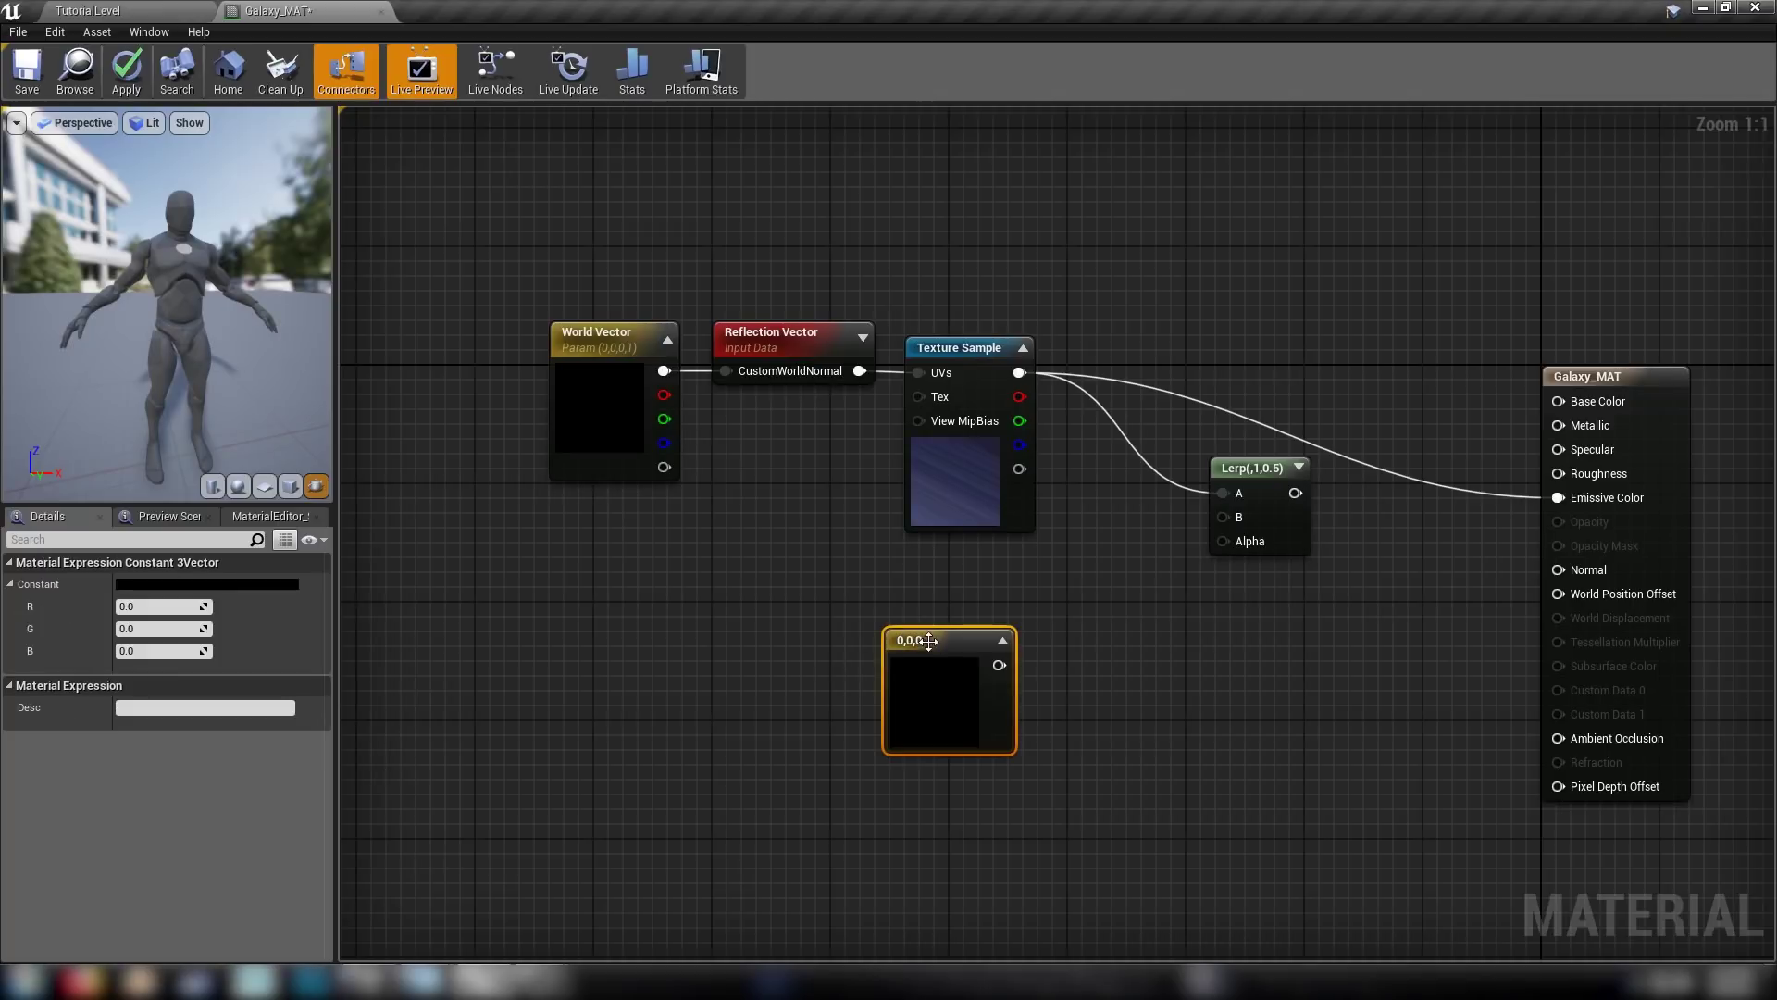
pyautogui.rightClick(935, 641)
pyautogui.click(993, 649)
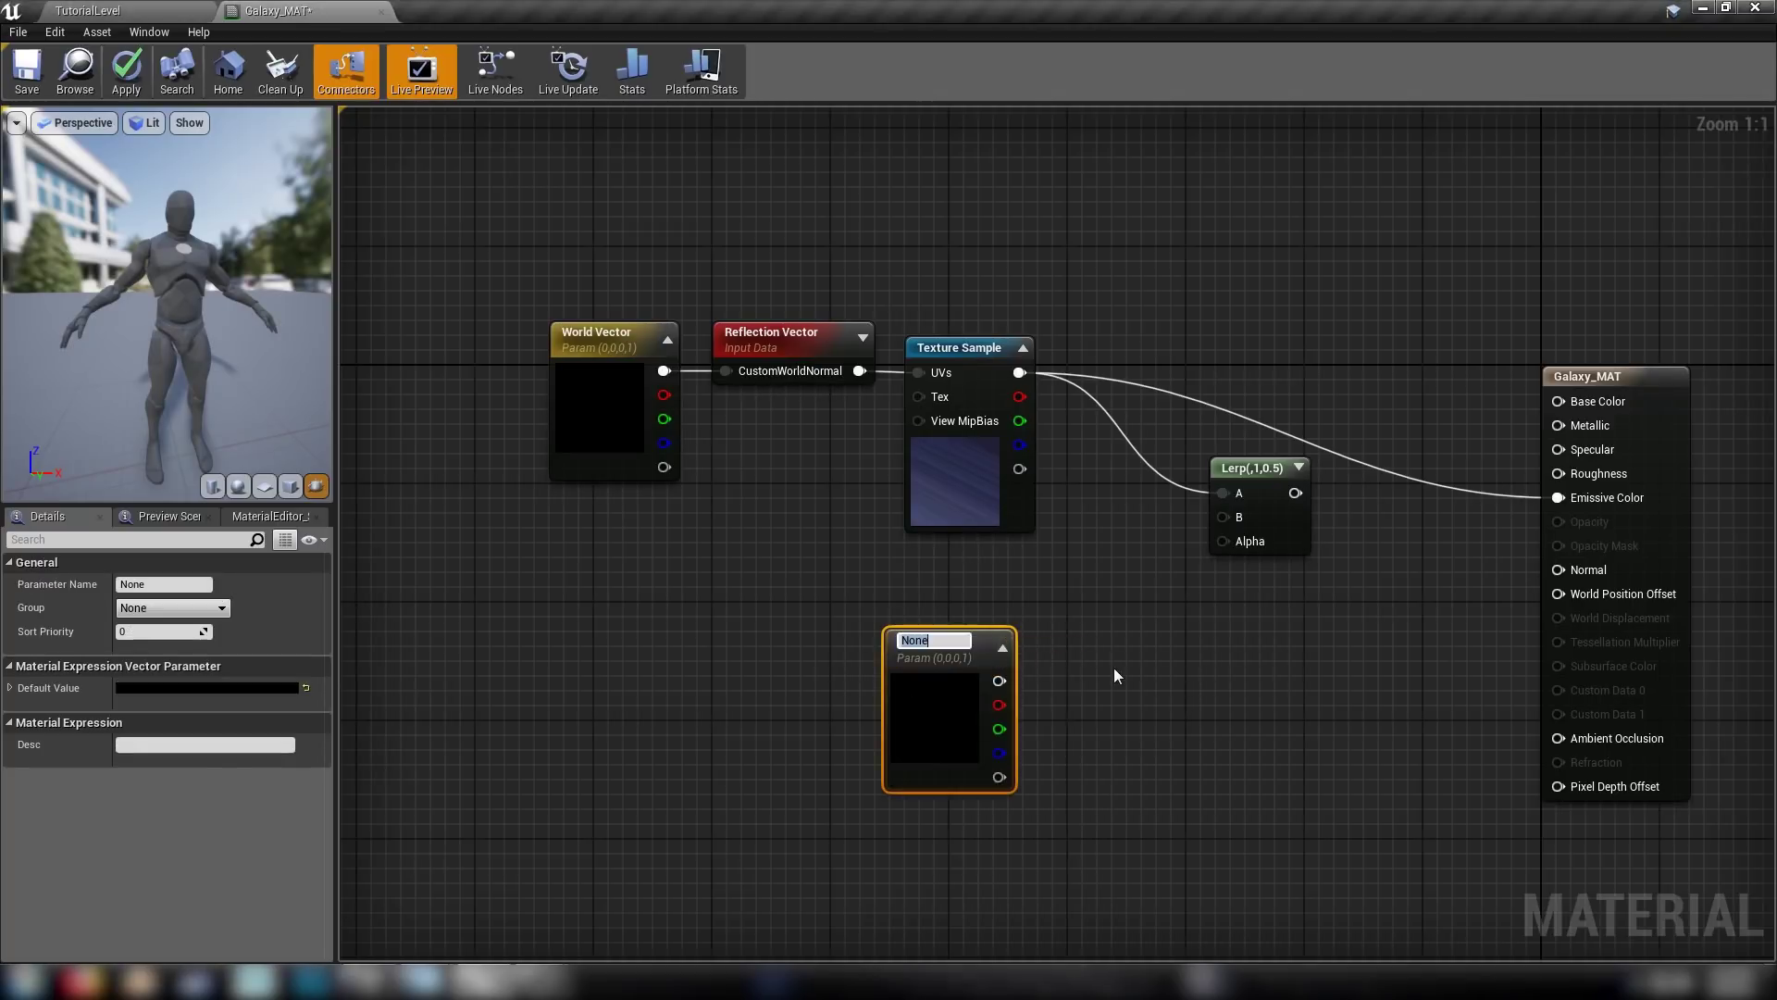
pyautogui.write('Glow ')
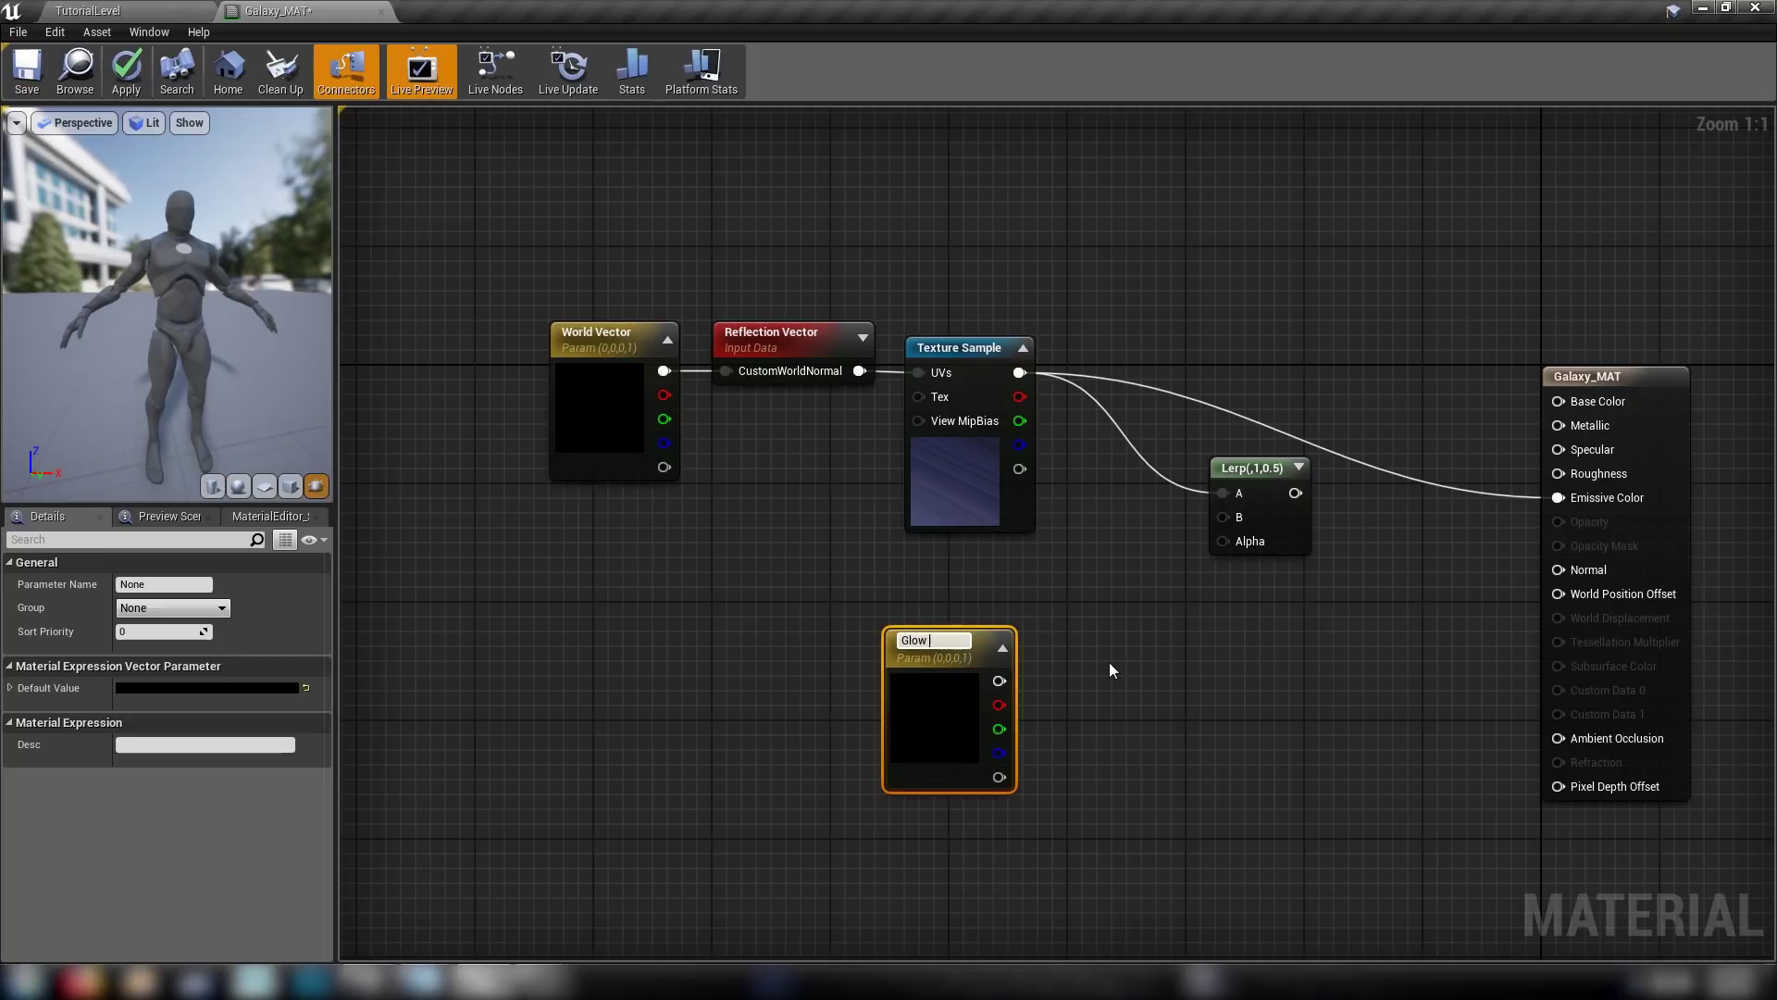
pyautogui.write('Color')
pyautogui.press('Return')
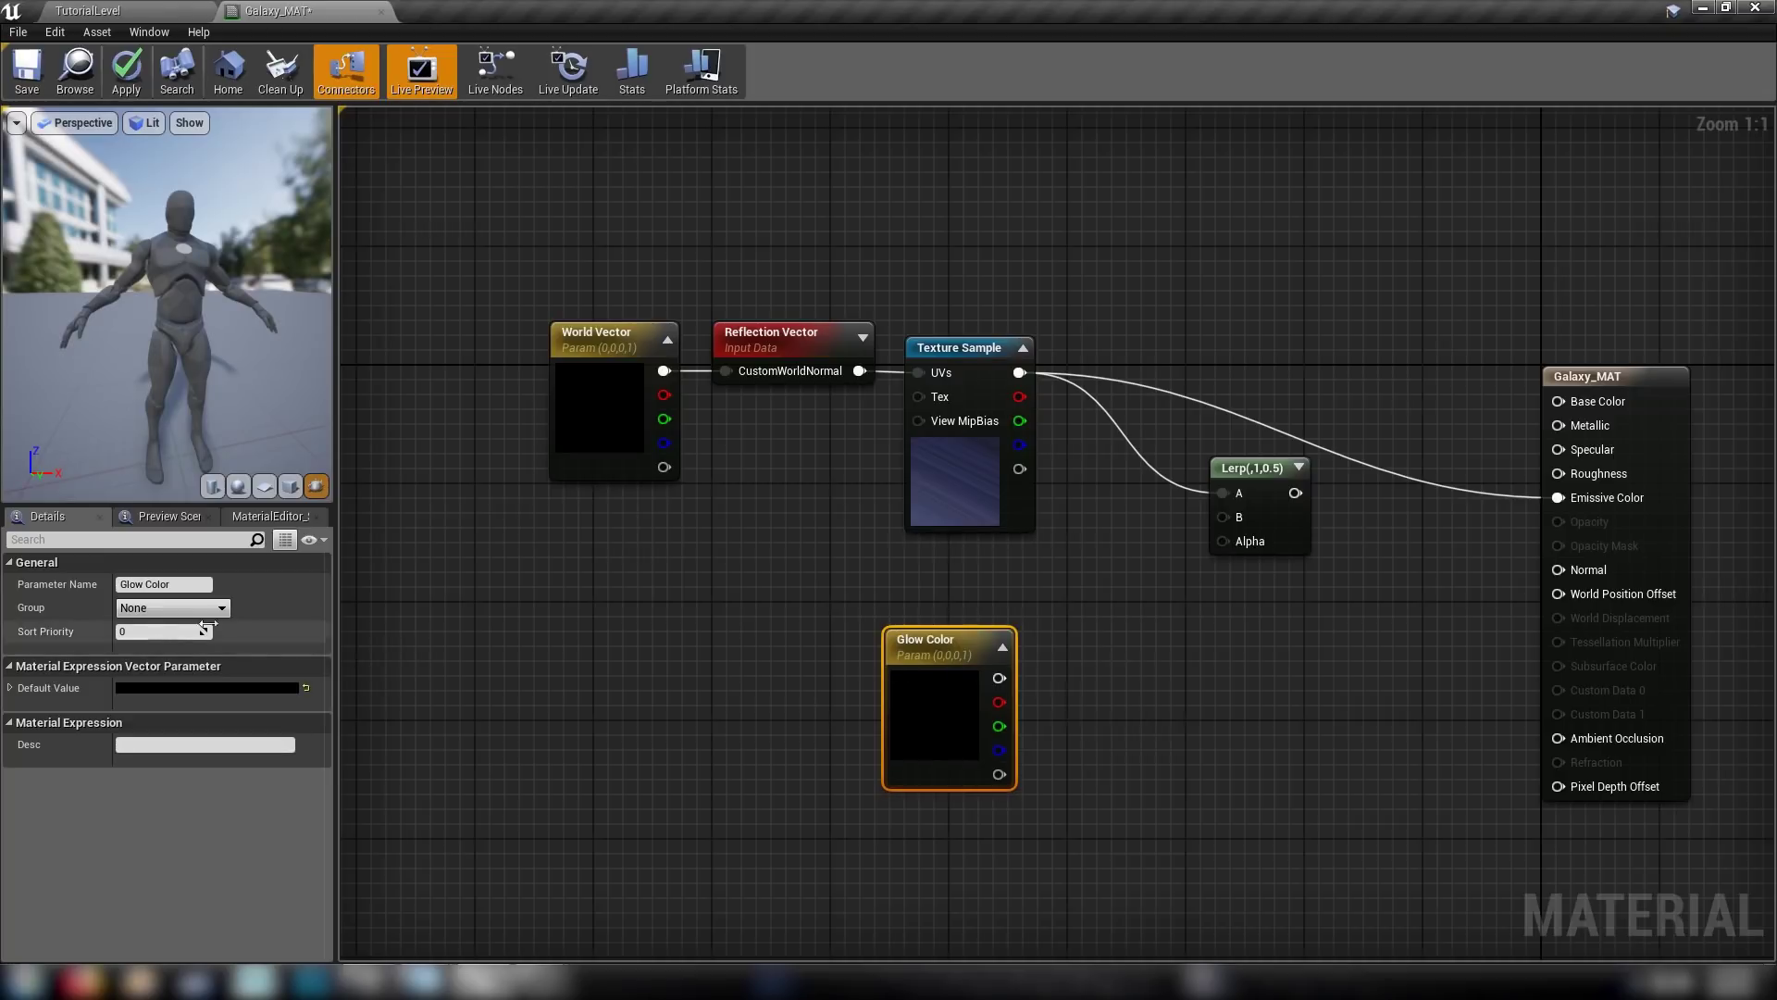
# Set Glow Color's default value to light blue, hex sRGB 8CD3FFFF, and move the node farther from the Lerp.
pyautogui.click(213, 688)
pyautogui.click(276, 589)
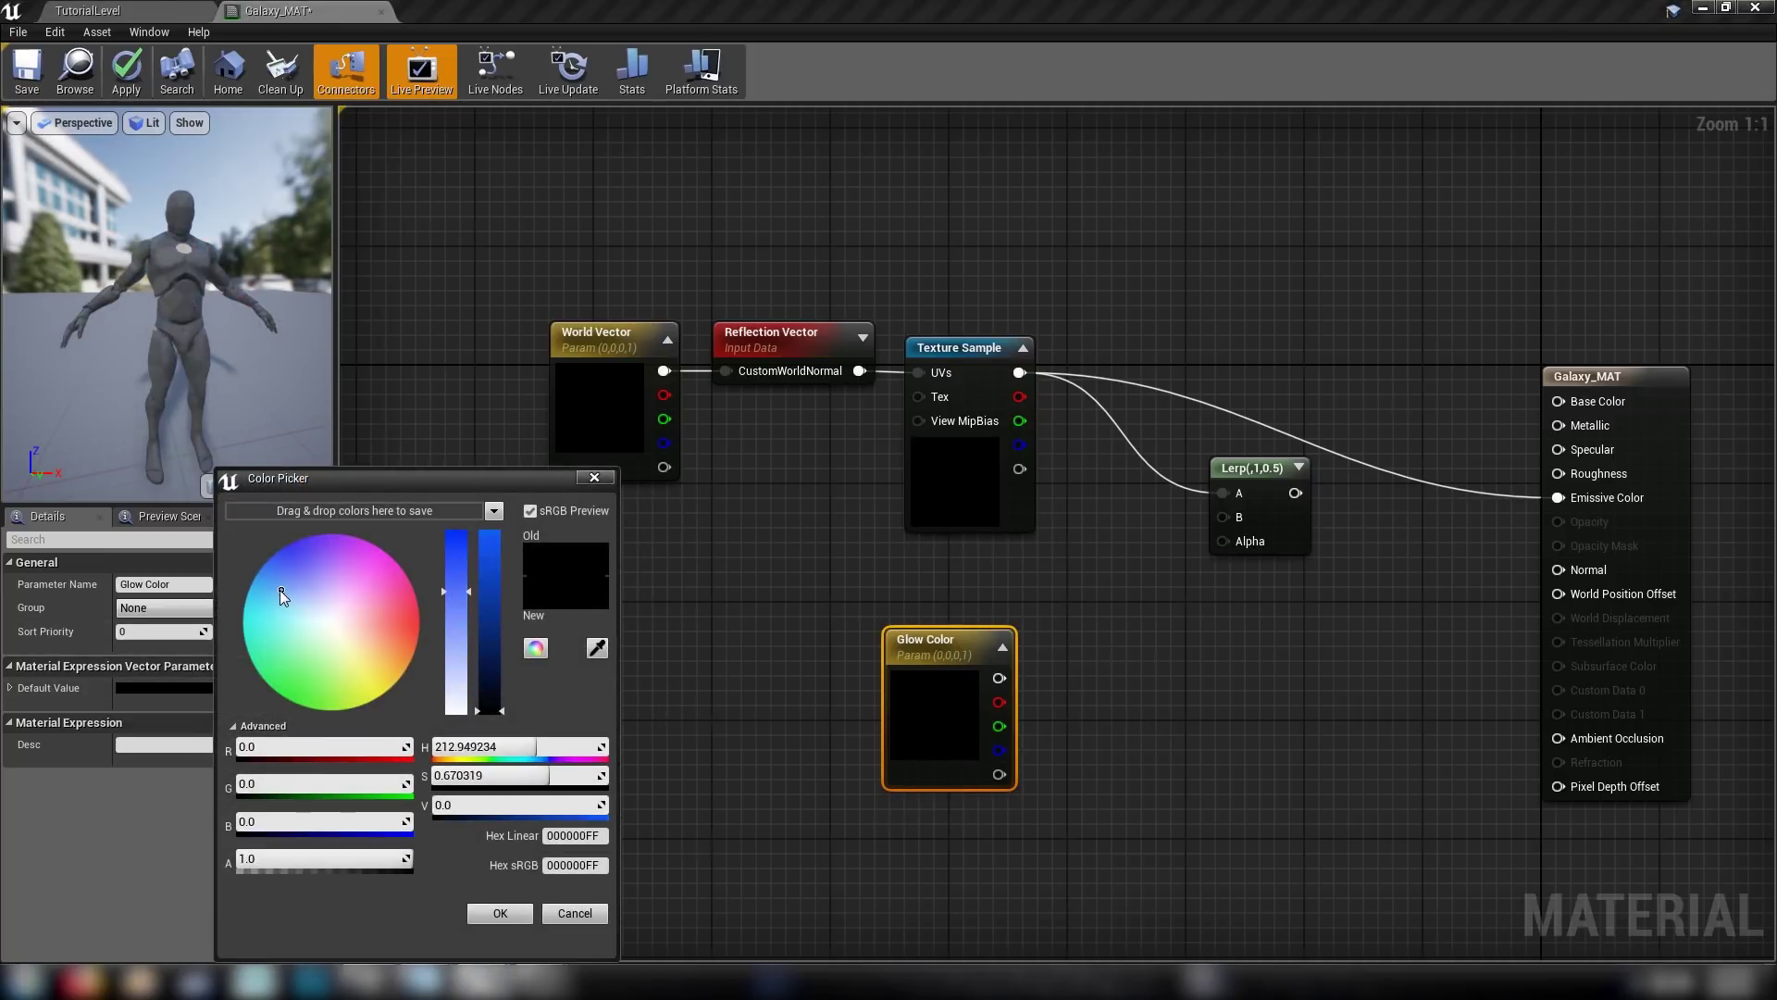
pyautogui.moveTo(480, 576); pyautogui.dragTo(491, 530)
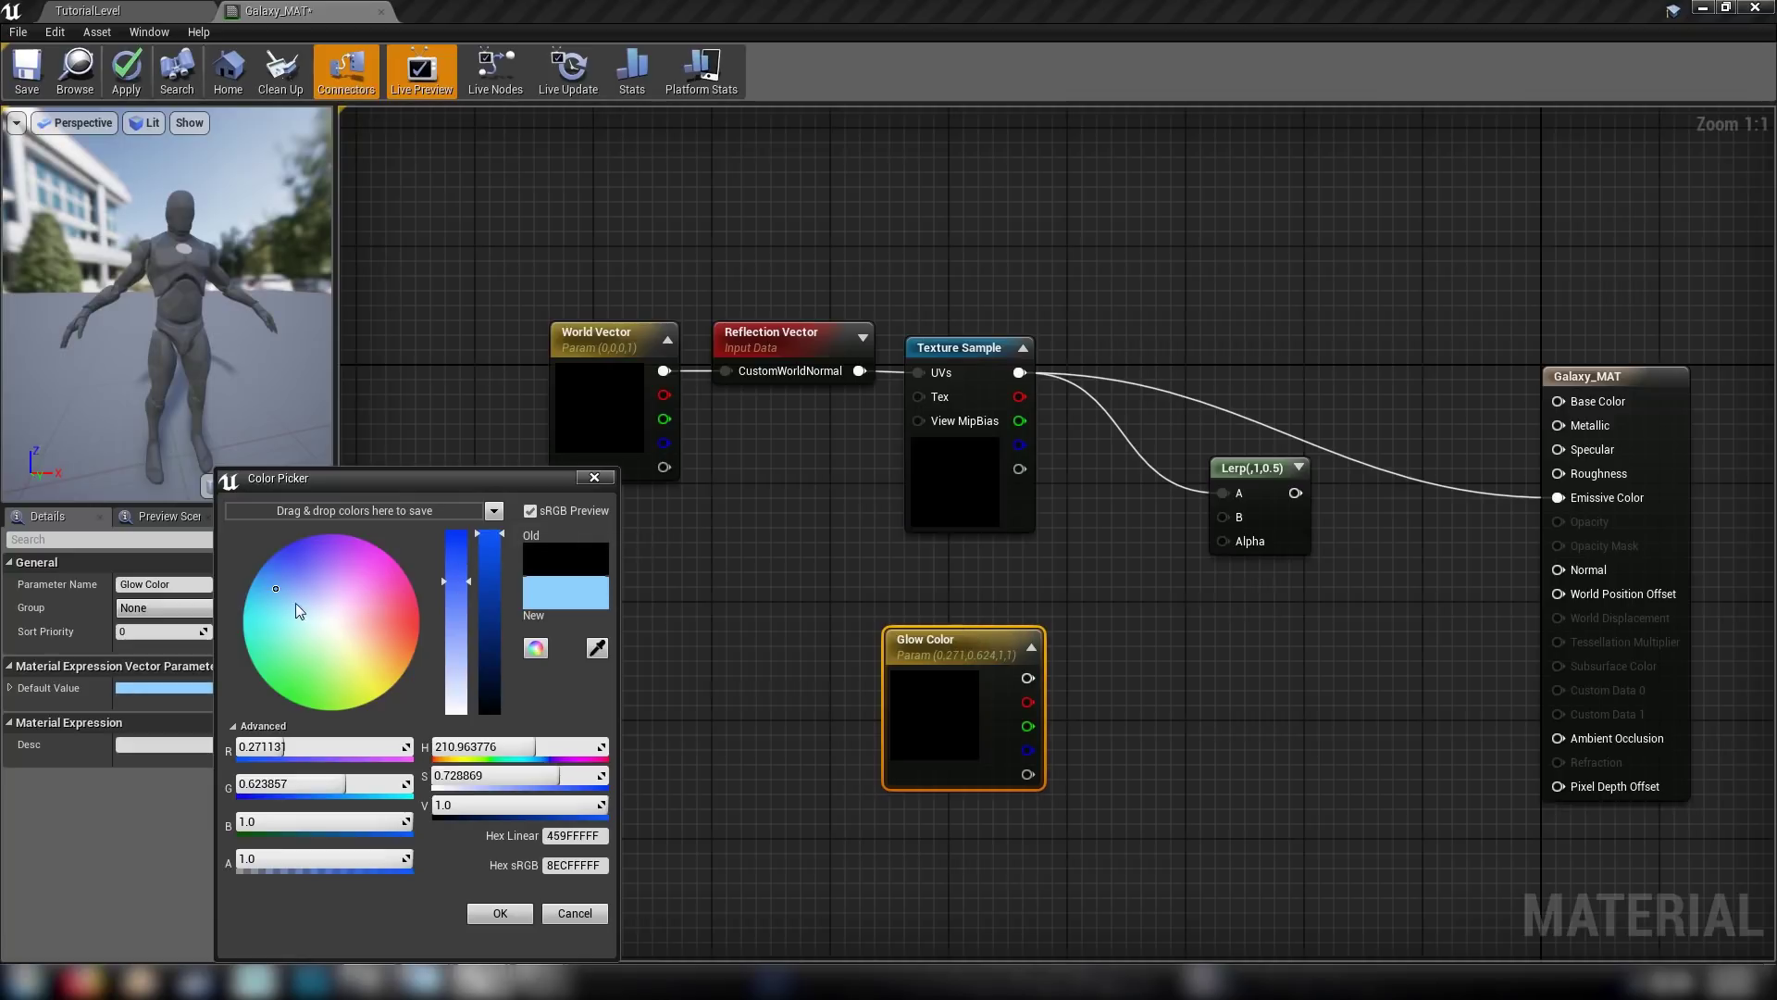
pyautogui.click(271, 587)
pyautogui.click(274, 591)
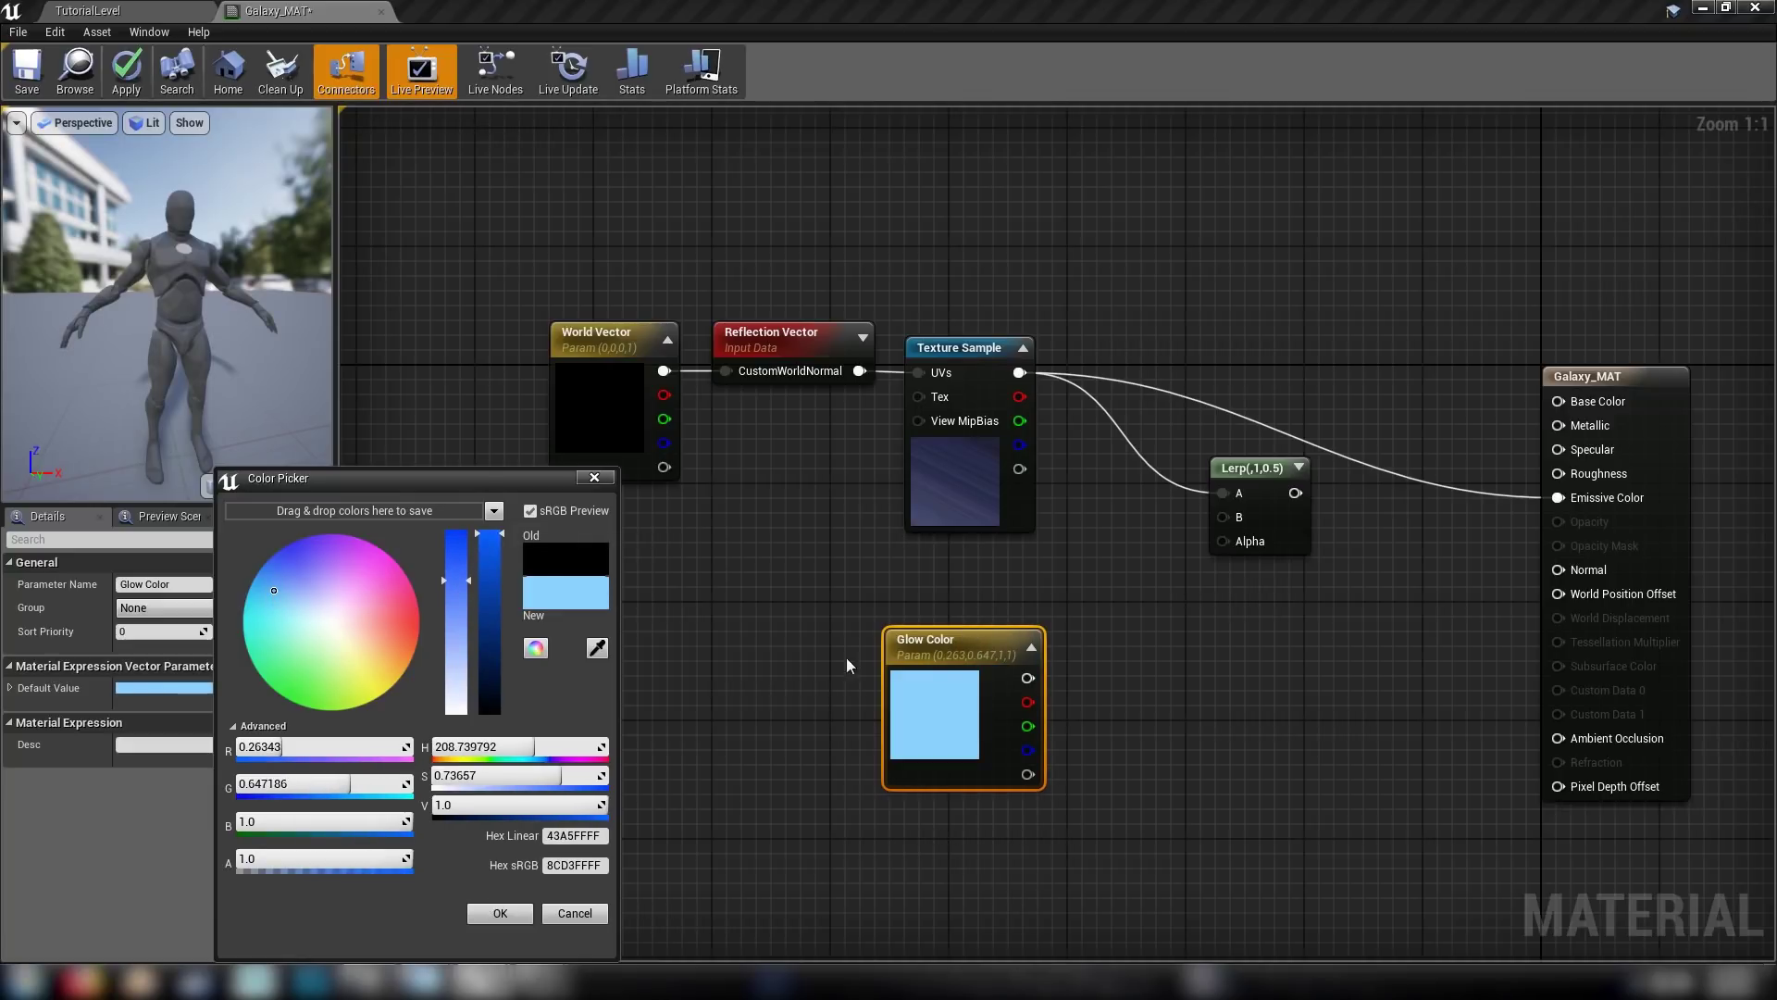
pyautogui.moveTo(936, 639); pyautogui.dragTo(825, 600)
pyautogui.click(1032, 660)
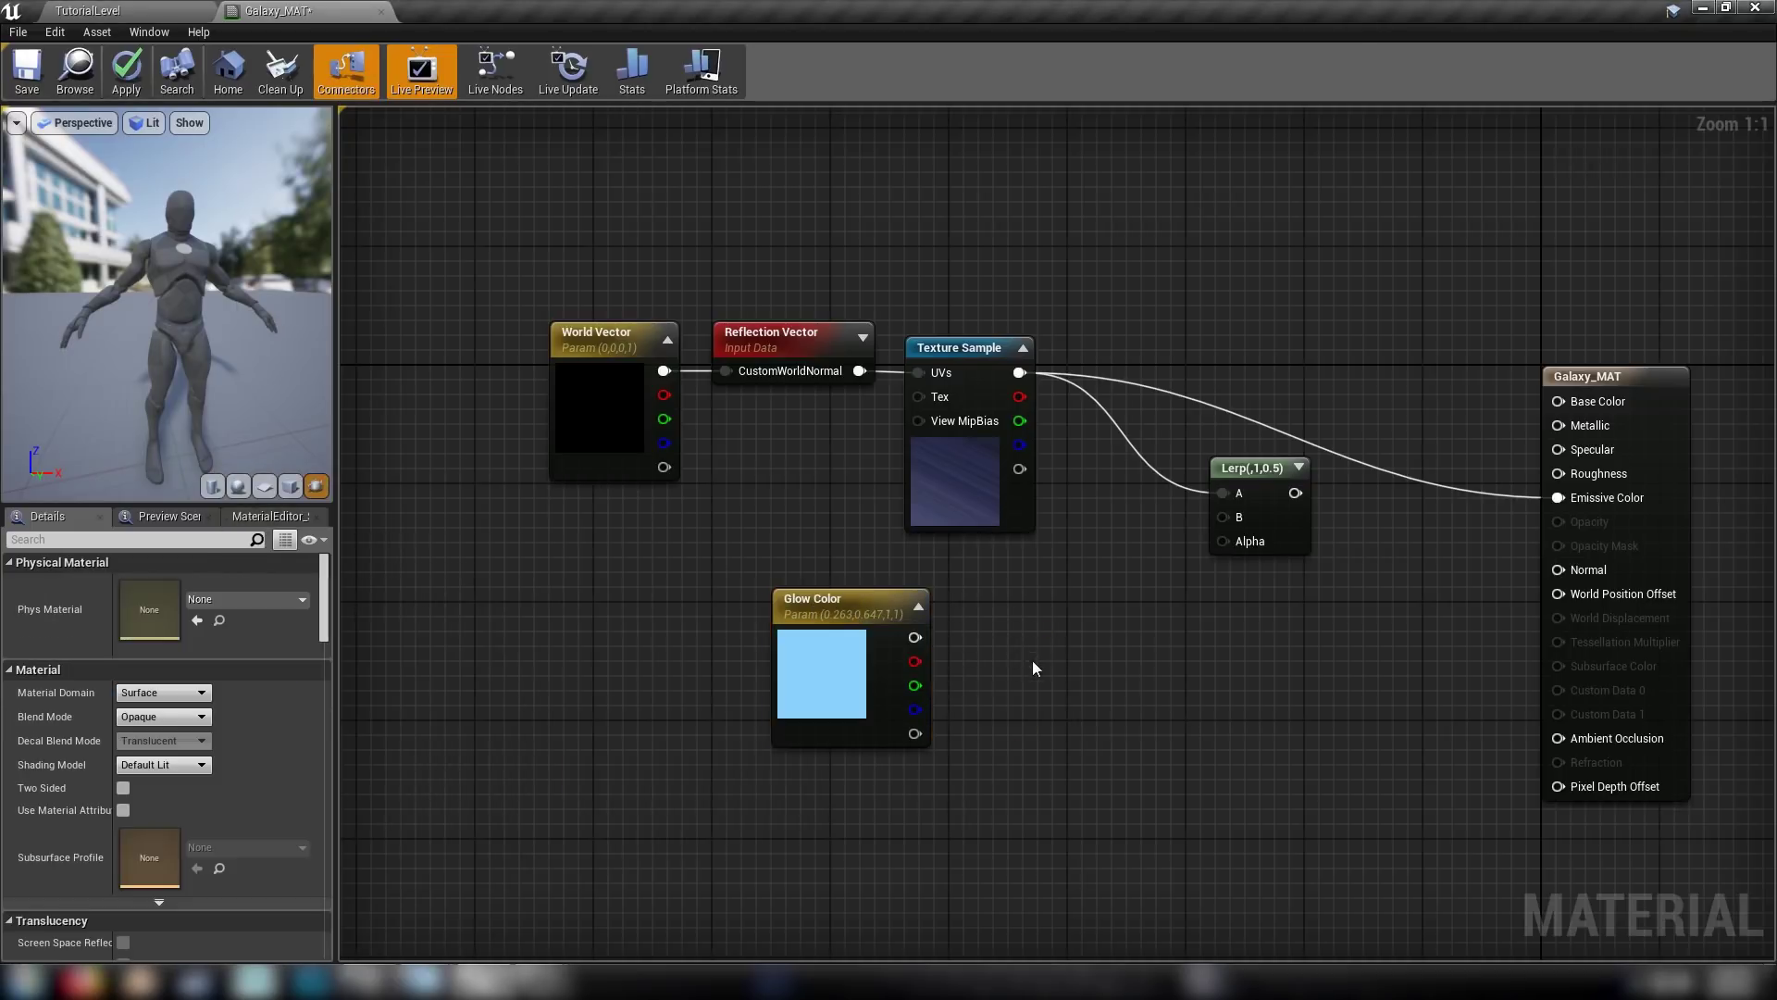
# Add a Multiply node after Glow Color and a scalar parameter named Glow Crank with a default value of 2.
pyautogui.click(1023, 619)
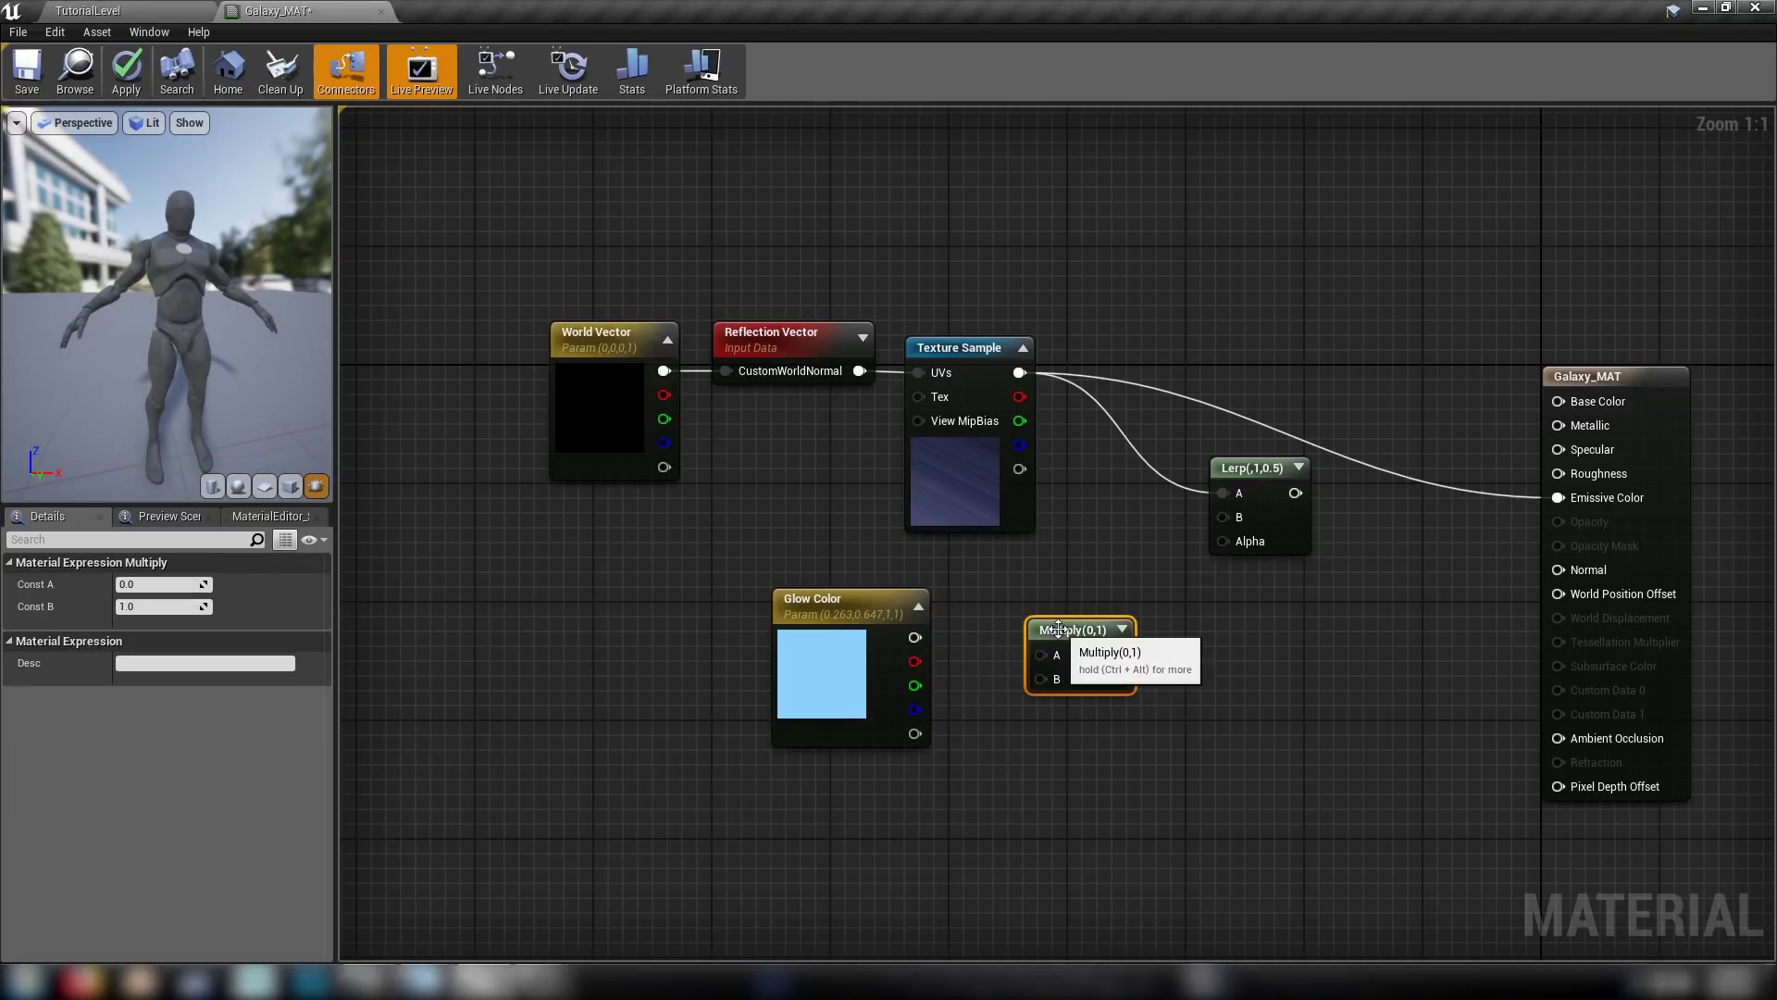
pyautogui.moveTo(1064, 655); pyautogui.dragTo(1125, 661)
pyautogui.click(985, 728)
pyautogui.click(982, 715)
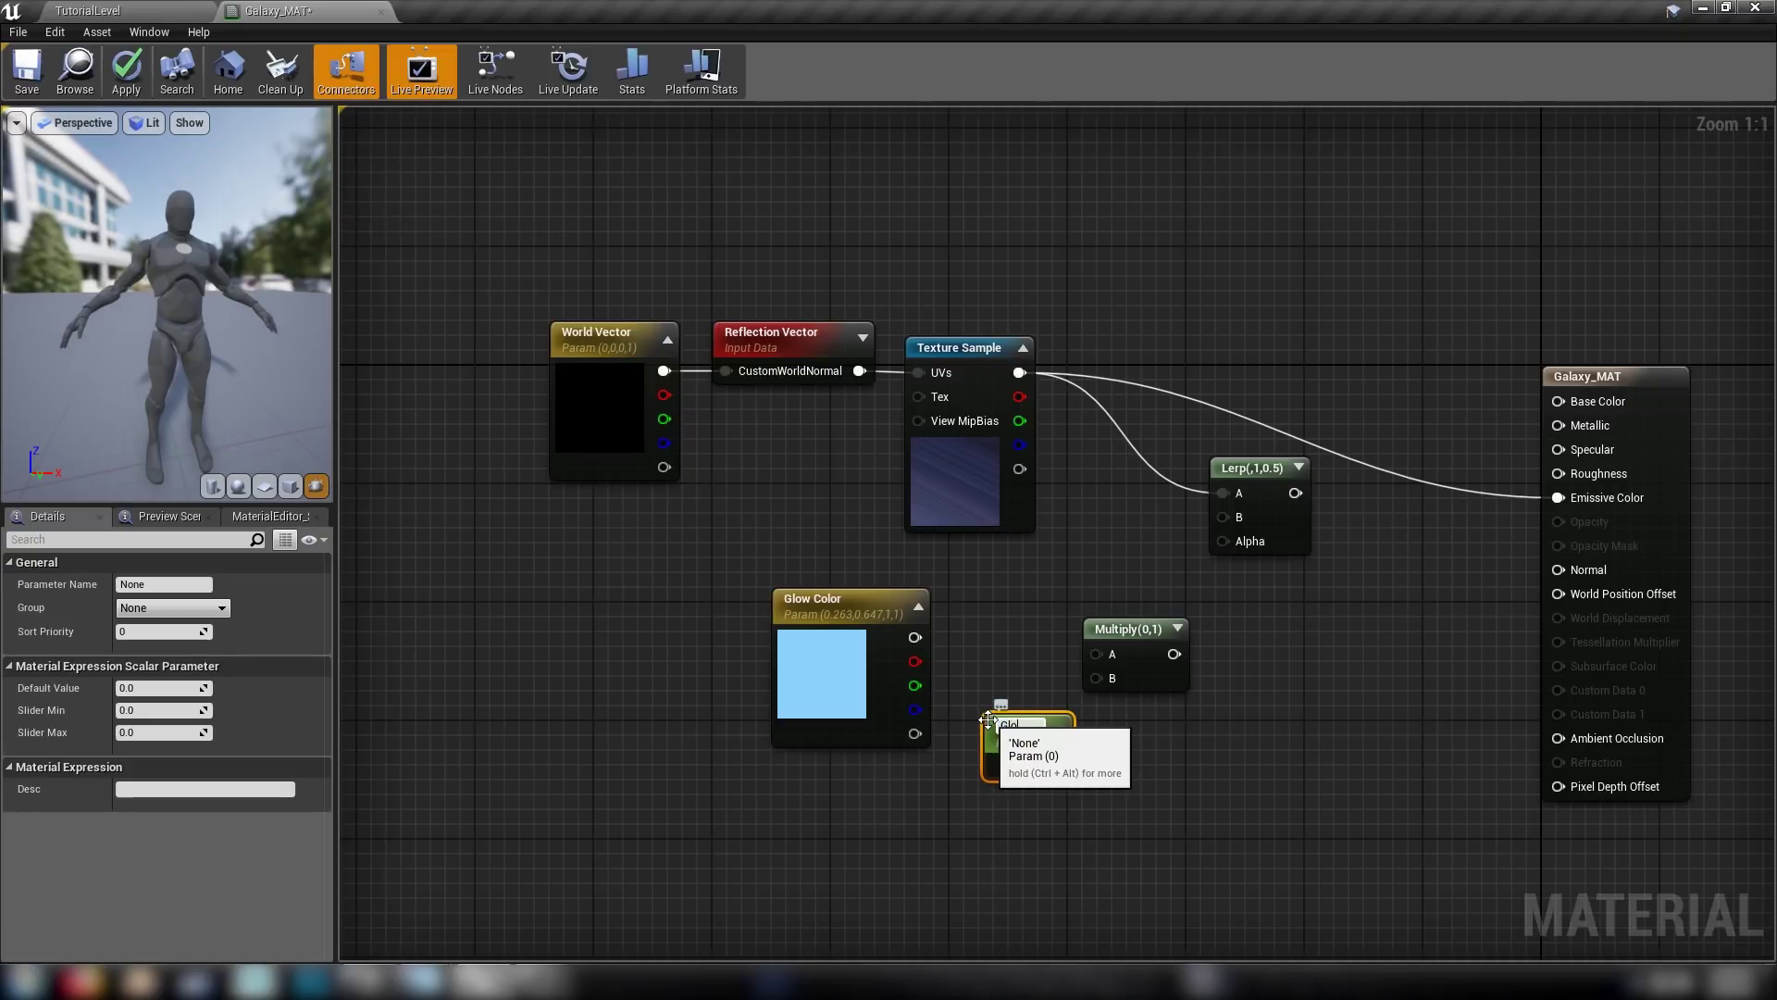
pyautogui.press('Return')
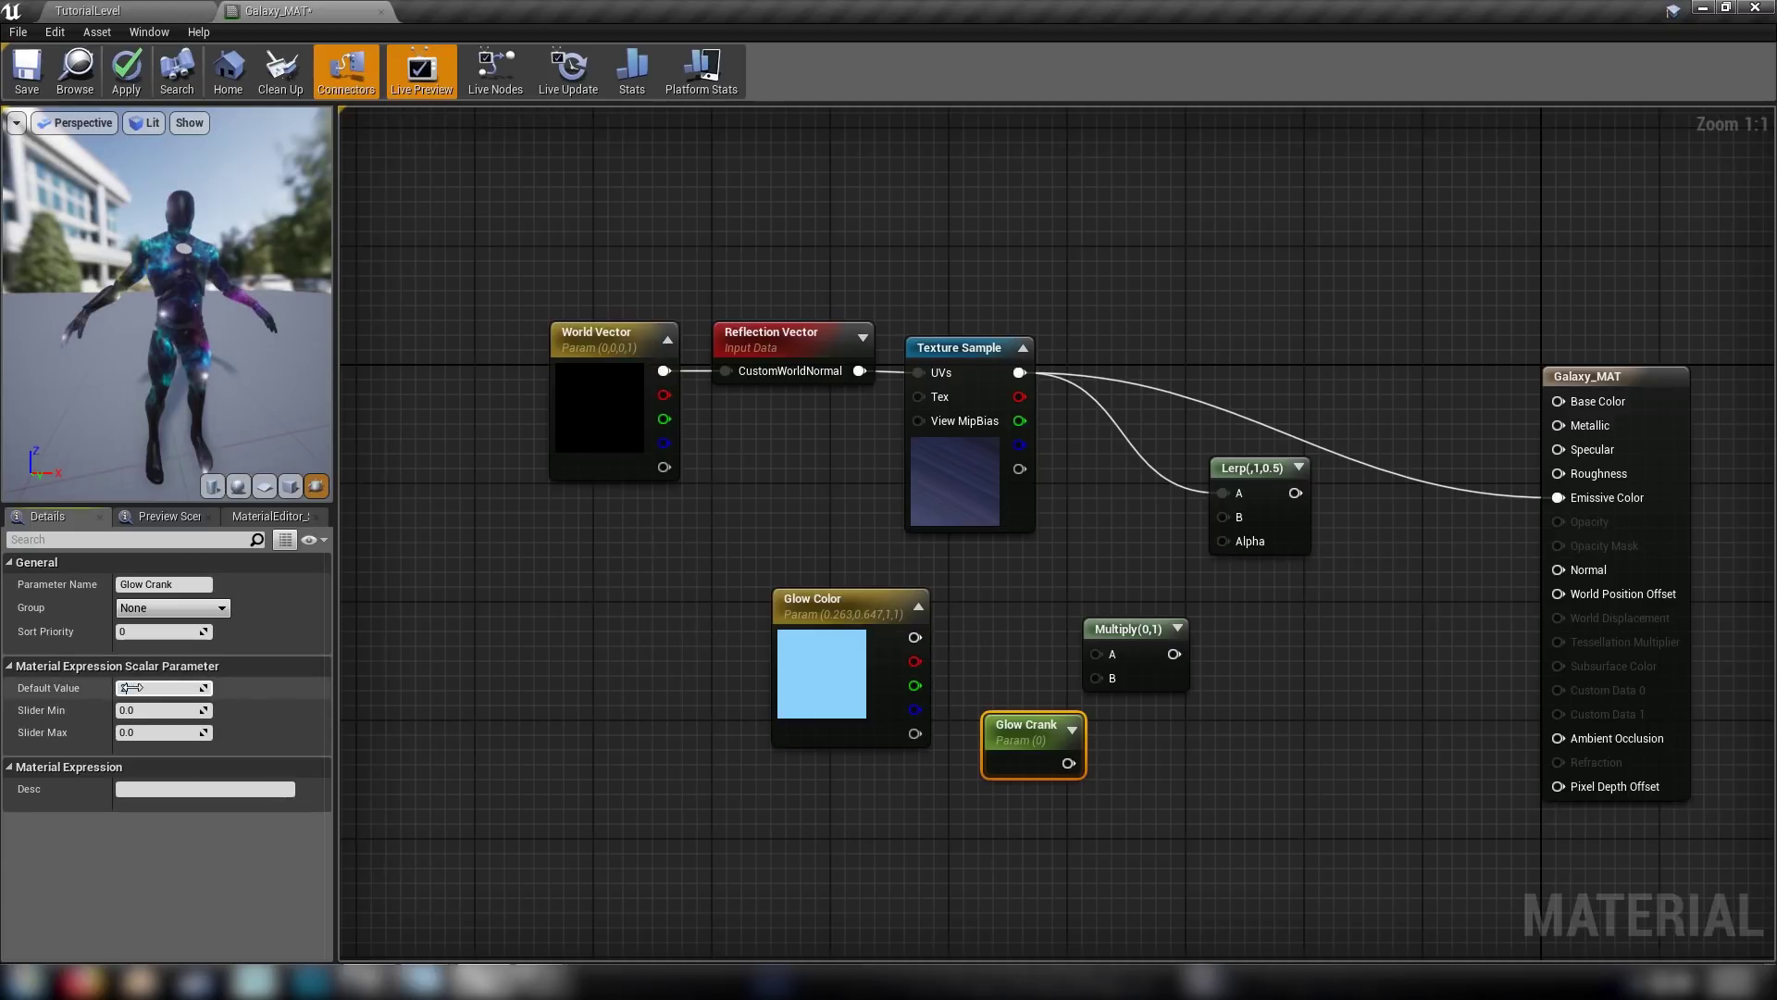
pyautogui.write('2')
pyautogui.press('Return')
# Multiply Glow Color (A) by Glow Crank (B) and connect the Multiply output to the Lerp's B input.
pyautogui.moveTo(1068, 762); pyautogui.dragTo(1100, 675)
pyautogui.moveTo(1096, 653); pyautogui.dragTo(915, 637)
pyautogui.moveTo(1011, 735); pyautogui.dragTo(976, 743)
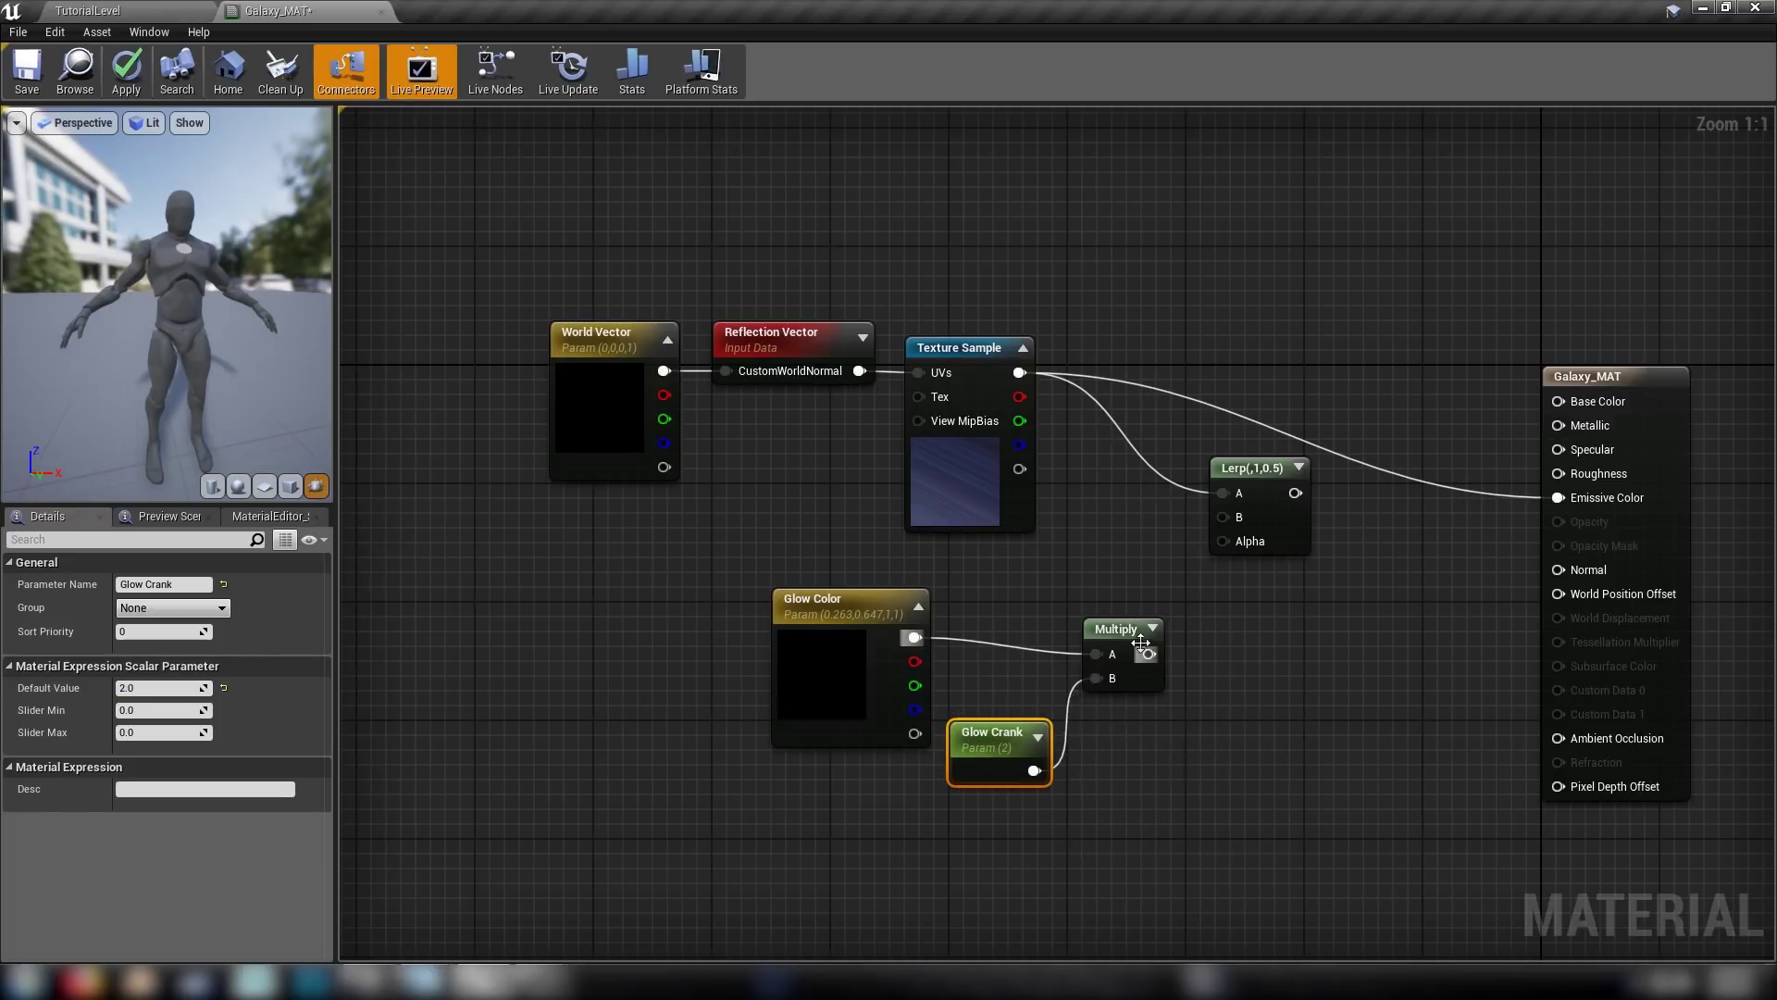
pyautogui.moveTo(1149, 654); pyautogui.dragTo(1224, 515)
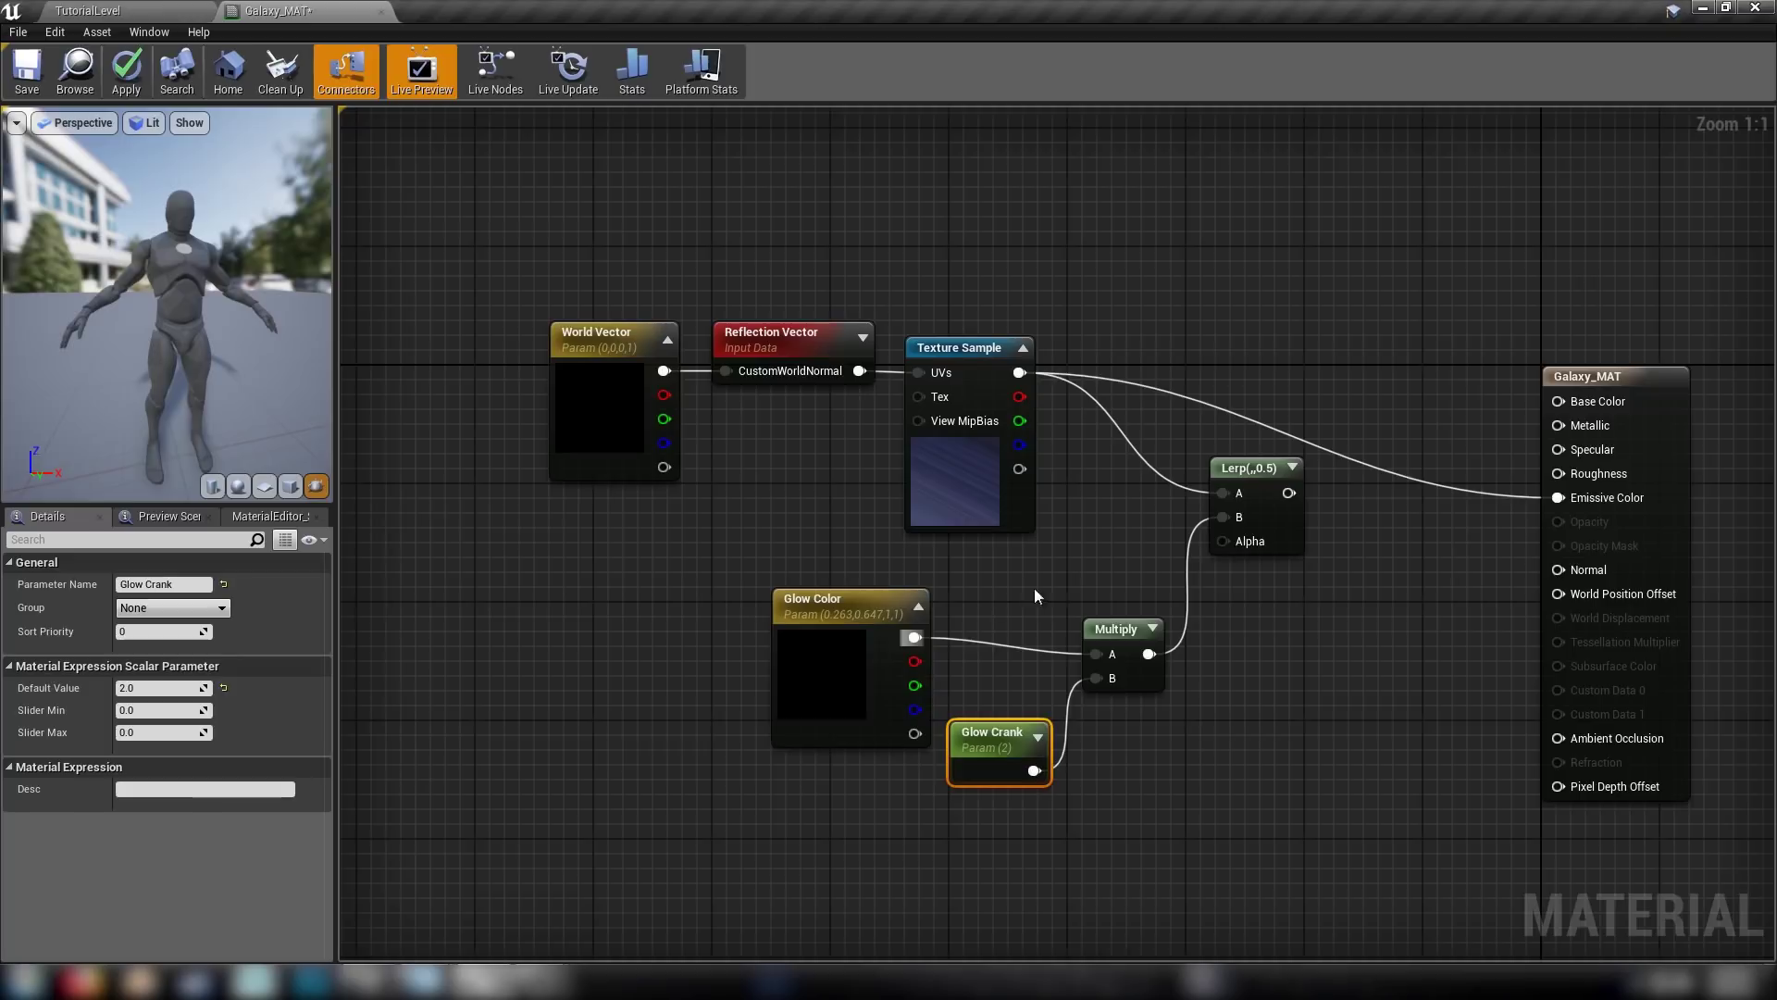
# Move the Glow Color, Glow Crank and Multiply nodes together slightly away from the Lerp node.
pyautogui.moveTo(832, 565); pyautogui.dragTo(1134, 797)
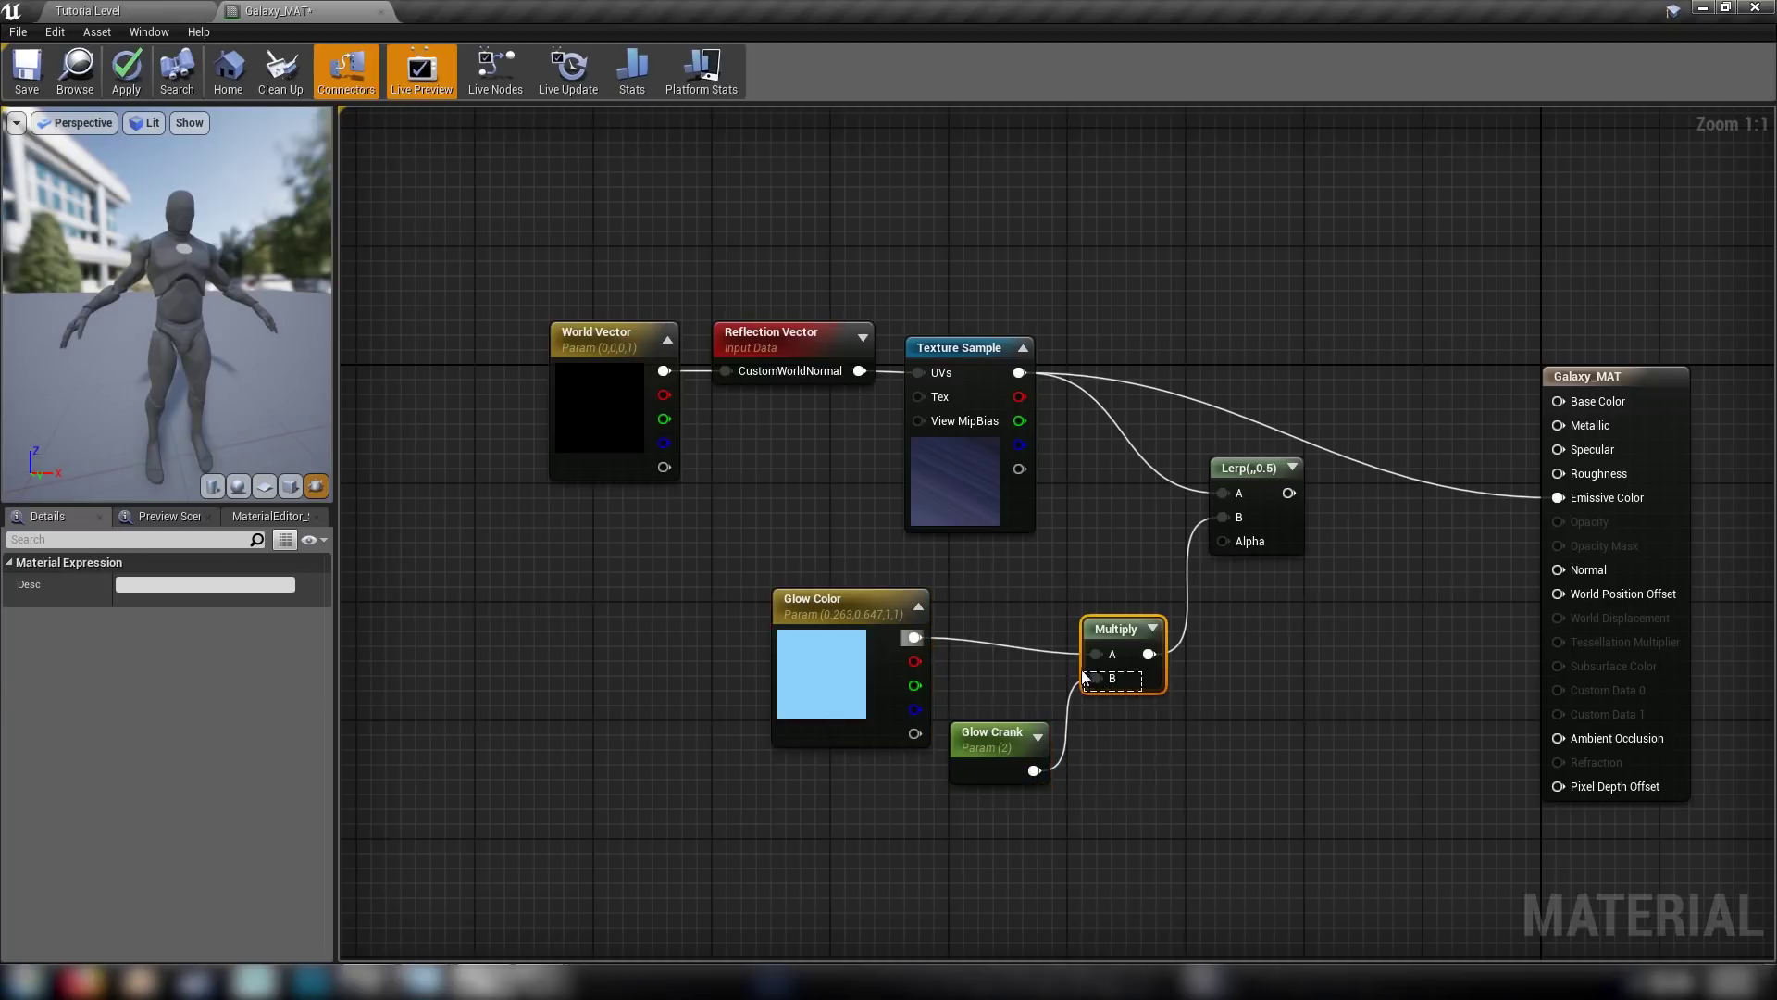
pyautogui.moveTo(1138, 662); pyautogui.dragTo(1094, 648)
pyautogui.click(1335, 491)
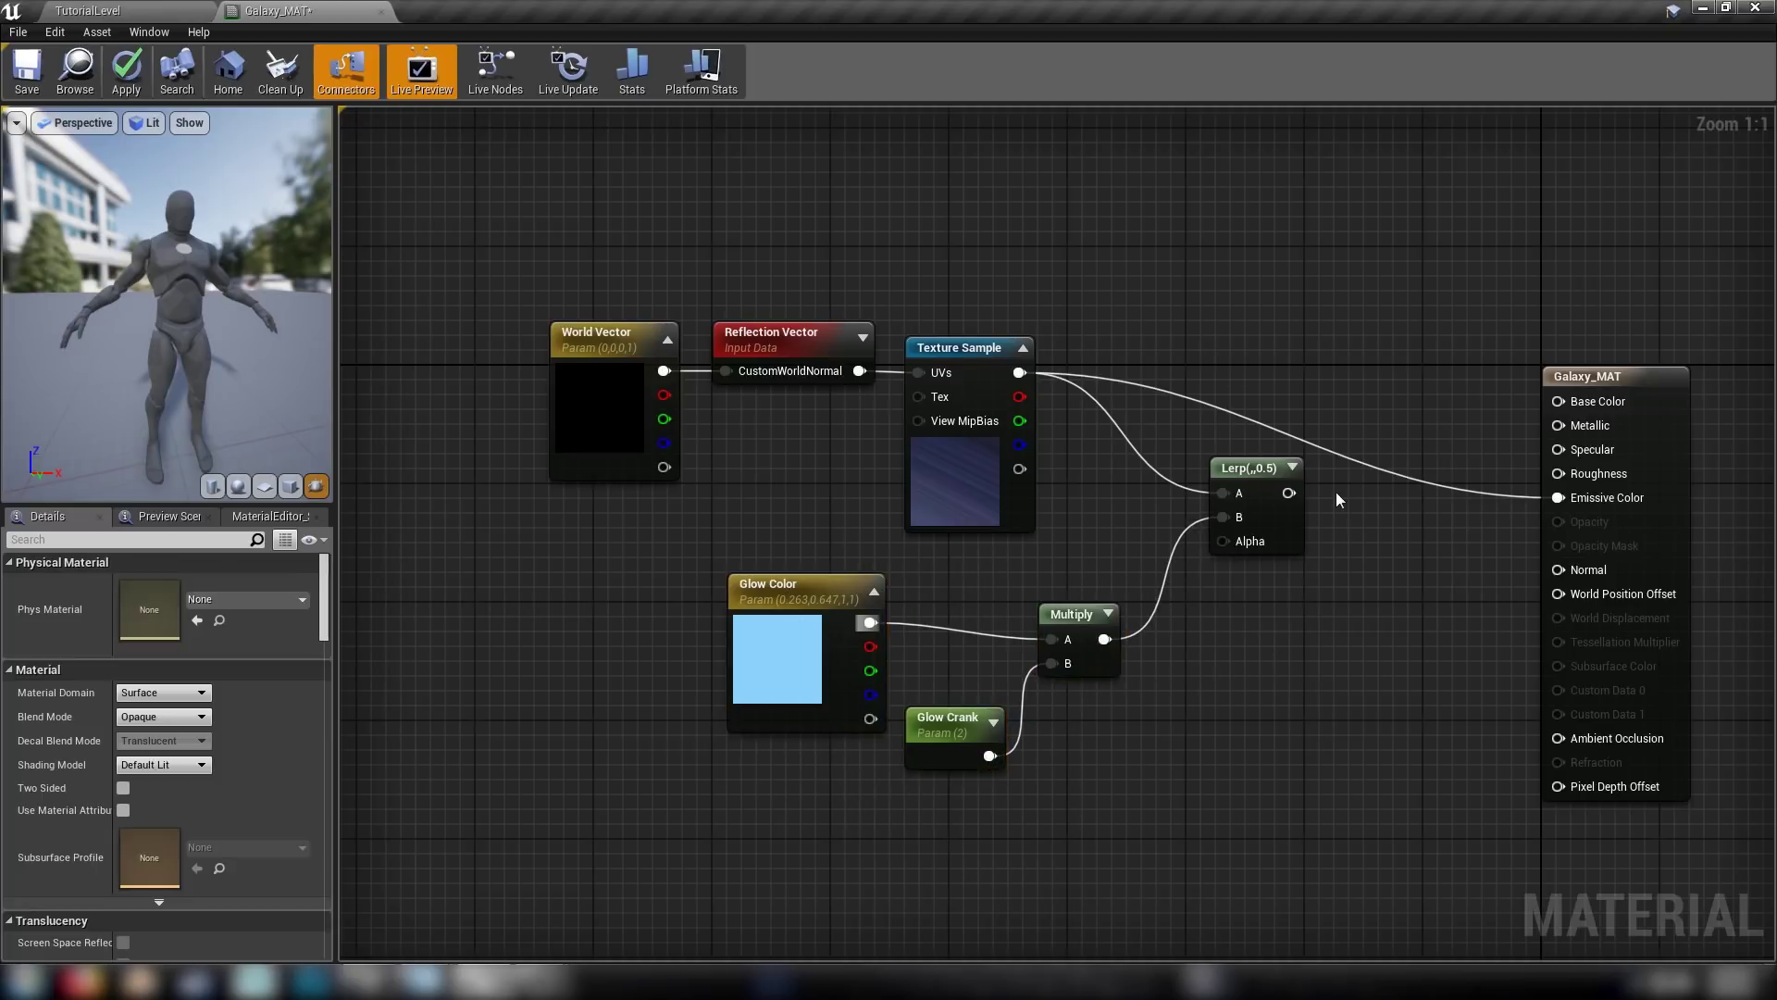
pyautogui.moveTo(1302, 494); pyautogui.dragTo(1367, 567)
pyautogui.click(1325, 474)
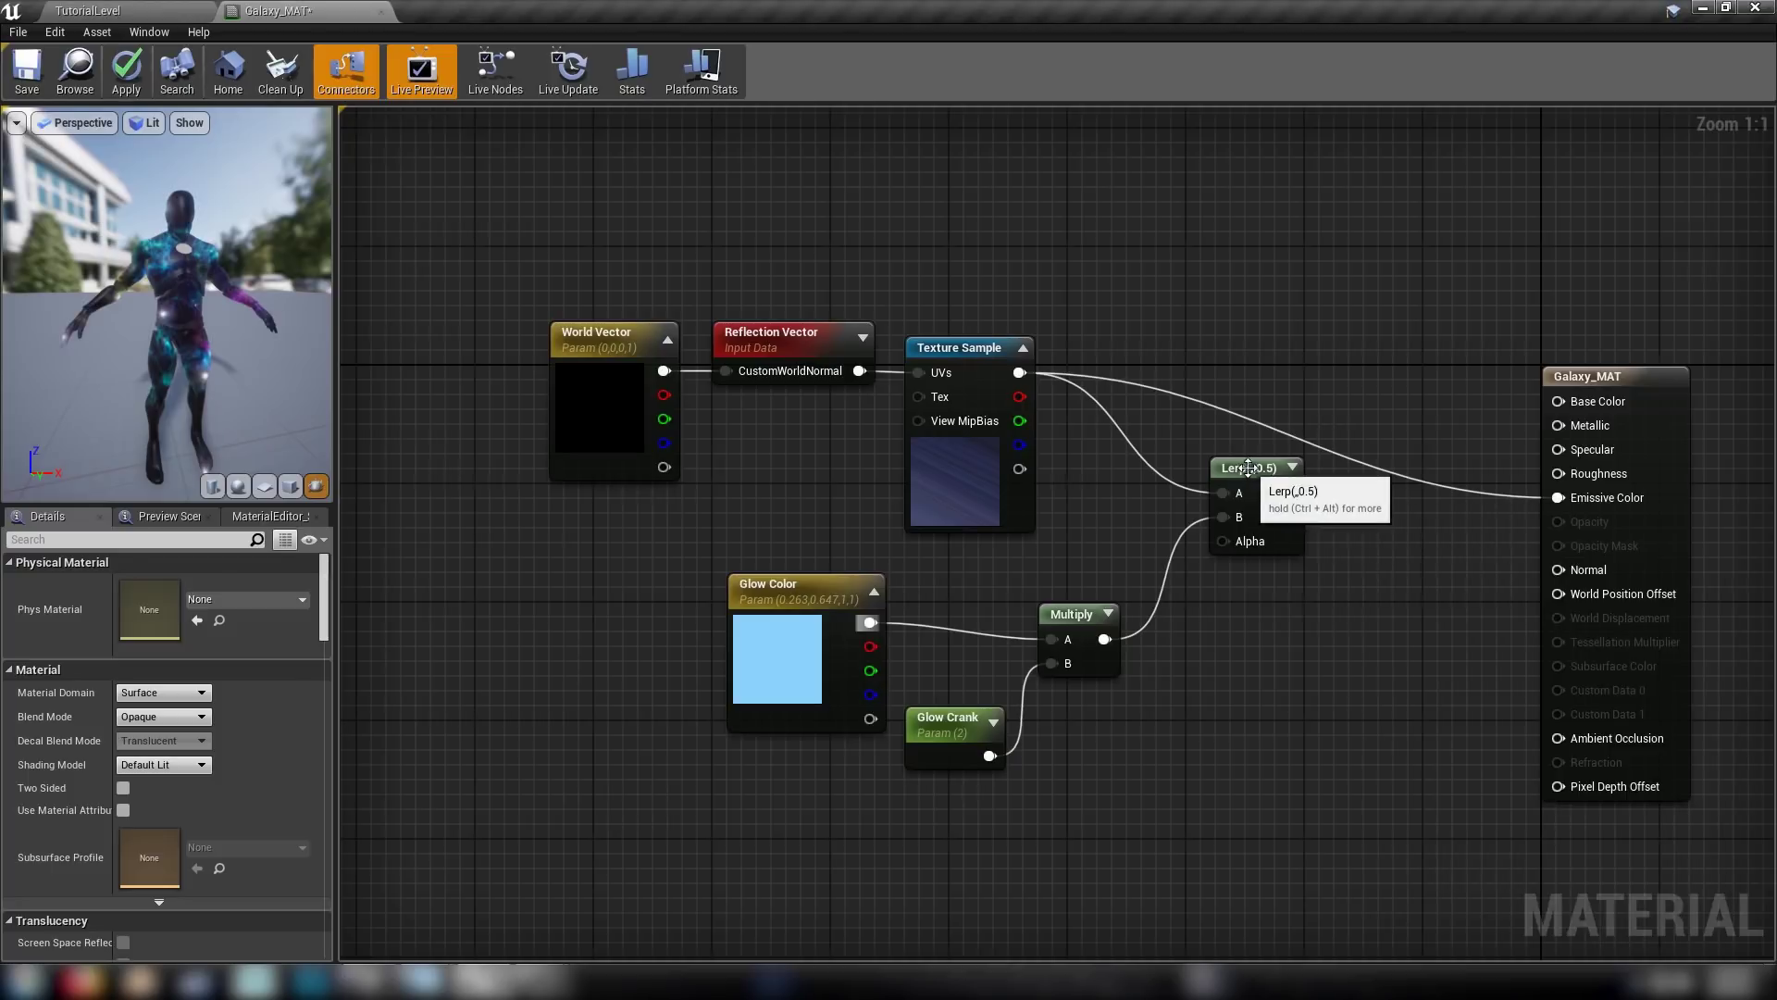
# Preview the Lerp node's result on the mannequin, orbit around it, and stop the node preview.
pyautogui.rightClick(1255, 468)
pyautogui.click(1315, 476)
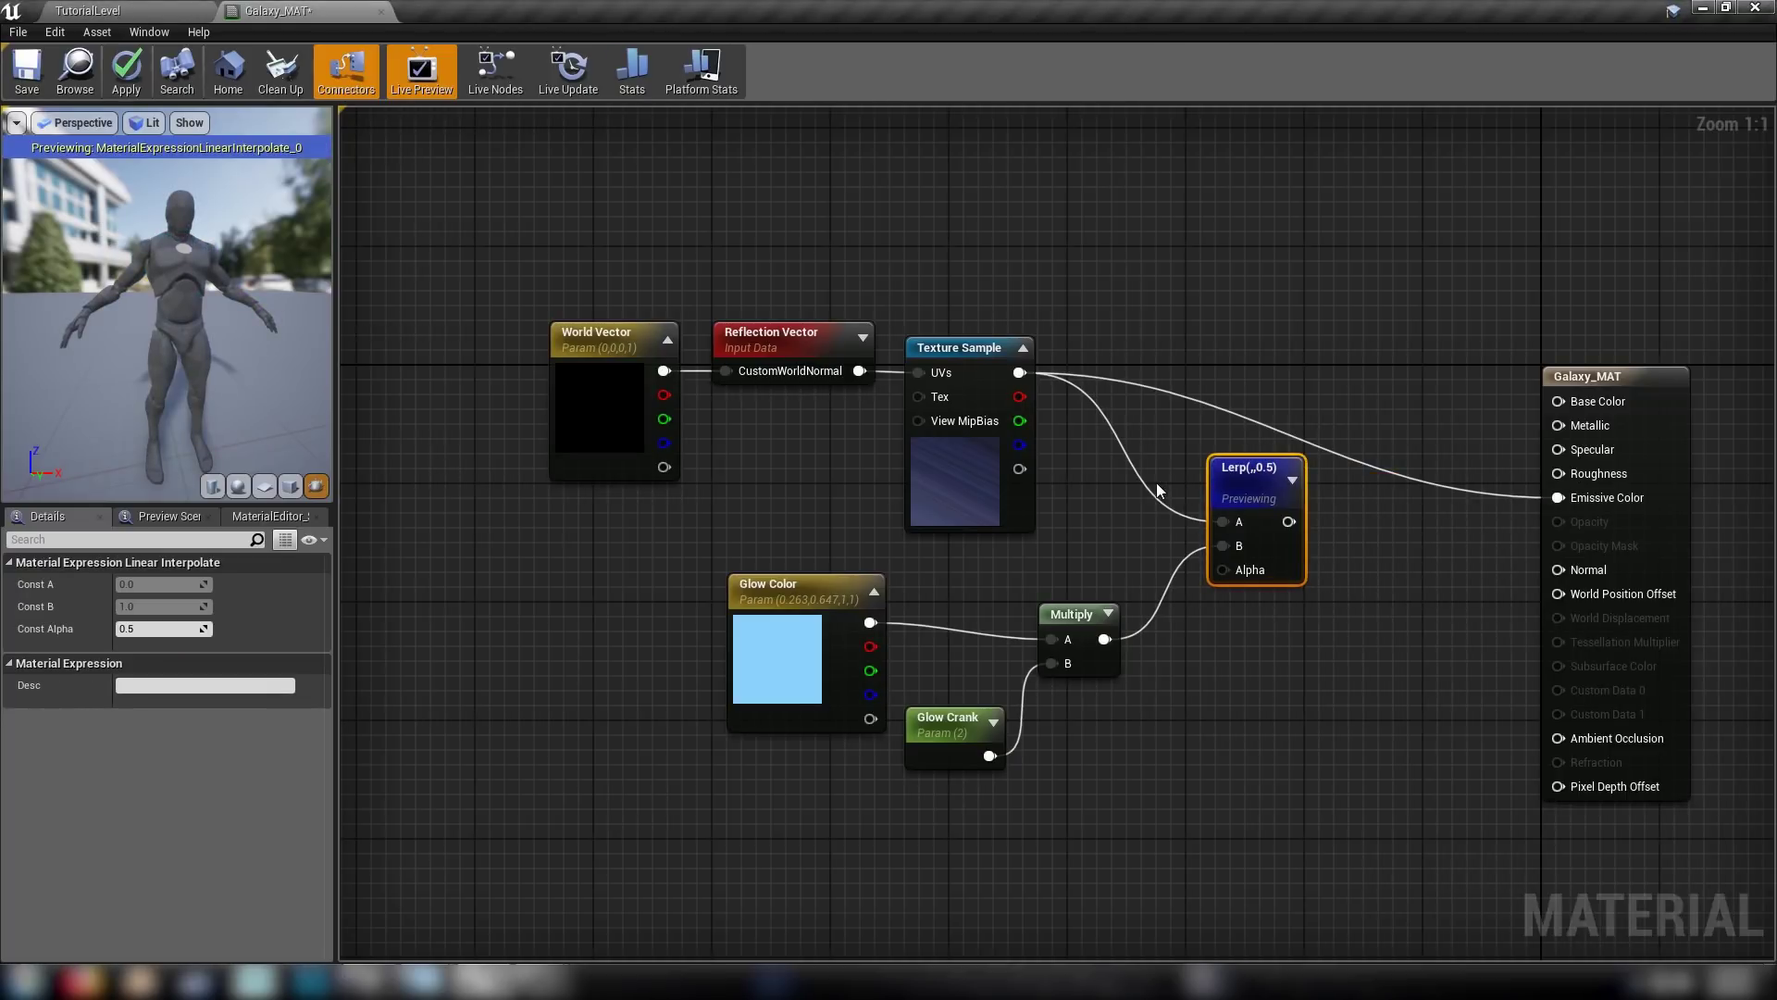
pyautogui.moveTo(243, 345); pyautogui.dragTo(190, 361)
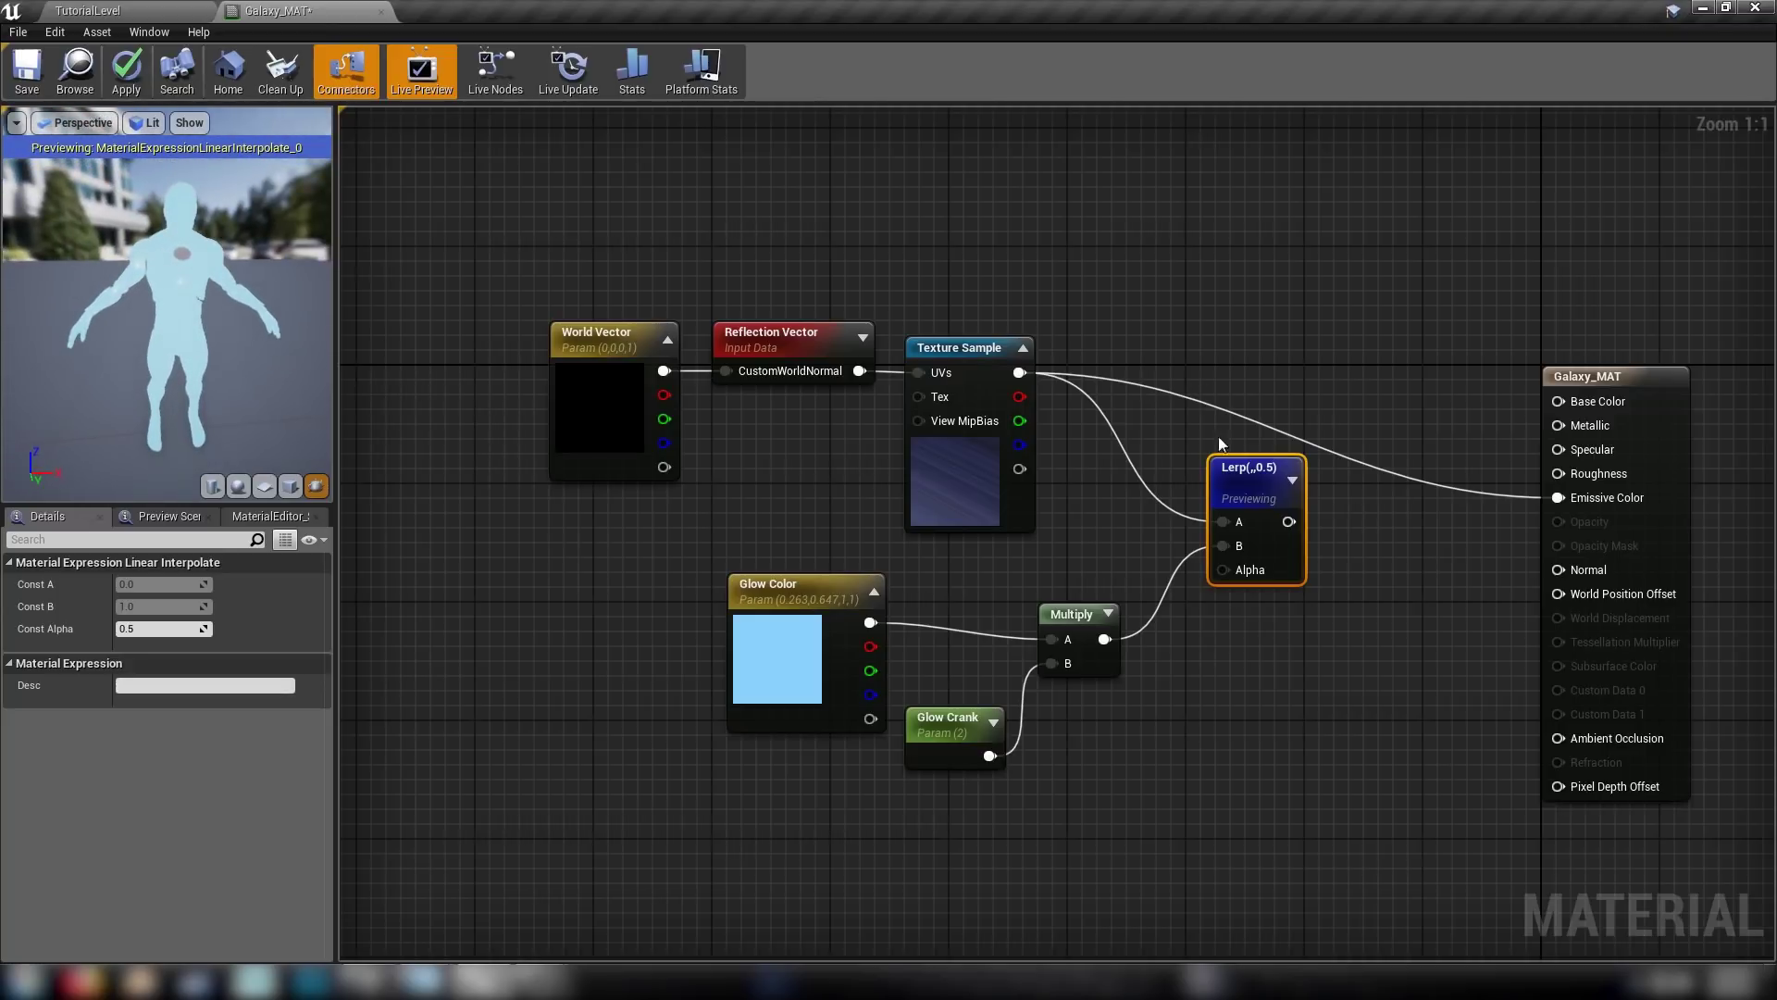
pyautogui.rightClick(1231, 470)
pyautogui.click(1270, 485)
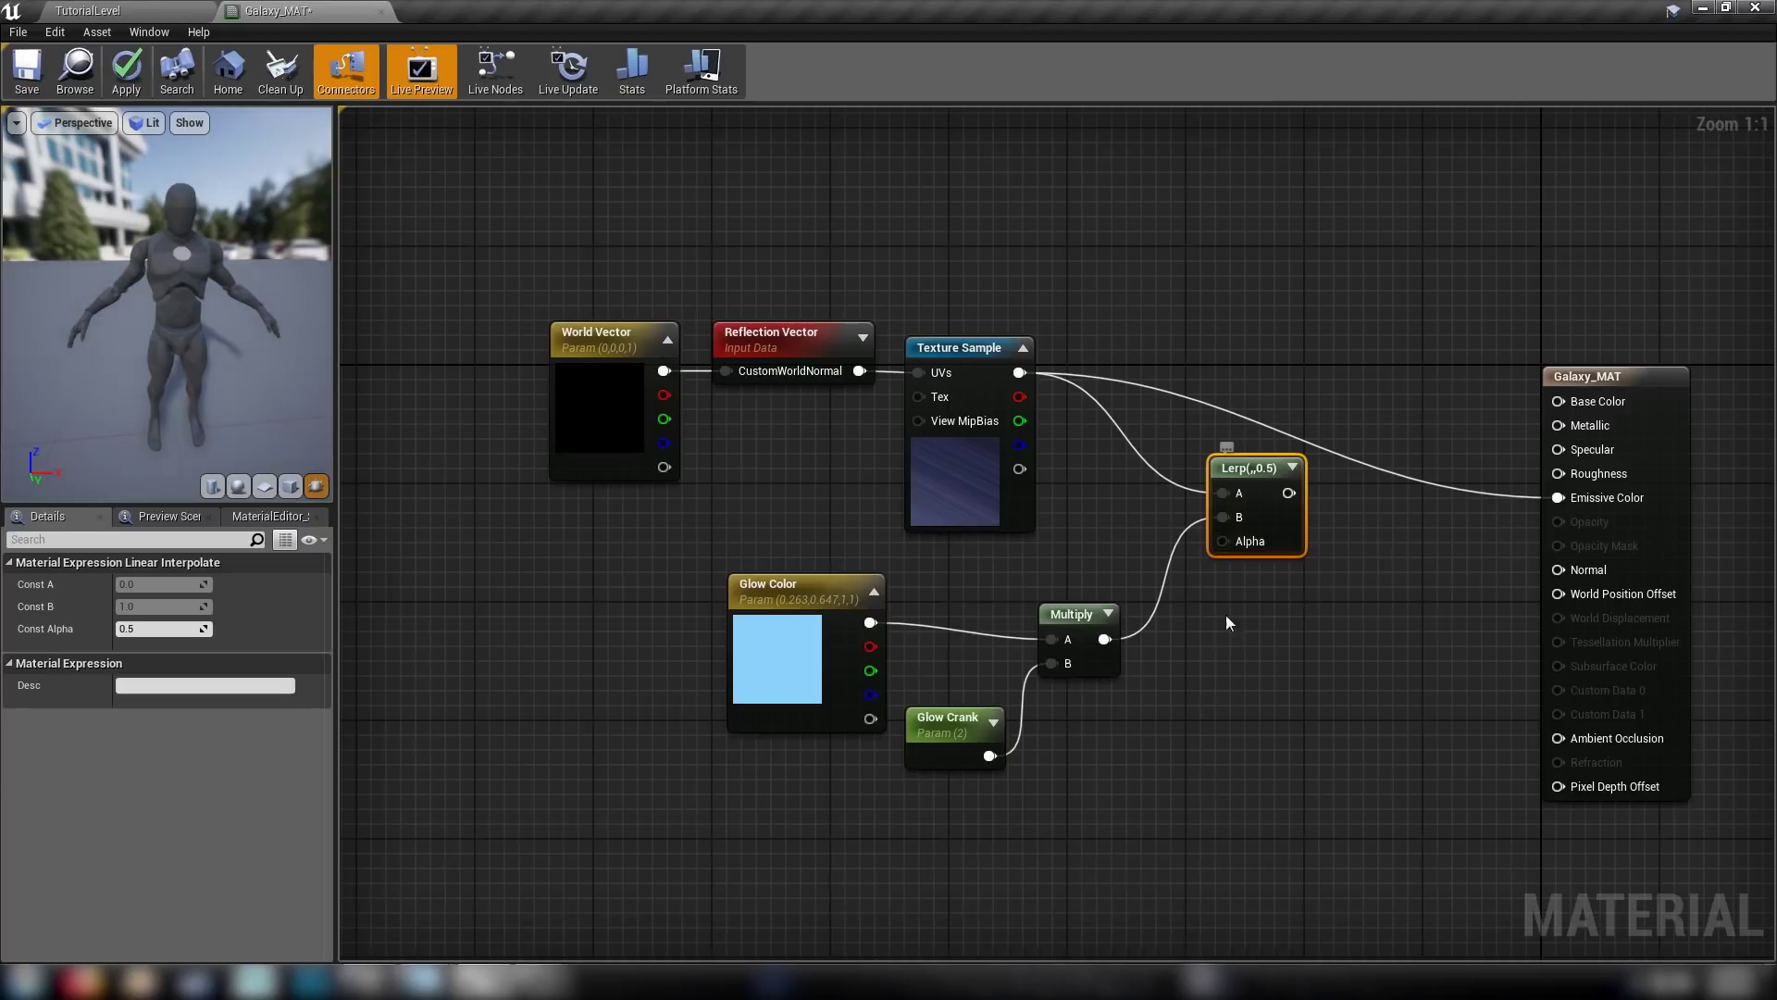
pyautogui.moveTo(1238, 686); pyautogui.dragTo(1413, 652, button='right')
pyautogui.moveTo(847, 762); pyautogui.dragTo(720, 713, button='right')
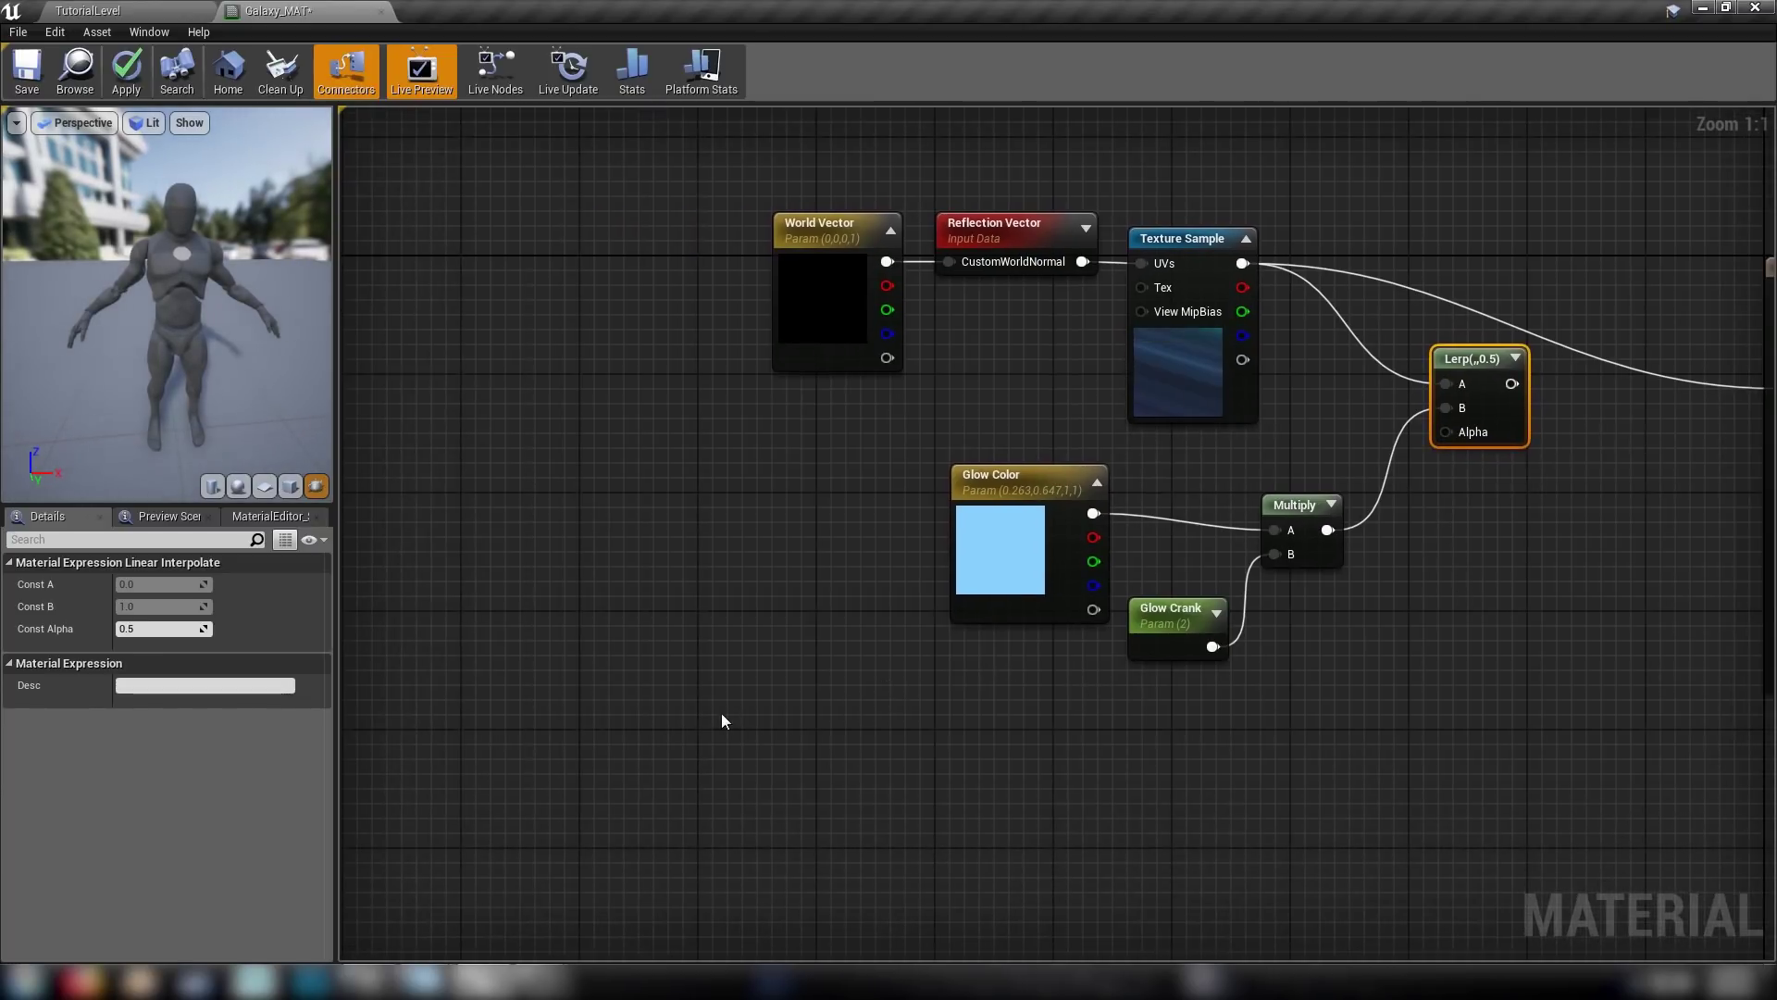
pyautogui.click(756, 691)
pyautogui.click(587, 561)
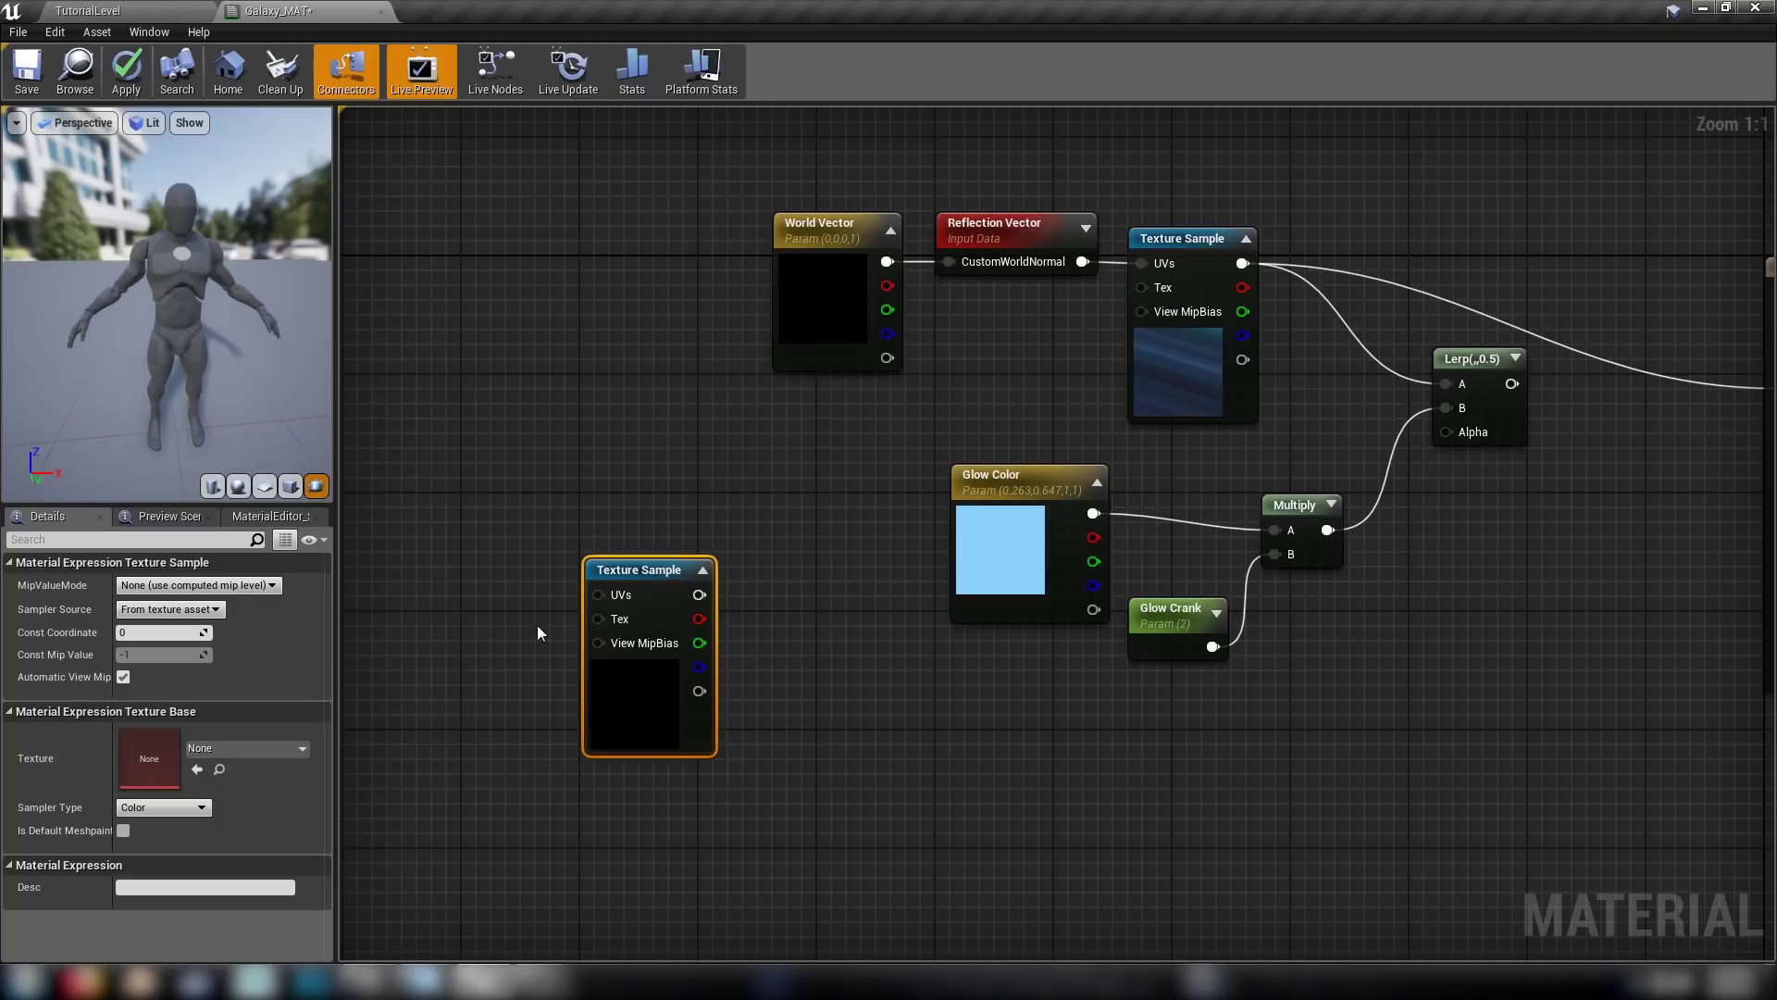
pyautogui.moveTo(476, 408); pyautogui.dragTo(680, 654)
pyautogui.press('Delete')
# Switch to the TutorialLevel editor and select the Clouds_D texture in the Materials folder.
pyautogui.click(157, 17)
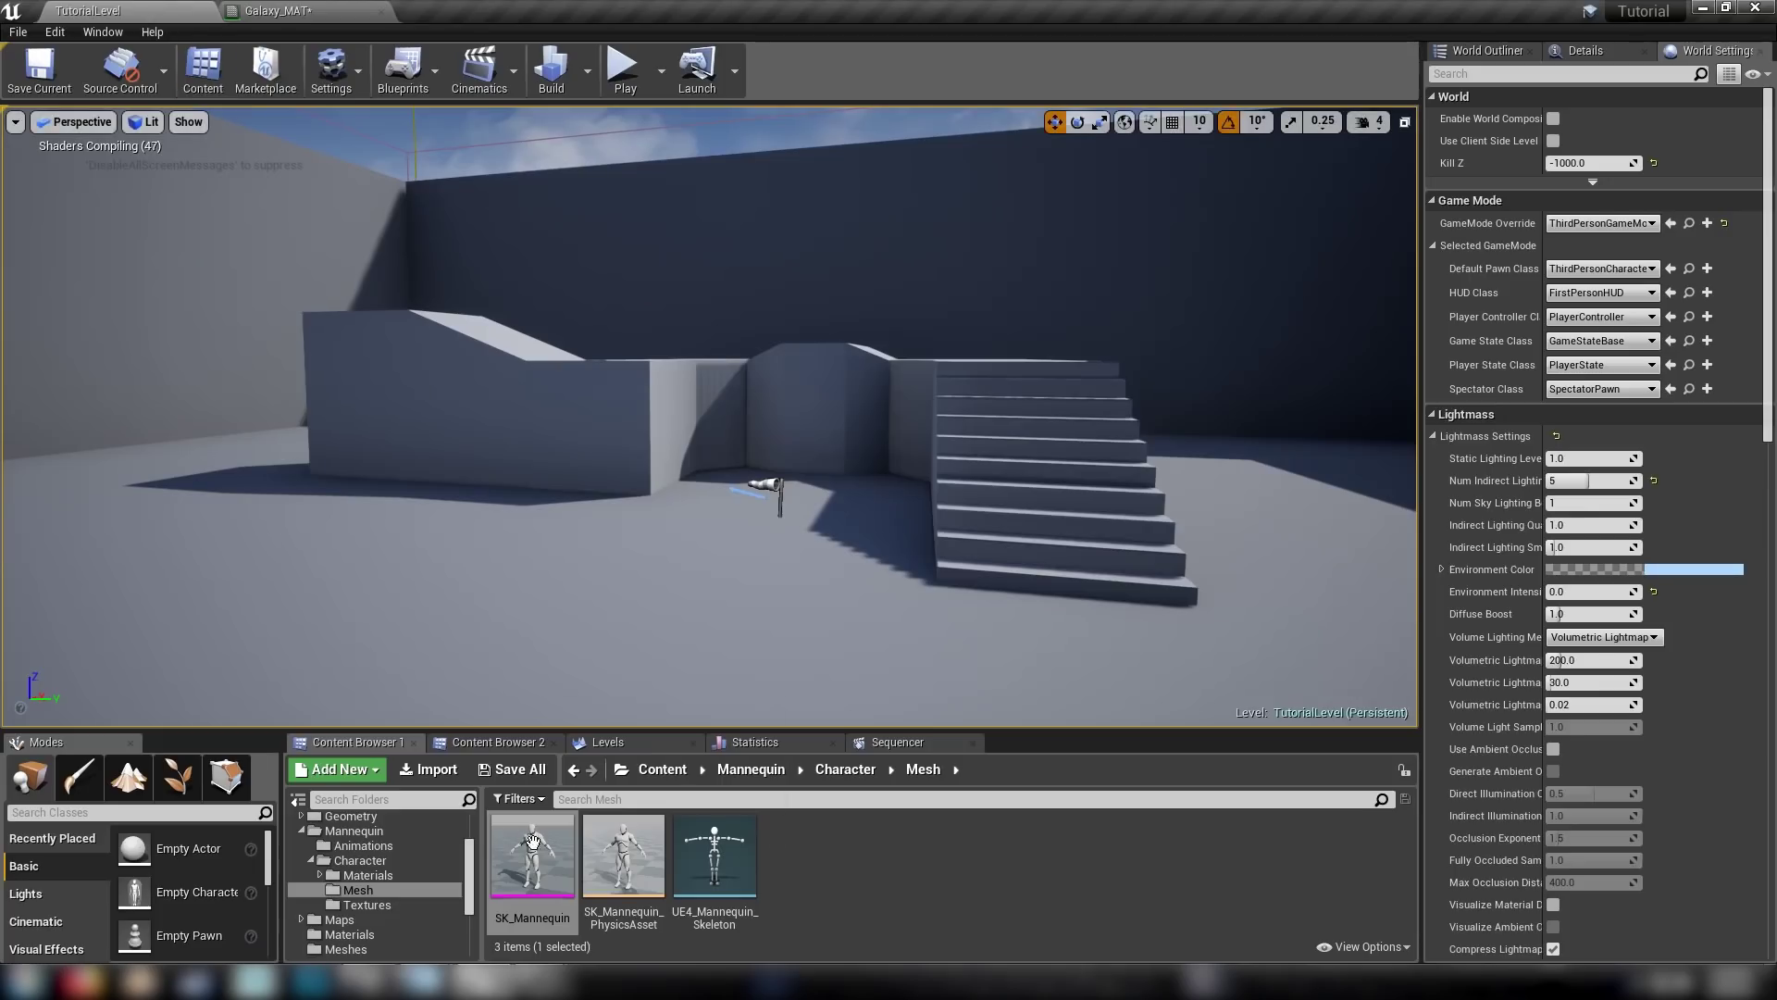
pyautogui.scroll(-3, 361, 884)
pyautogui.click(350, 845)
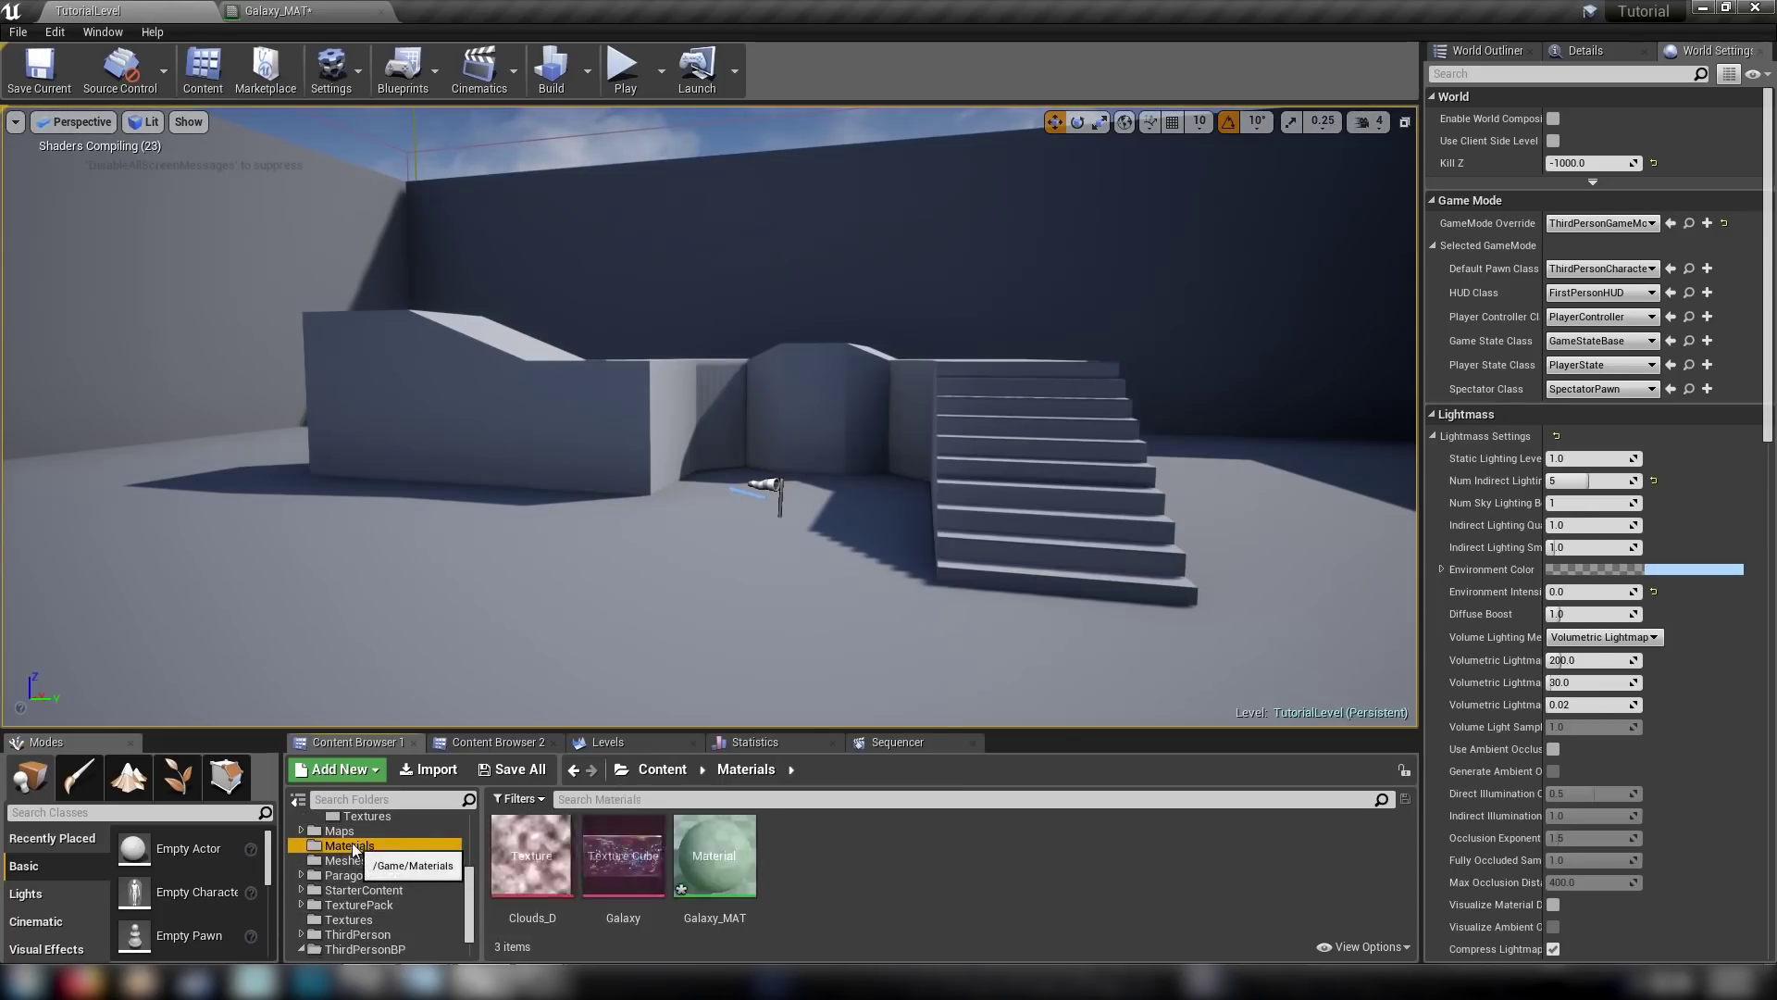
pyautogui.click(530, 838)
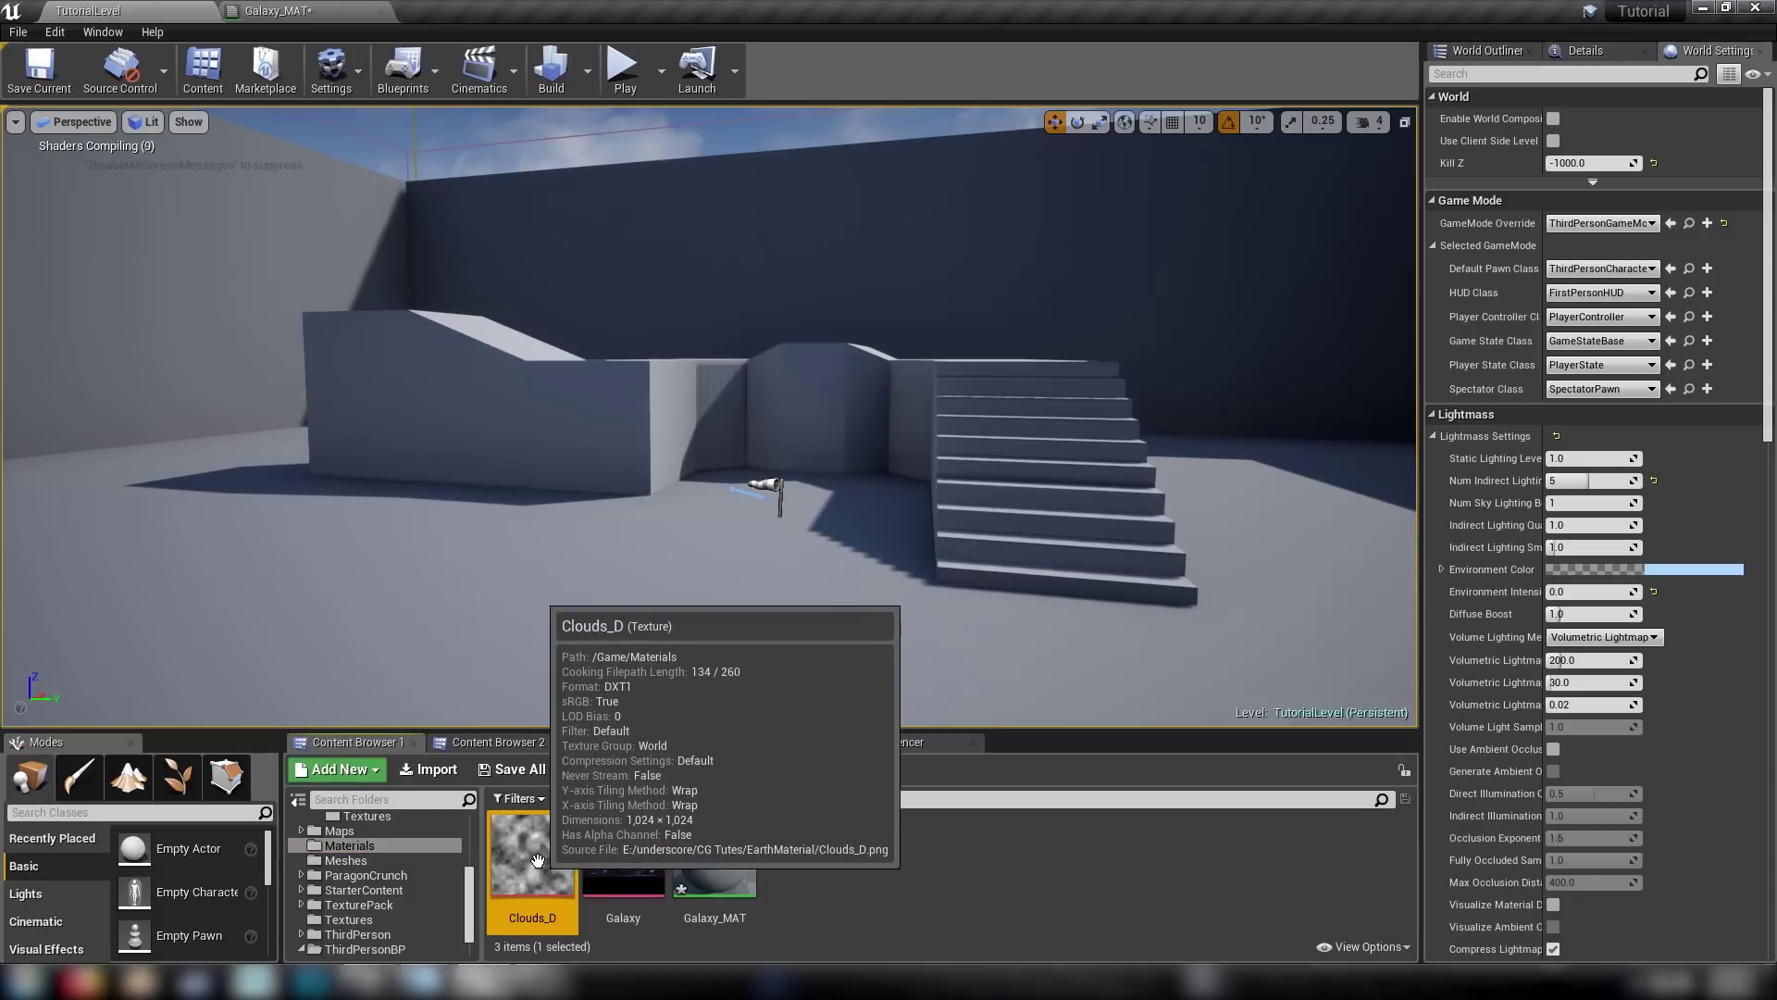
# Return to Galaxy_MAT and add a Texture Sample node using Clouds_D in the free area before Glow Color.
pyautogui.click(329, 12)
pyautogui.press('t')
pyautogui.click(654, 537)
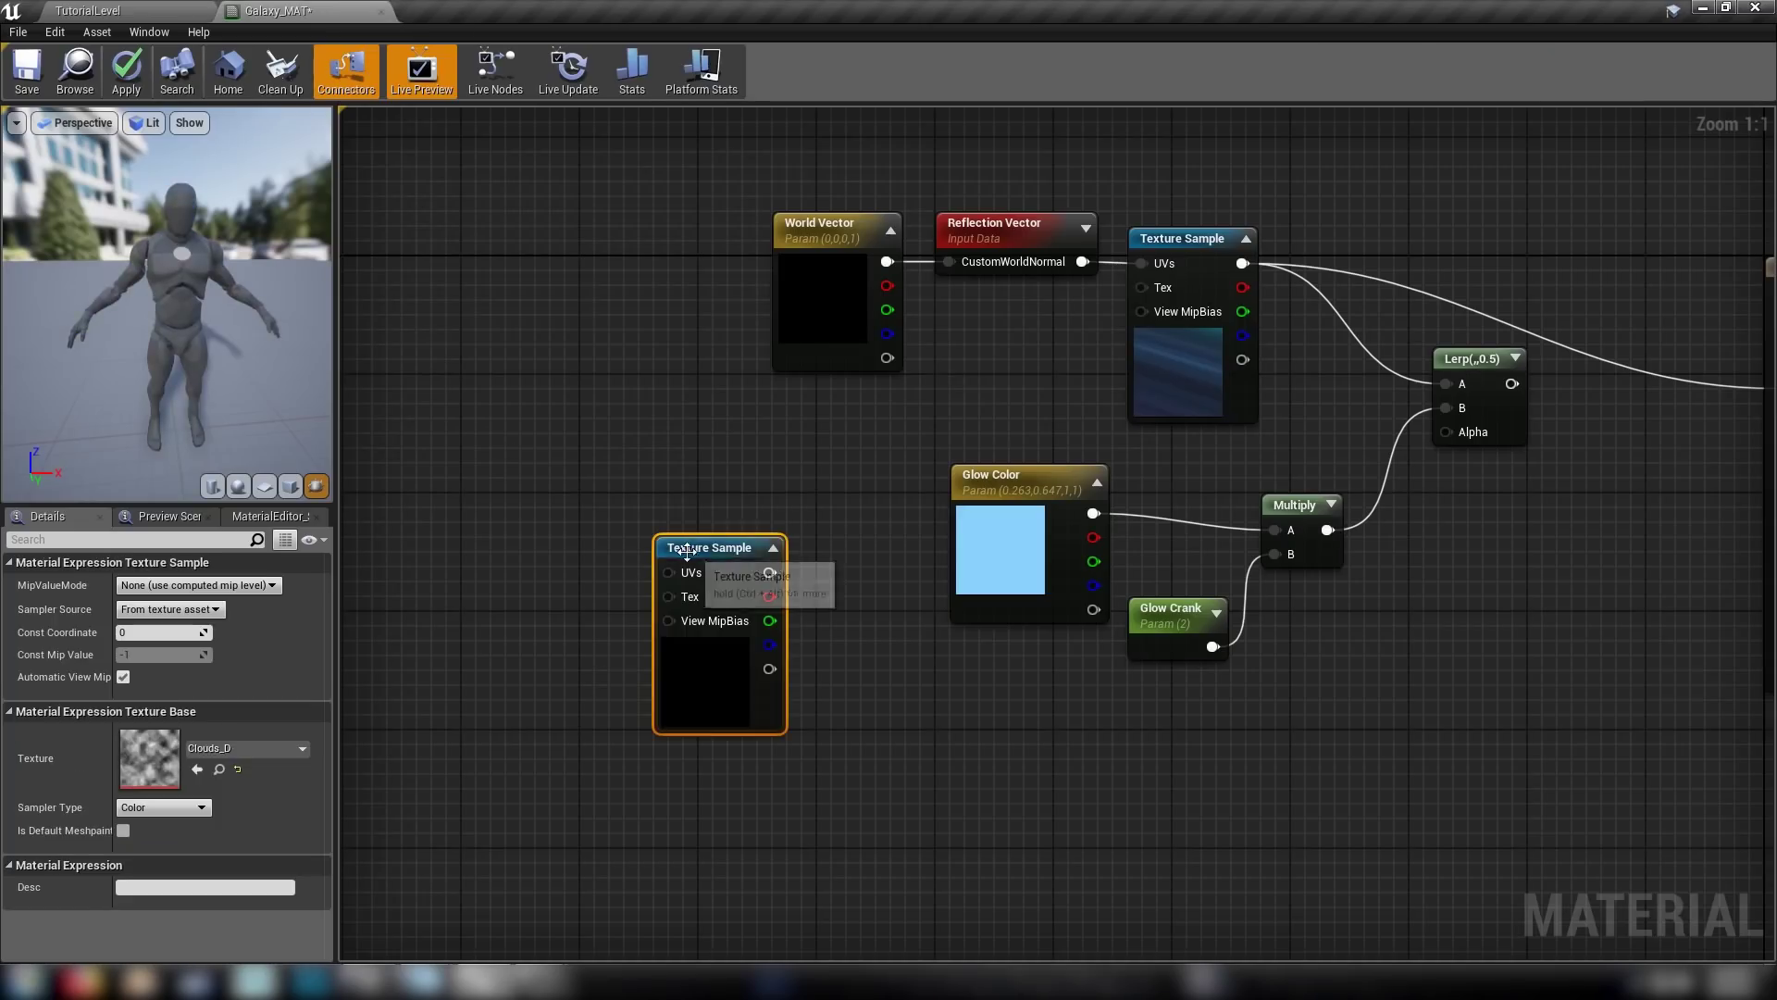
pyautogui.moveTo(714, 575); pyautogui.dragTo(651, 563)
pyautogui.click(679, 469)
# Add a TexCoord node and a Multiply node ahead of the Clouds_D Texture Sample.
pyautogui.moveTo(606, 465); pyautogui.dragTo(1011, 468, button='right')
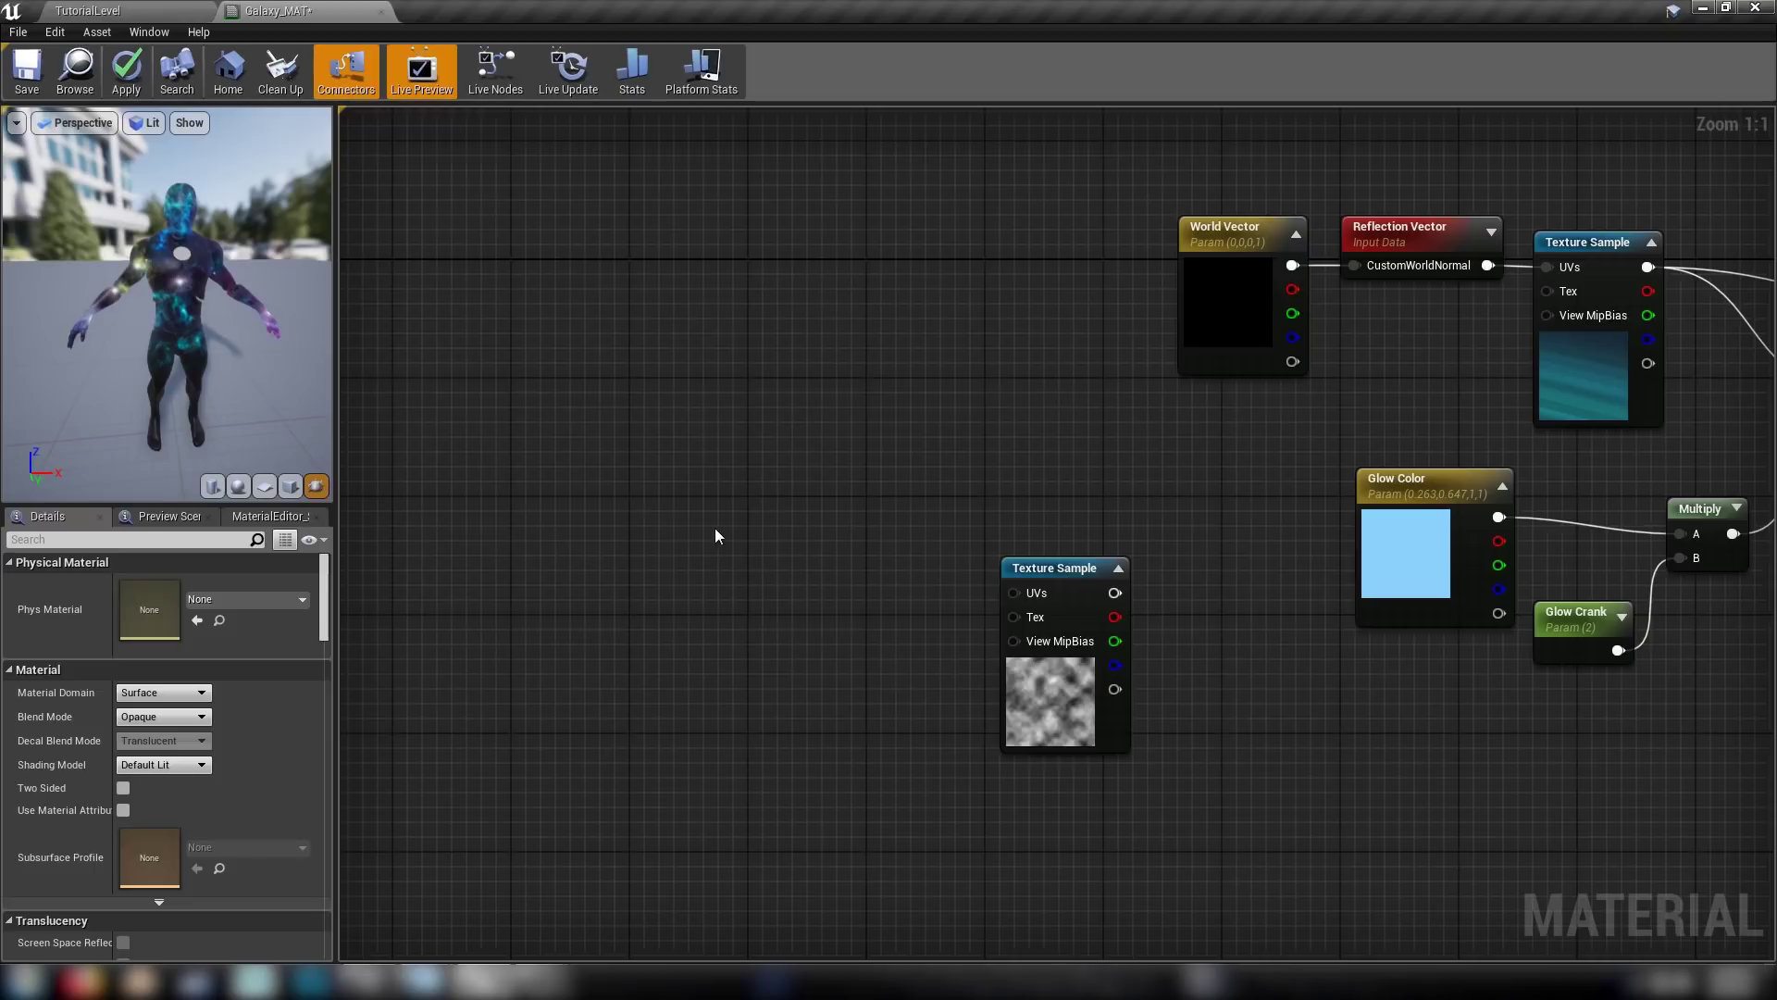
pyautogui.press('u')
pyautogui.click(652, 446)
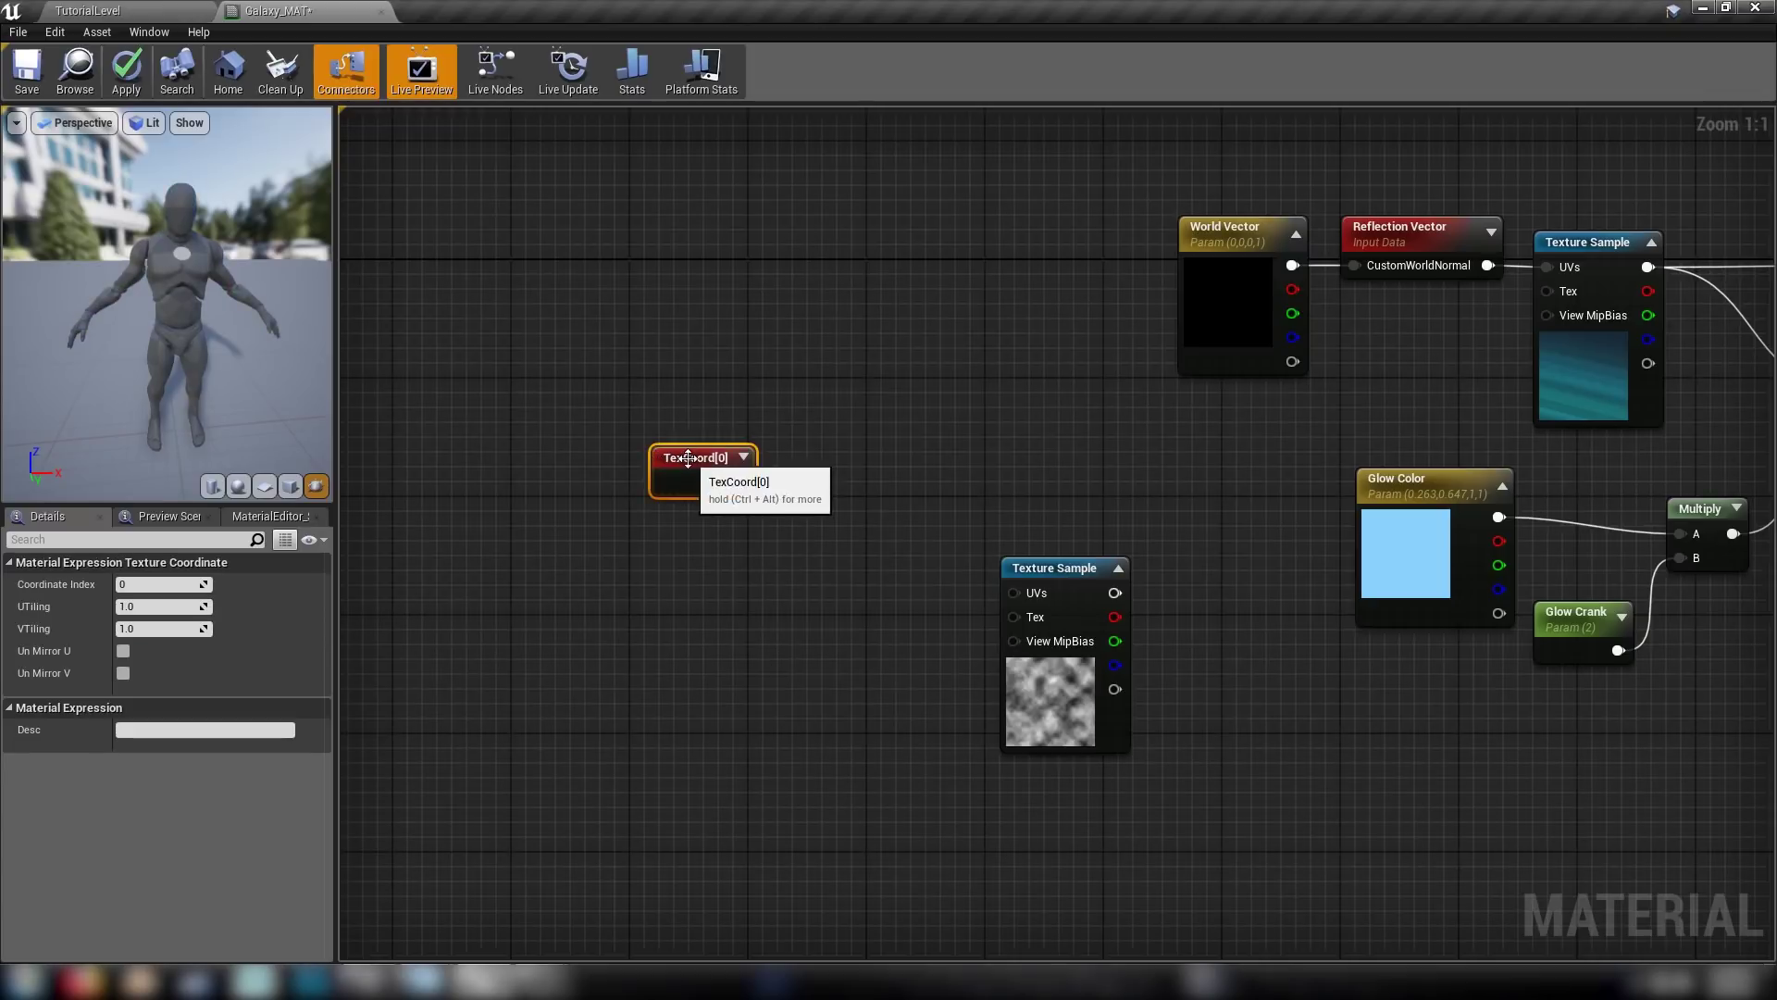
pyautogui.click(829, 449)
pyautogui.press('m')
pyautogui.click(826, 443)
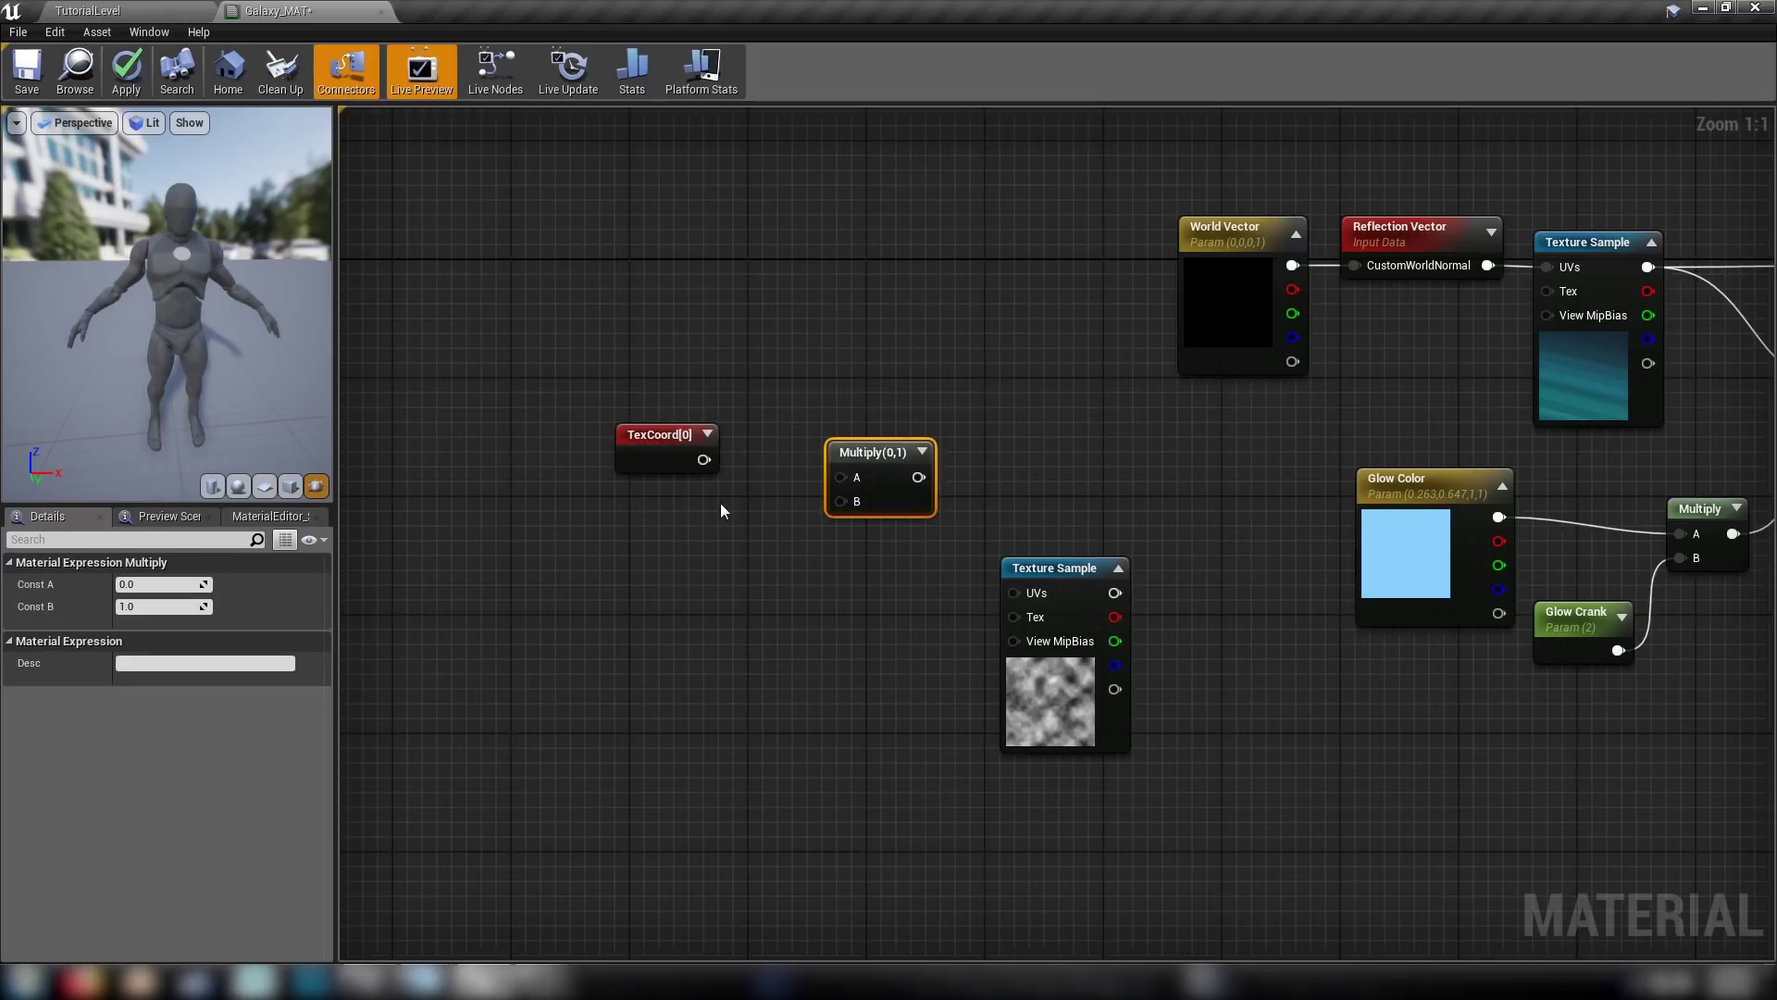
# Add a scalar parameter named Cloud UV below the TexCoord node and set its default value to 1.
pyautogui.click(713, 509)
pyautogui.press('s')
pyautogui.click(709, 501)
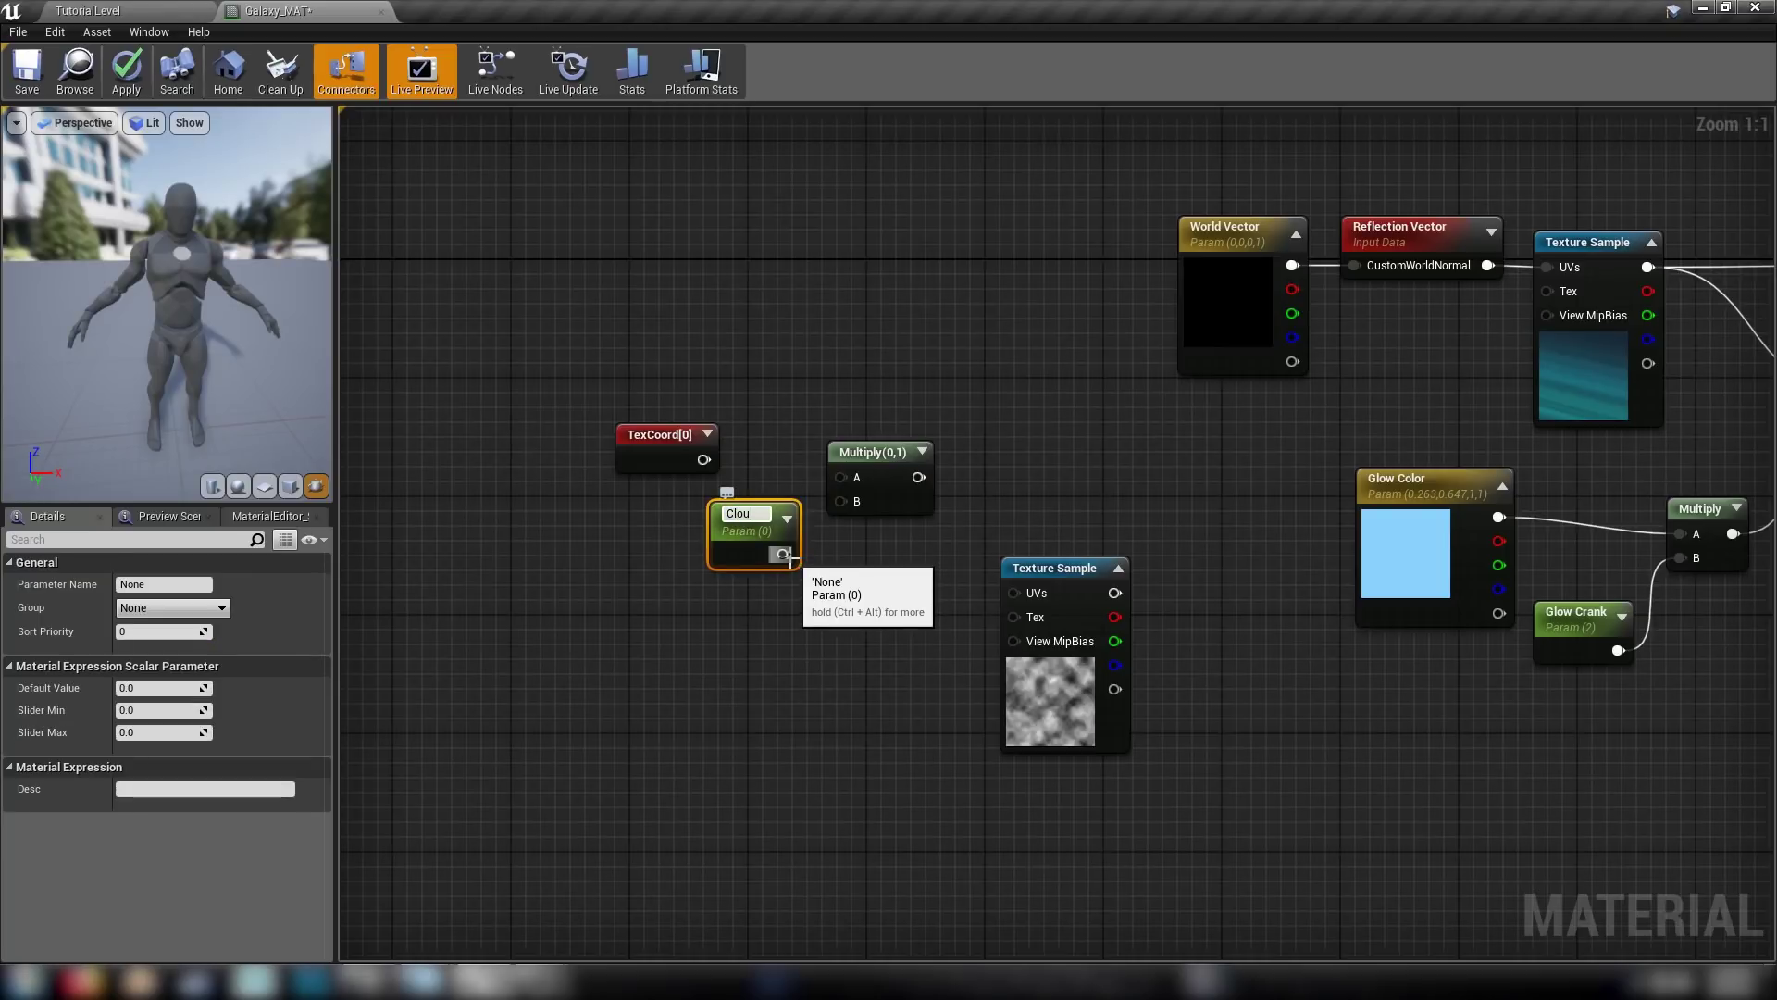
pyautogui.write('Cloud UV')
pyautogui.press('Return')
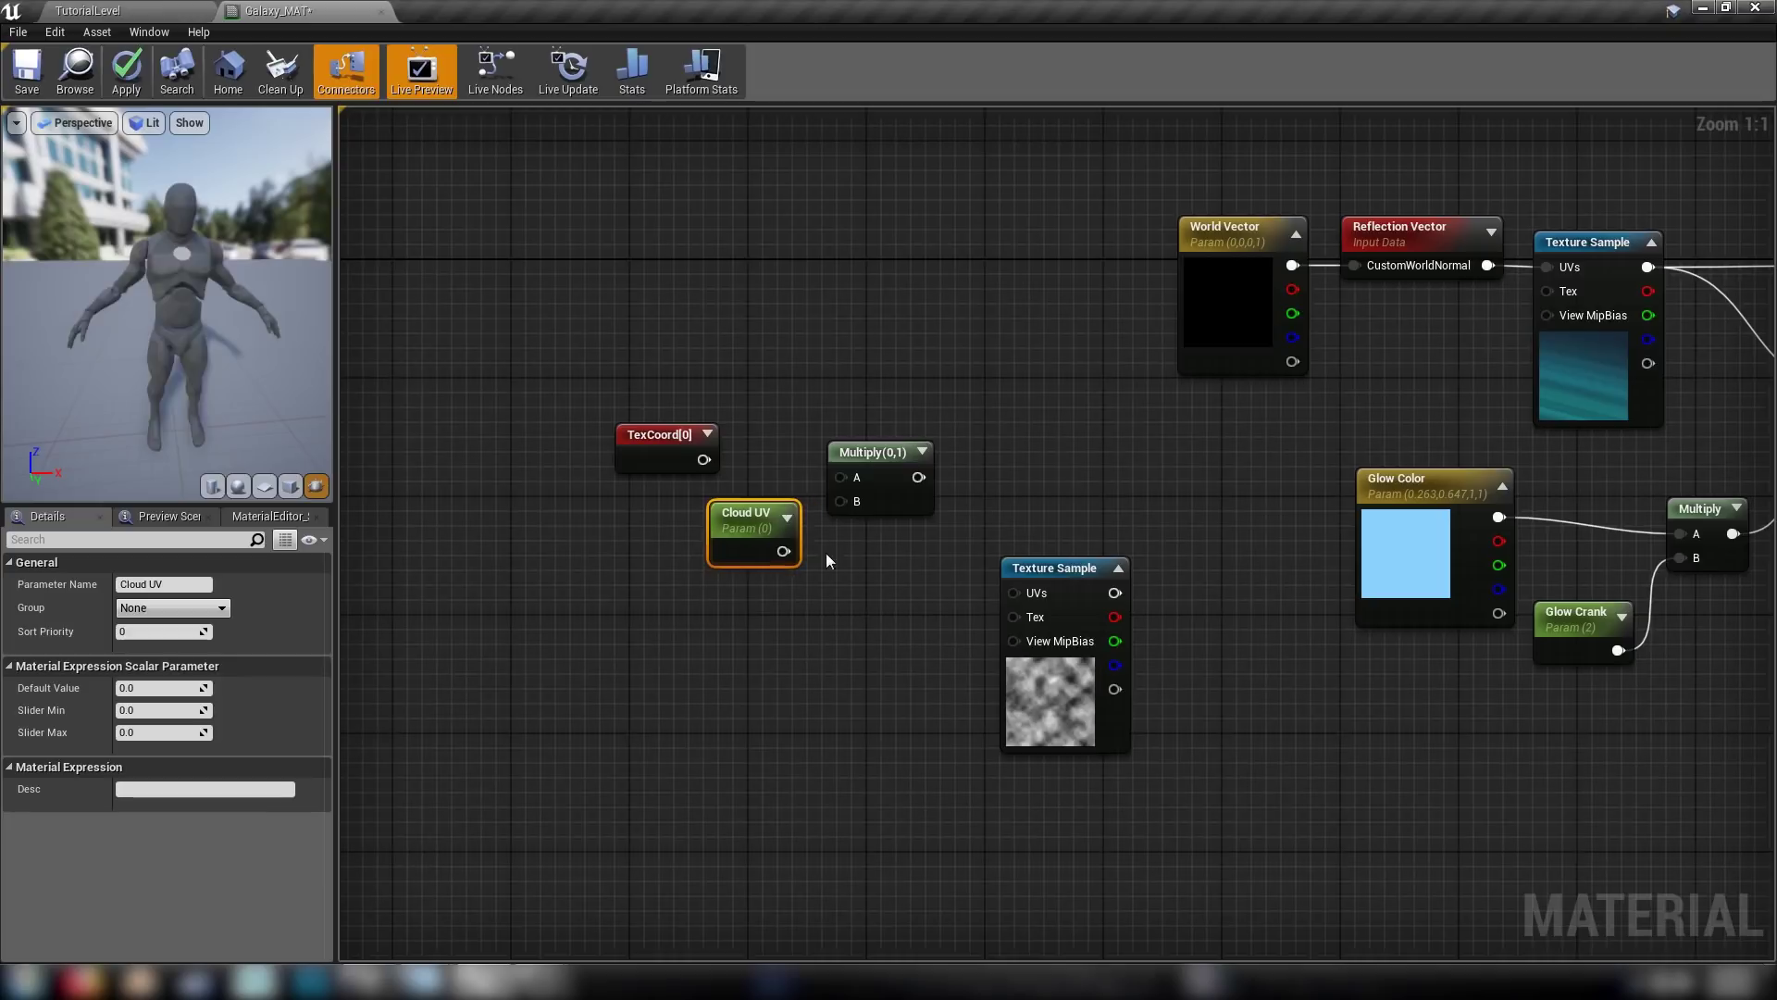
pyautogui.moveTo(727, 543); pyautogui.dragTo(693, 554)
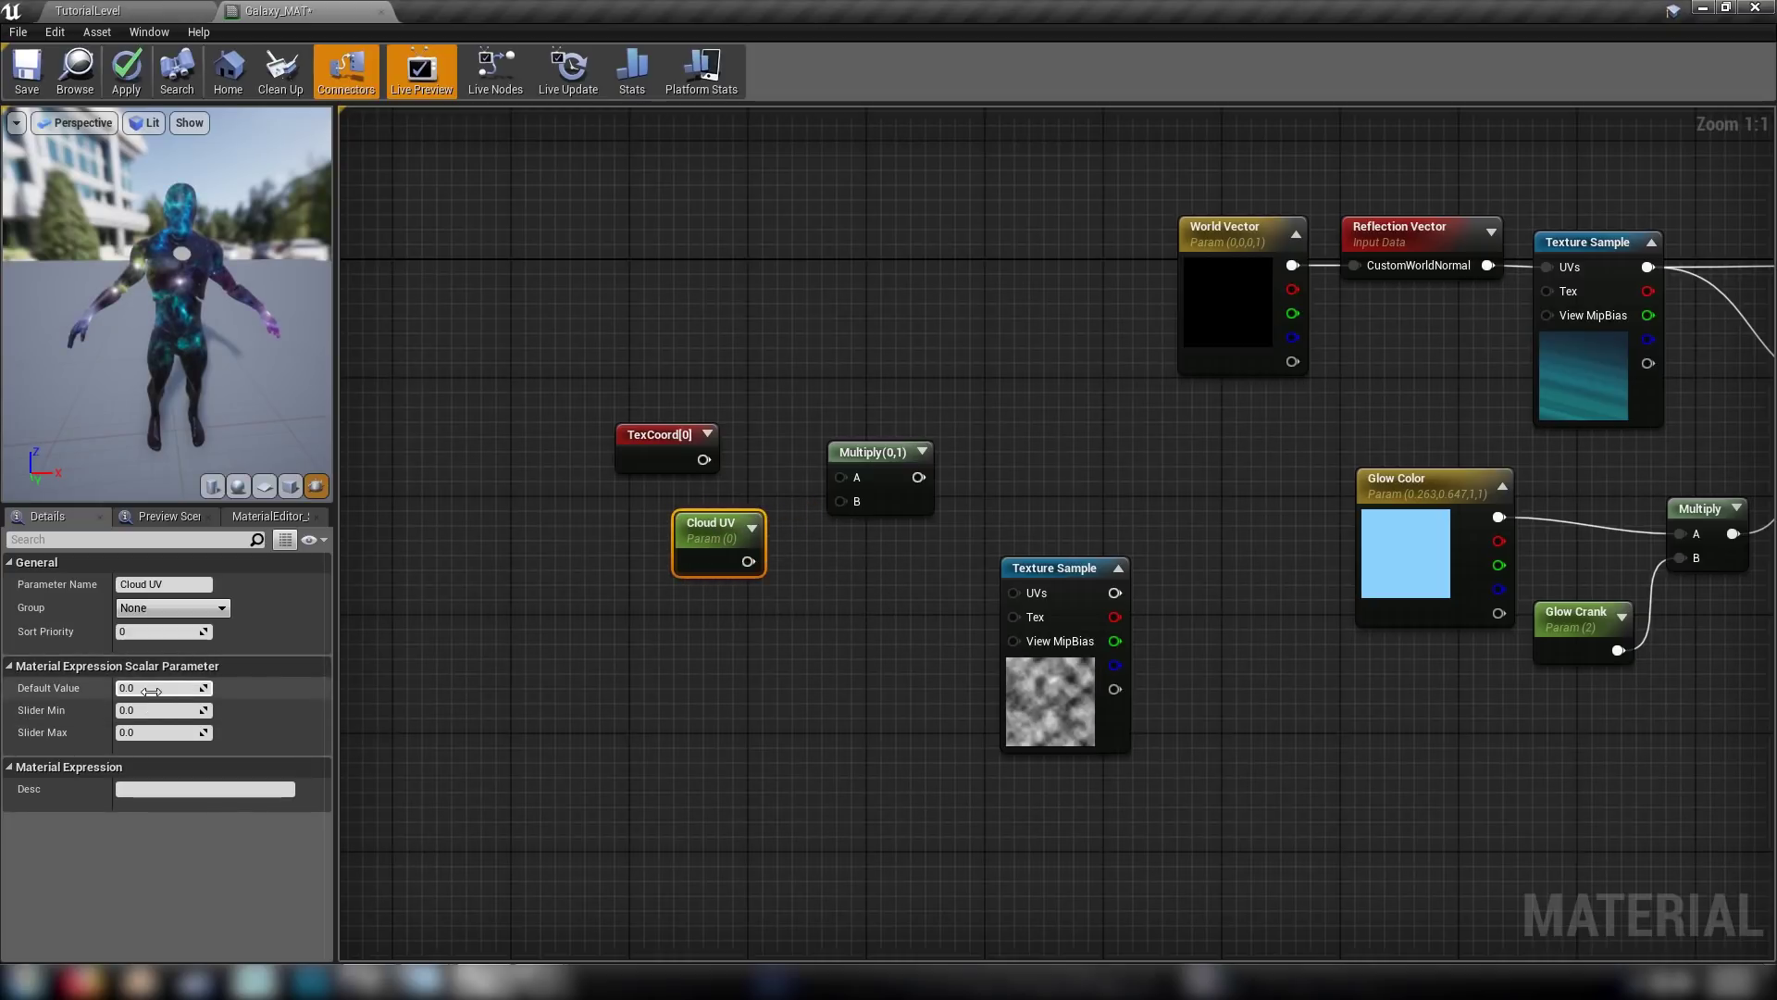
pyautogui.write('1')
pyautogui.press('Return')
# Connect TexCoord to the new Multiply node's A input and Cloud UV to its B input, and arrange the three nodes closer together.
pyautogui.moveTo(748, 561); pyautogui.dragTo(839, 501)
pyautogui.moveTo(702, 463); pyautogui.dragTo(703, 463)
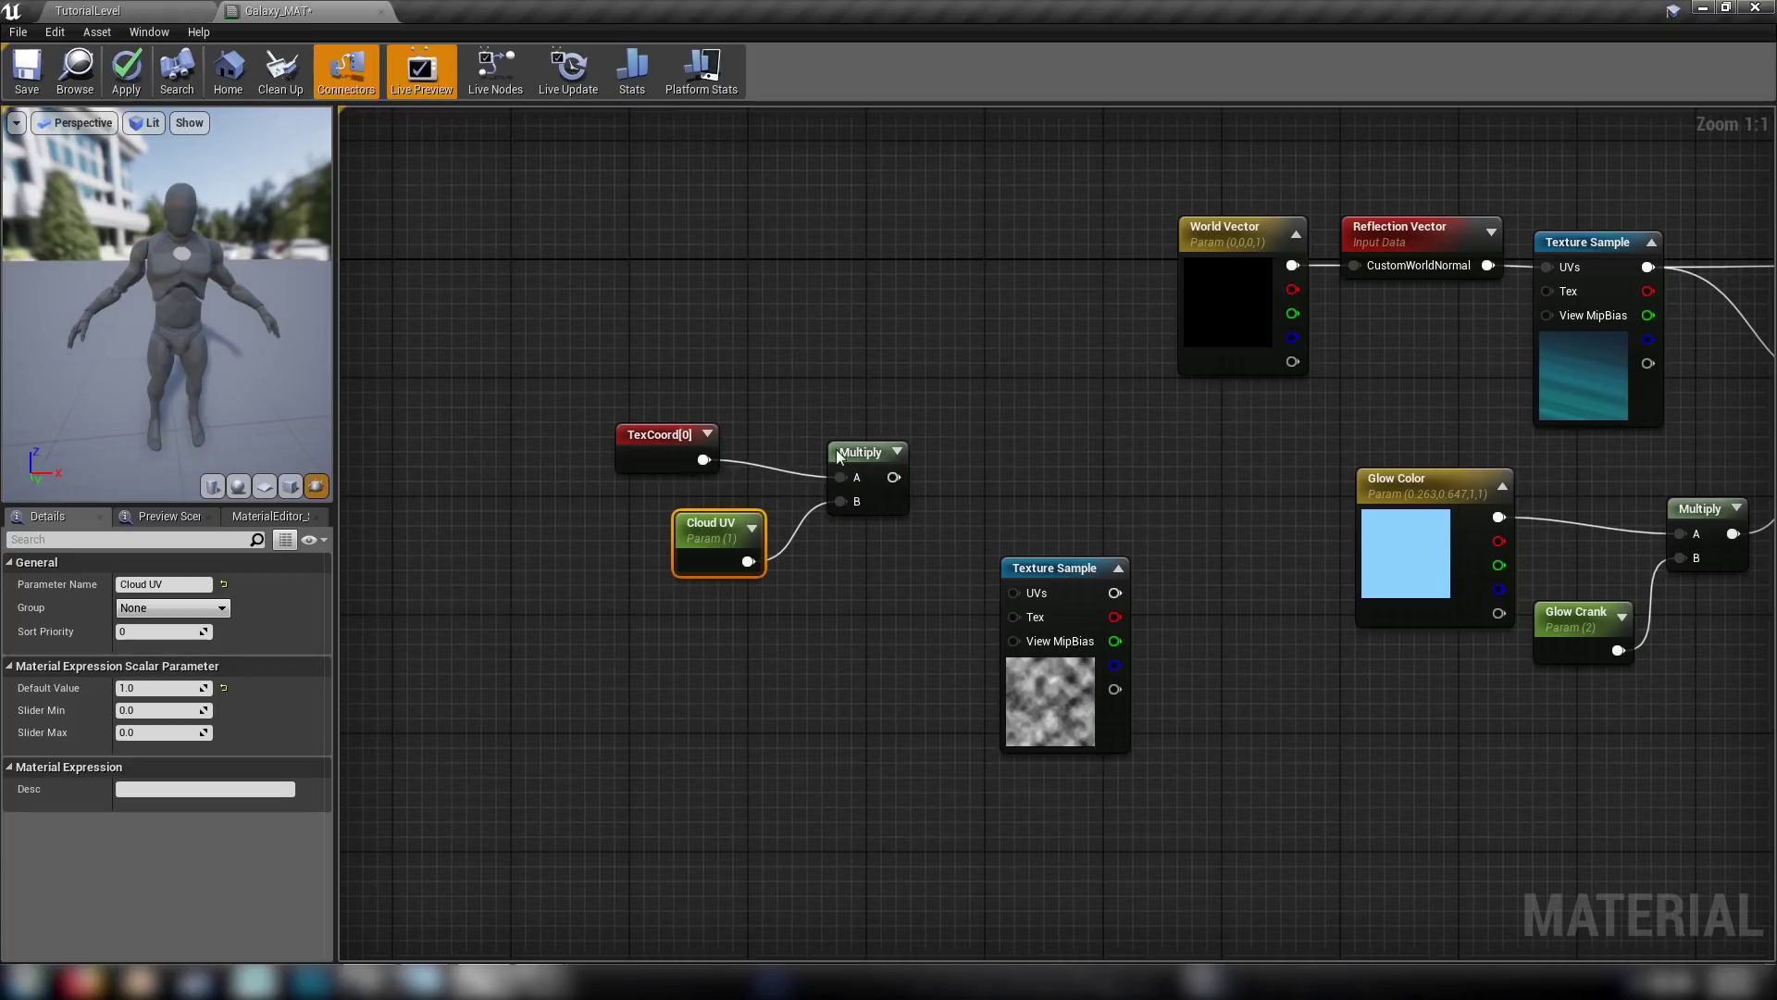
pyautogui.moveTo(859, 452); pyautogui.dragTo(806, 464)
pyautogui.moveTo(652, 441); pyautogui.dragTo(682, 440)
pyautogui.click(770, 444)
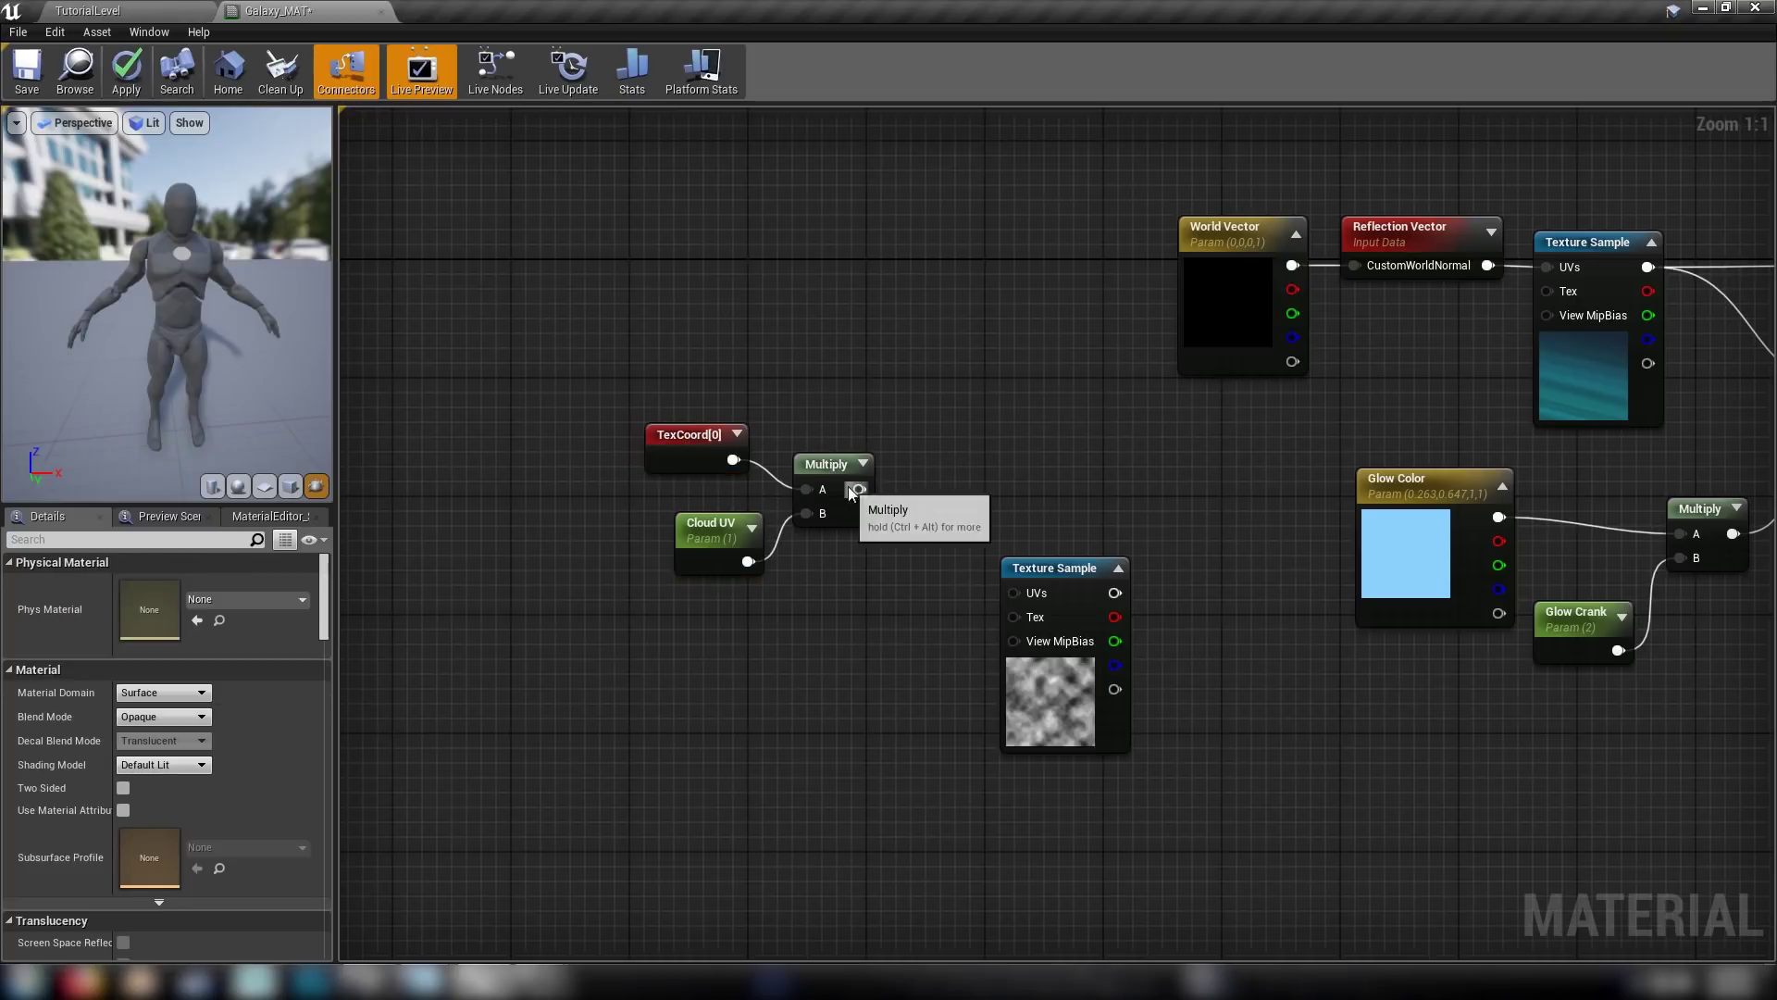
# Add a Panner node with its Coordinate fed by the Multiply output, and move the UV nodes farther from the clouds Texture Sample.
pyautogui.moveTo(857, 490); pyautogui.dragTo(908, 491)
pyautogui.write('pan')
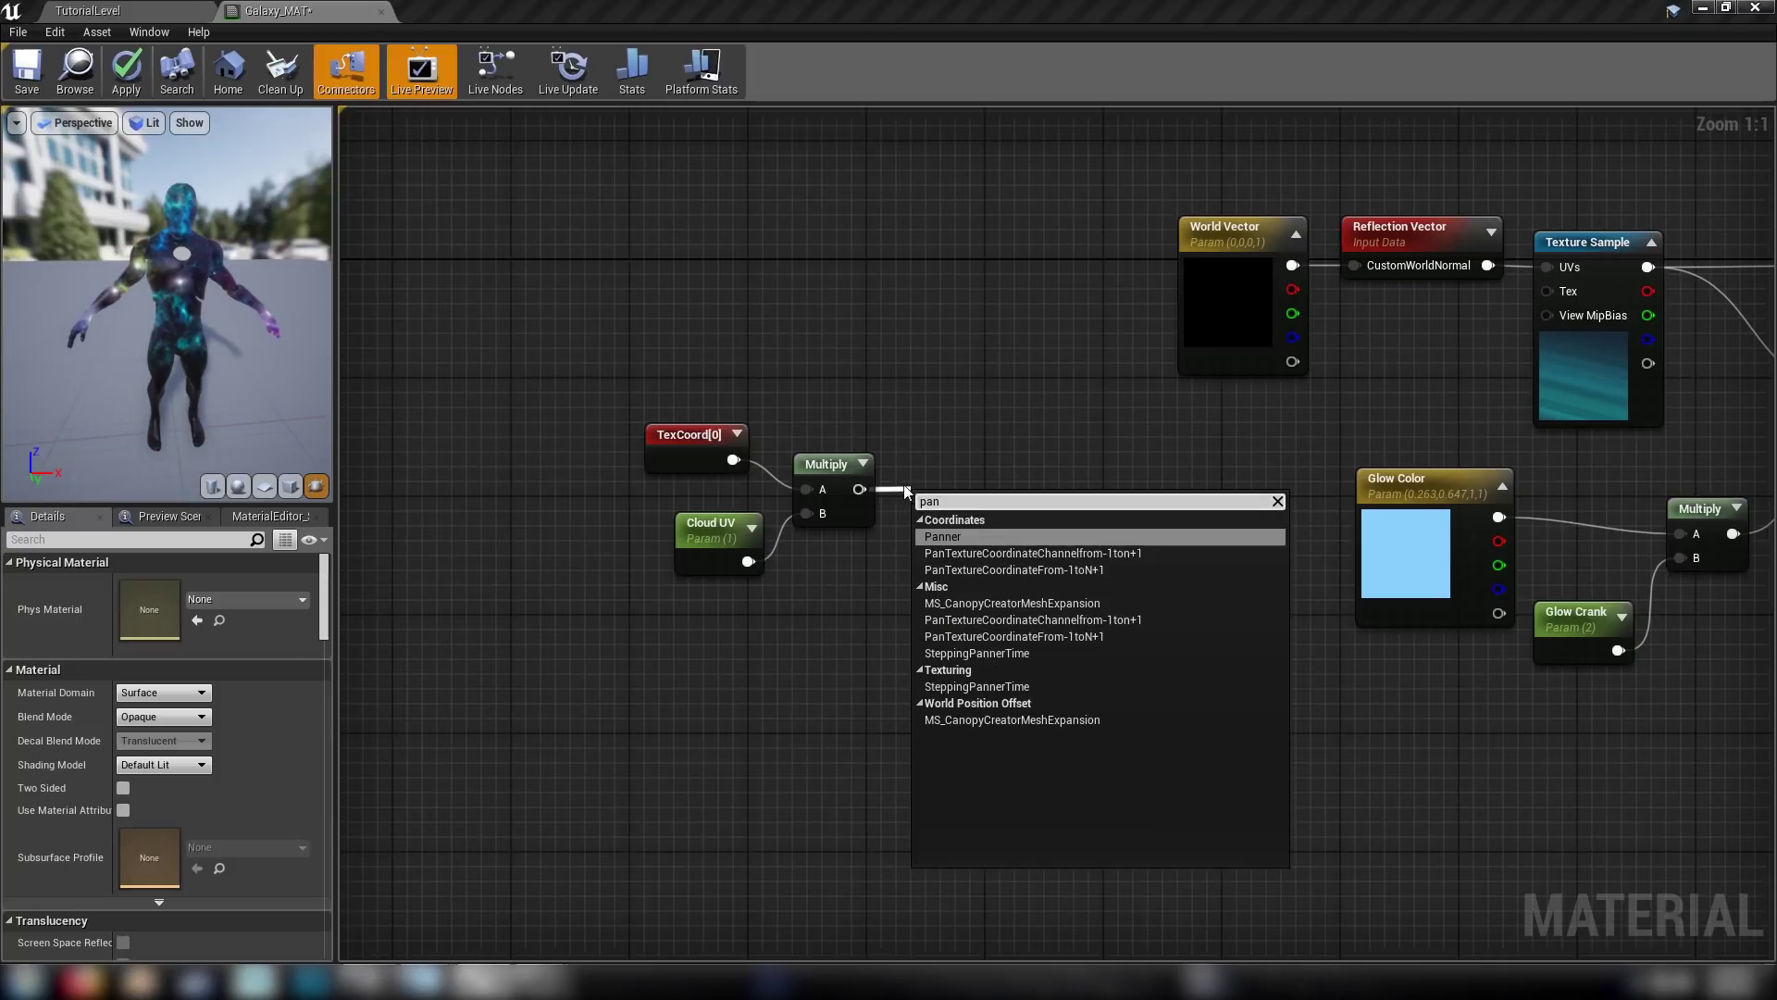
pyautogui.press('Return')
pyautogui.moveTo(653, 385); pyautogui.dragTo(819, 503)
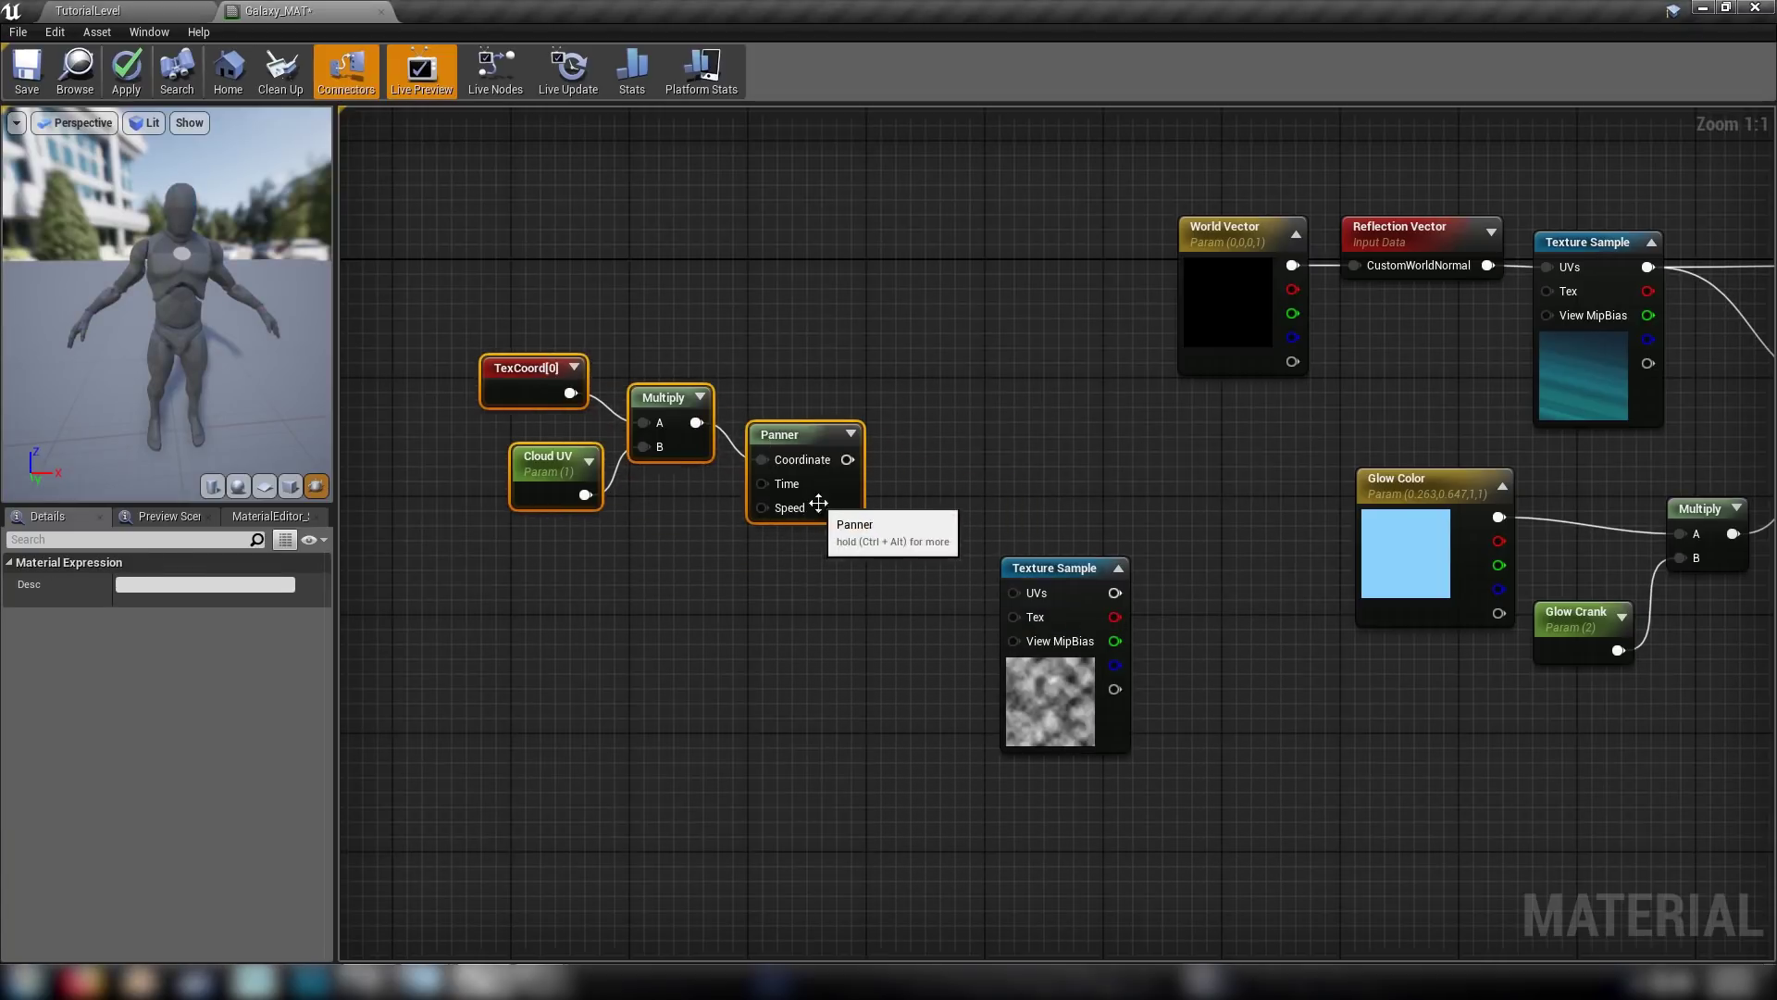
# Add a scalar parameter named Cloud Speed below the Cloud UV node and set its default value to 0.25.
pyautogui.click(600, 603)
pyautogui.click(598, 596)
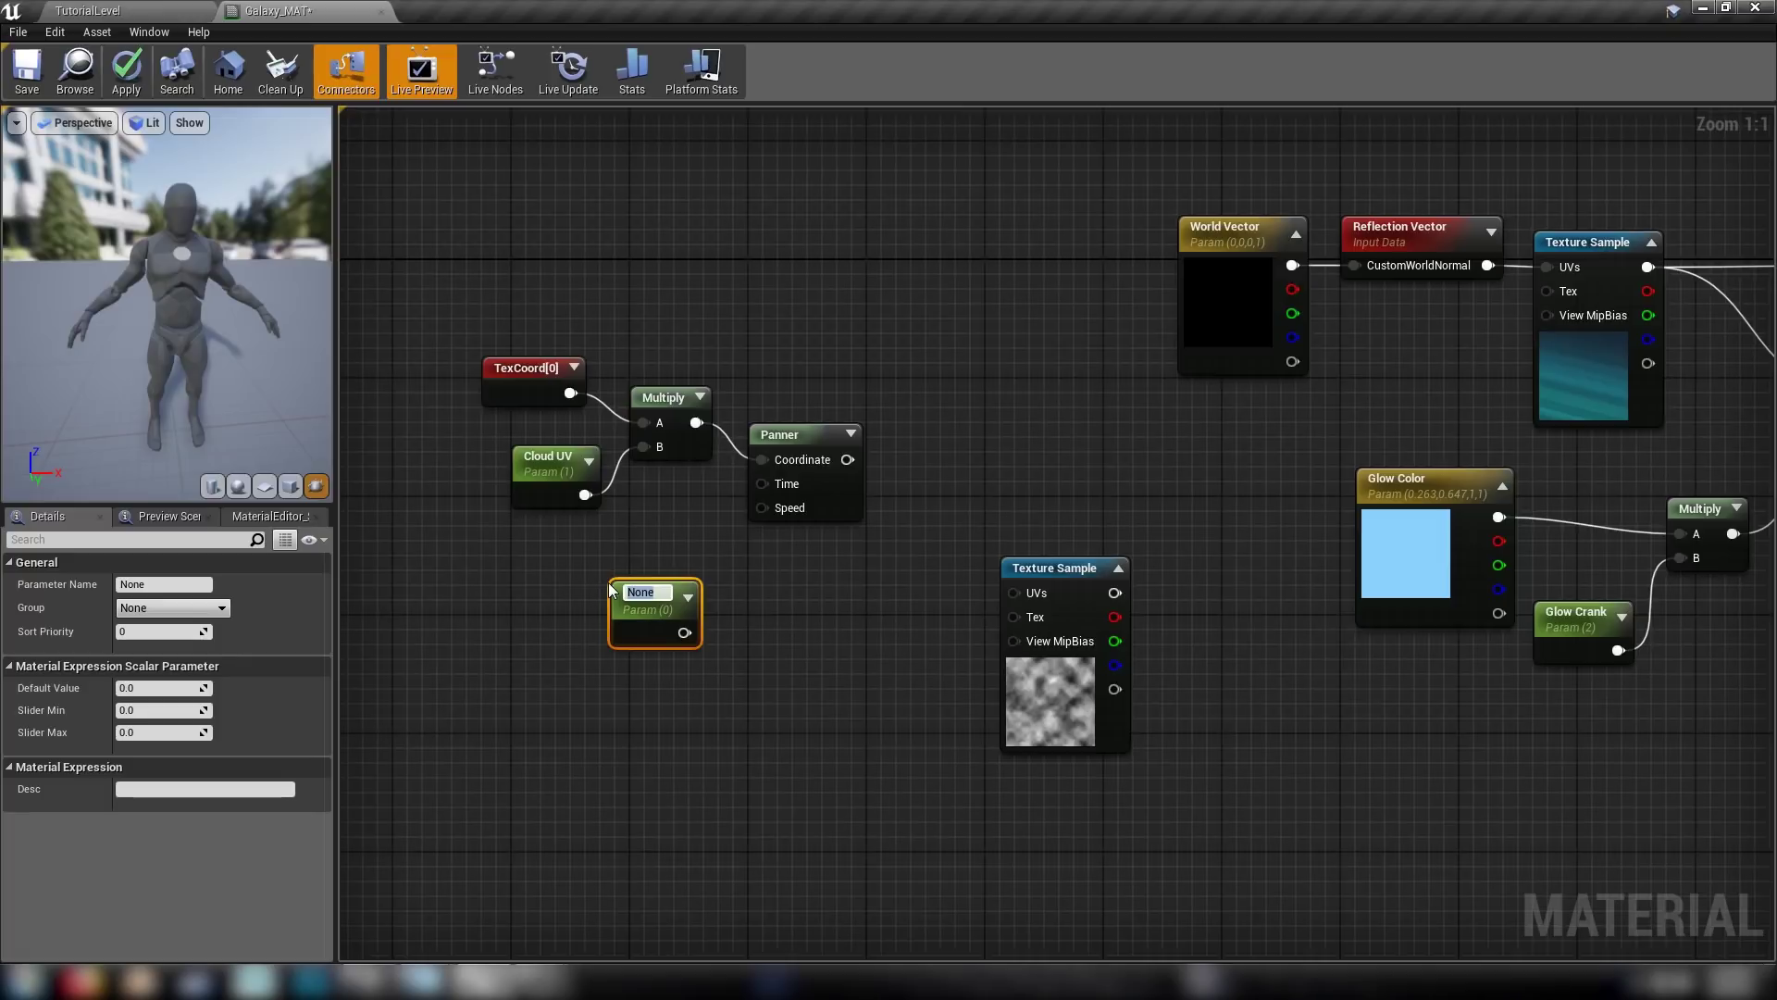
pyautogui.write('SClou')
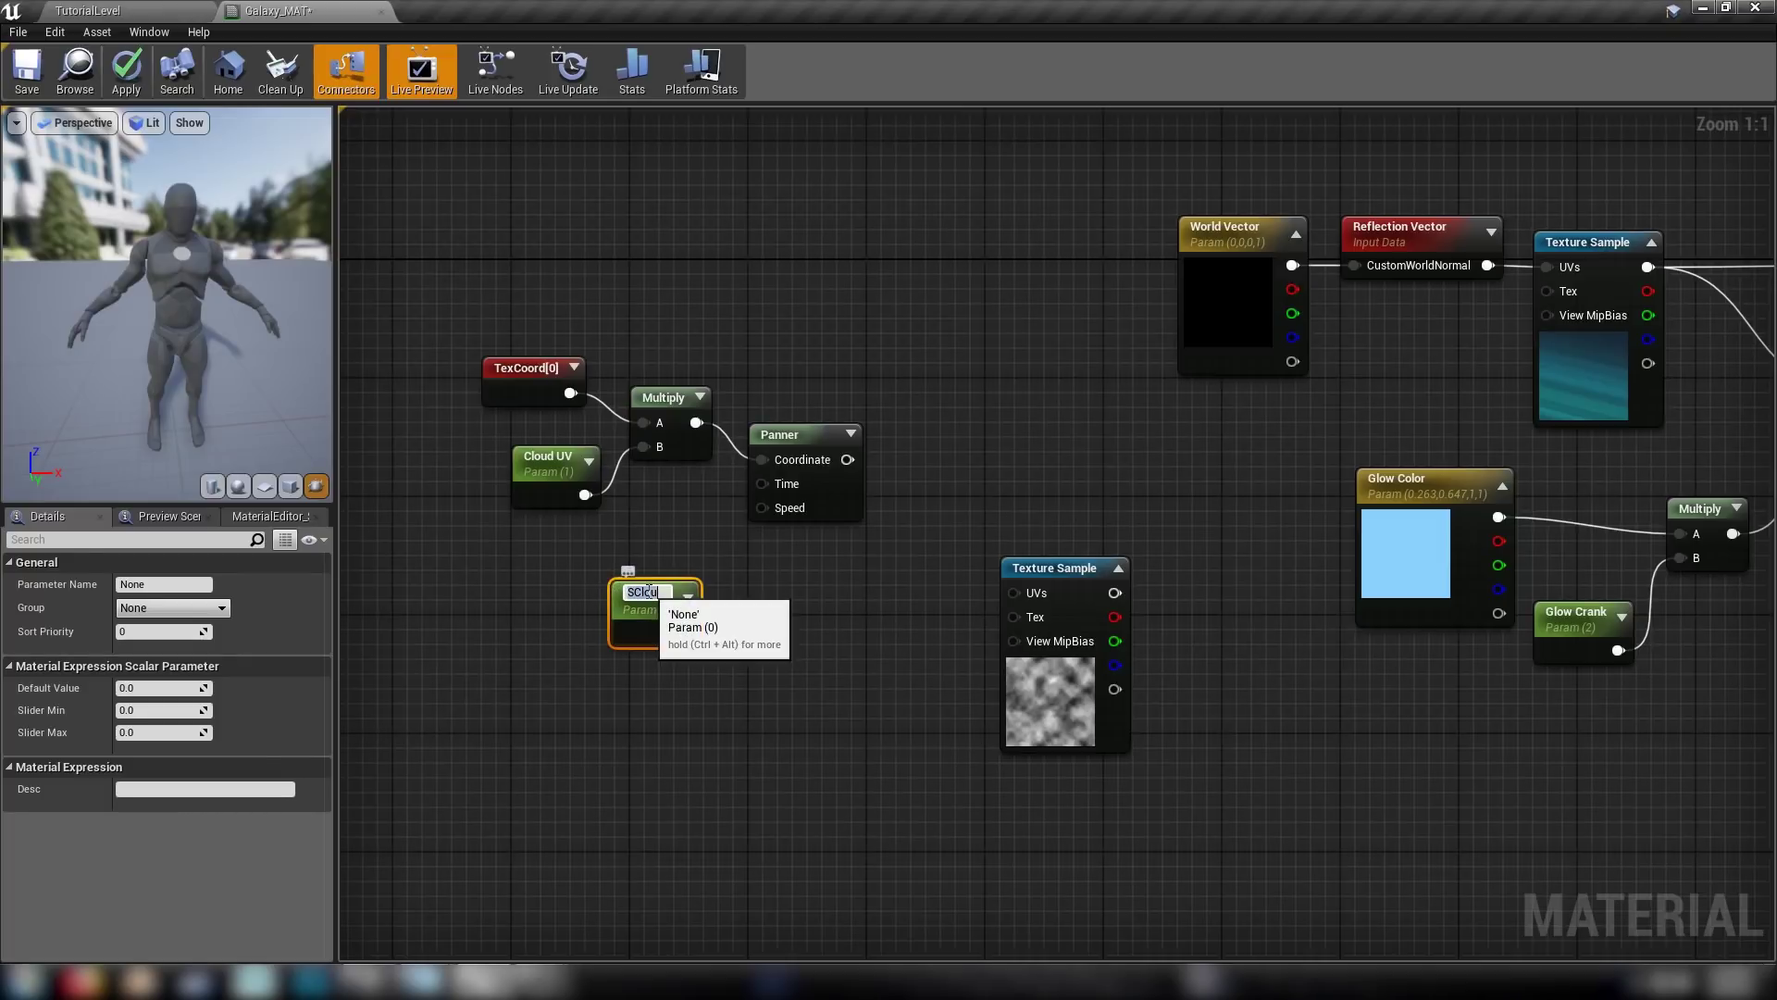
pyautogui.write('d Speed')
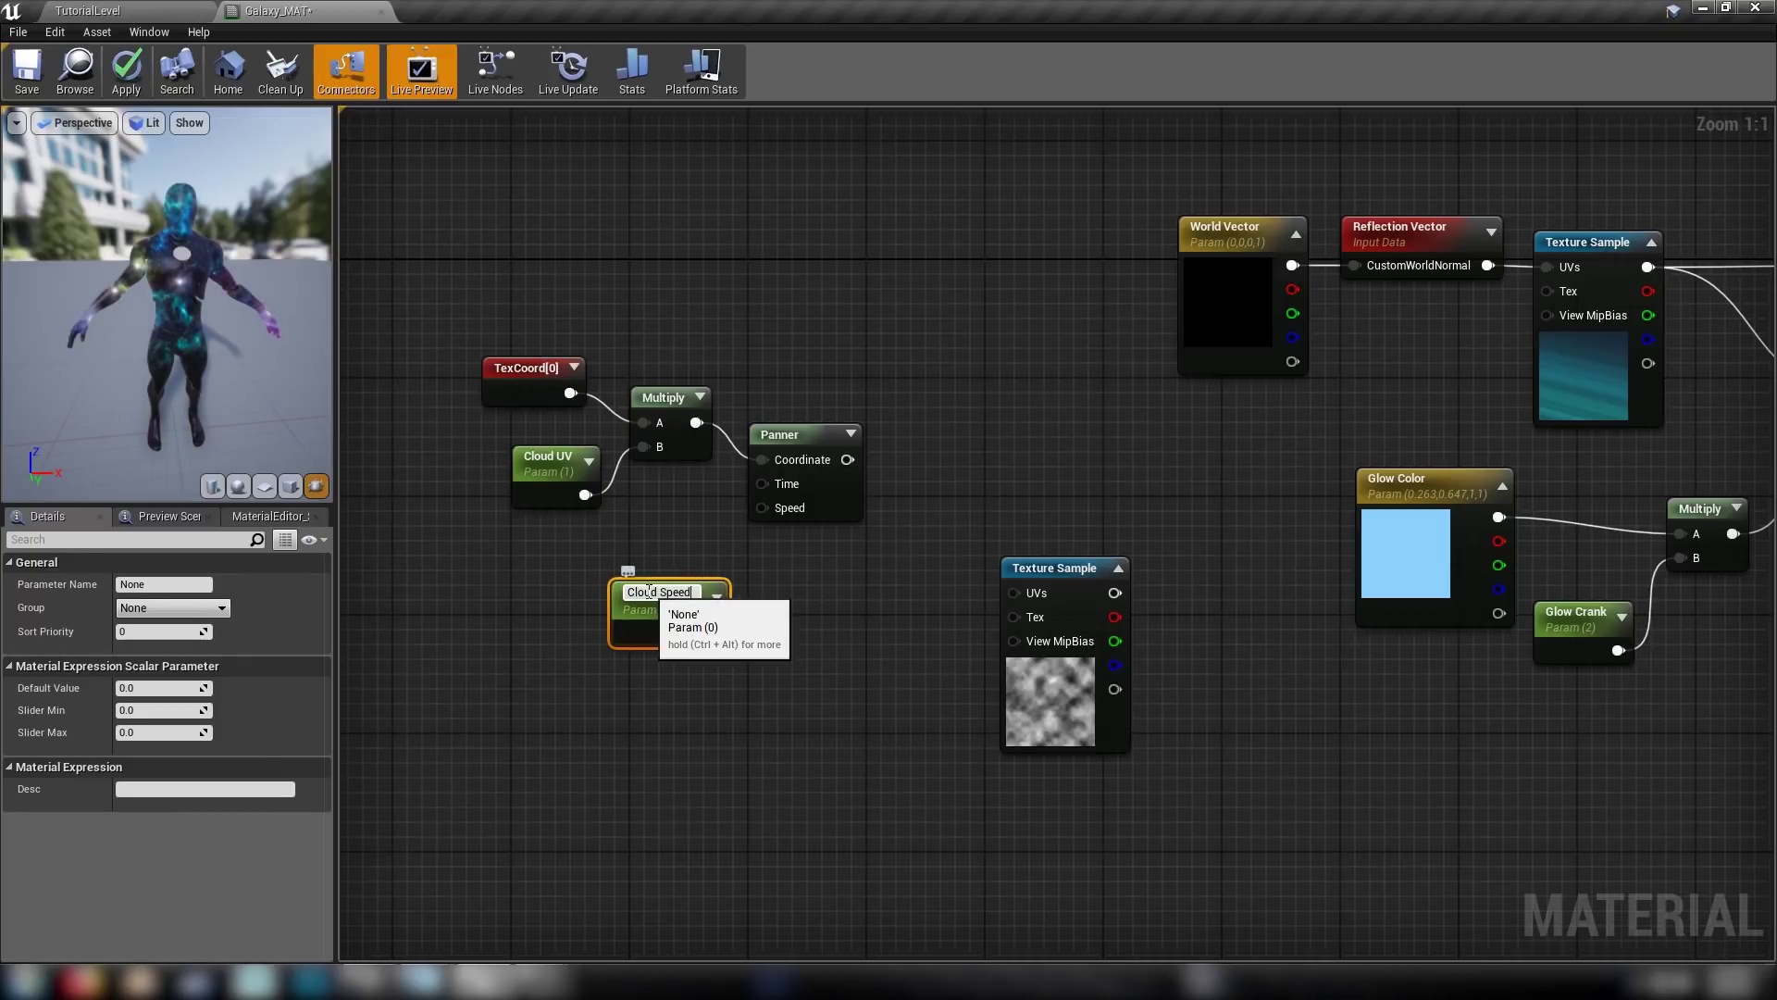
pyautogui.press('Return')
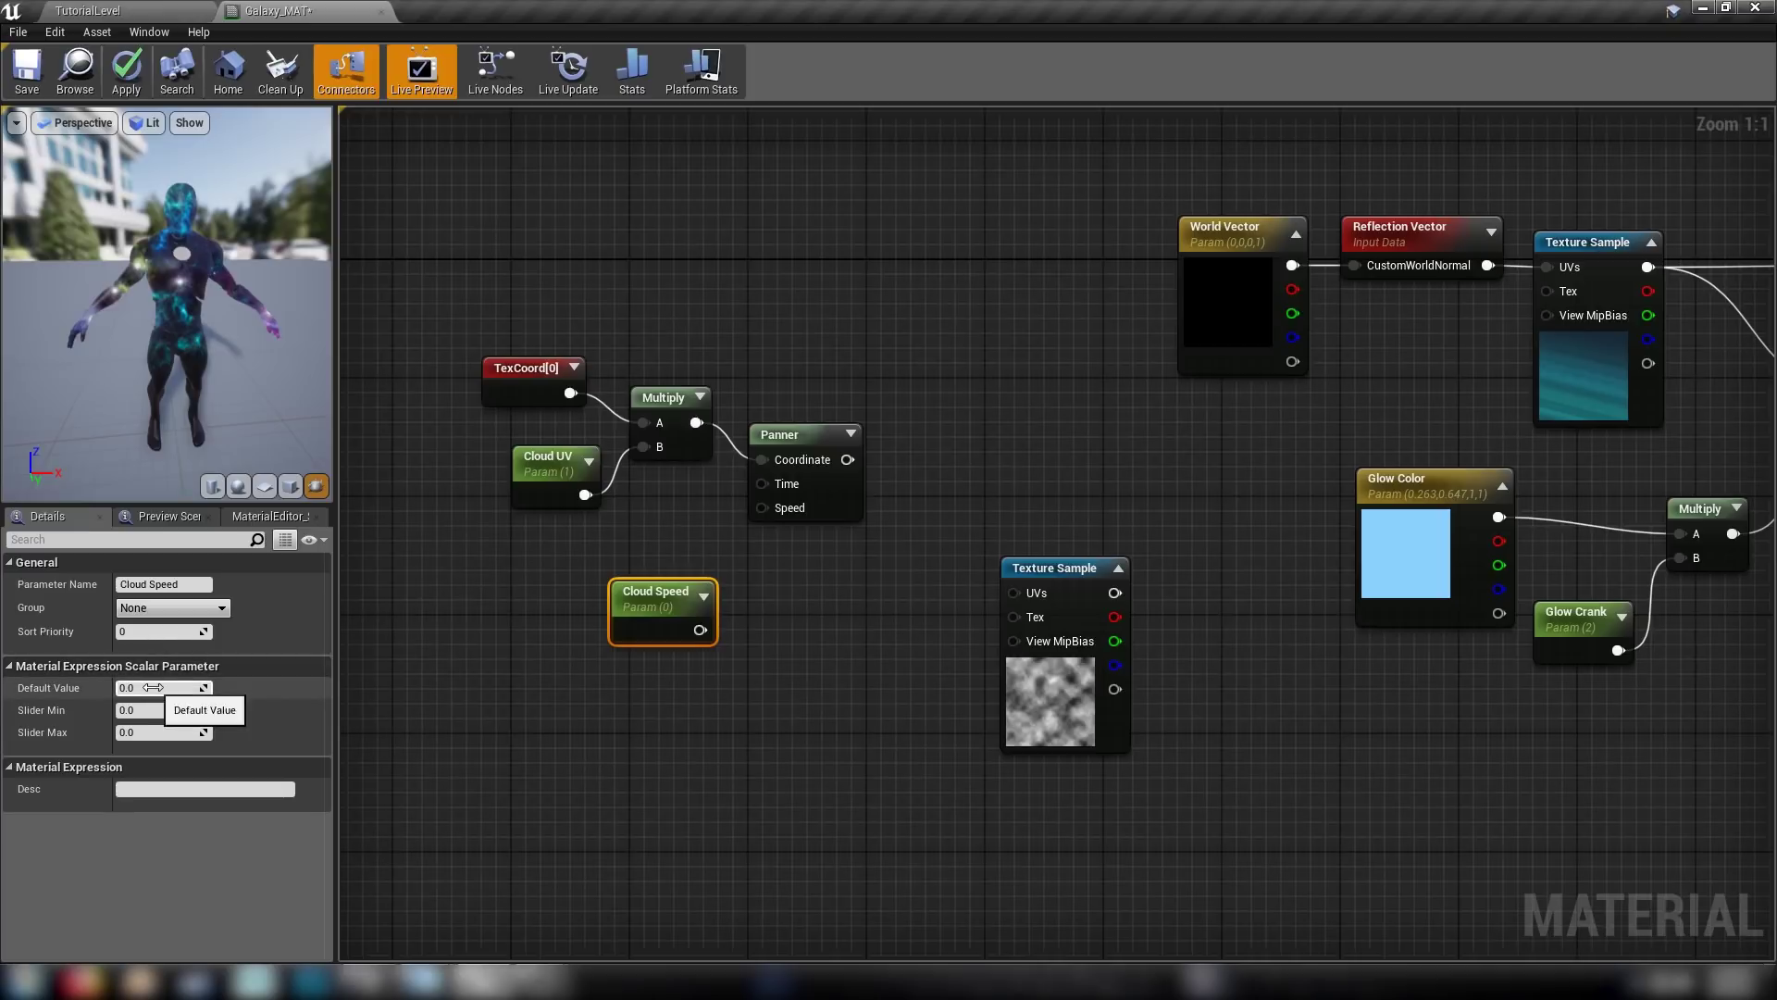
pyautogui.write('0.')
pyautogui.press('Return')
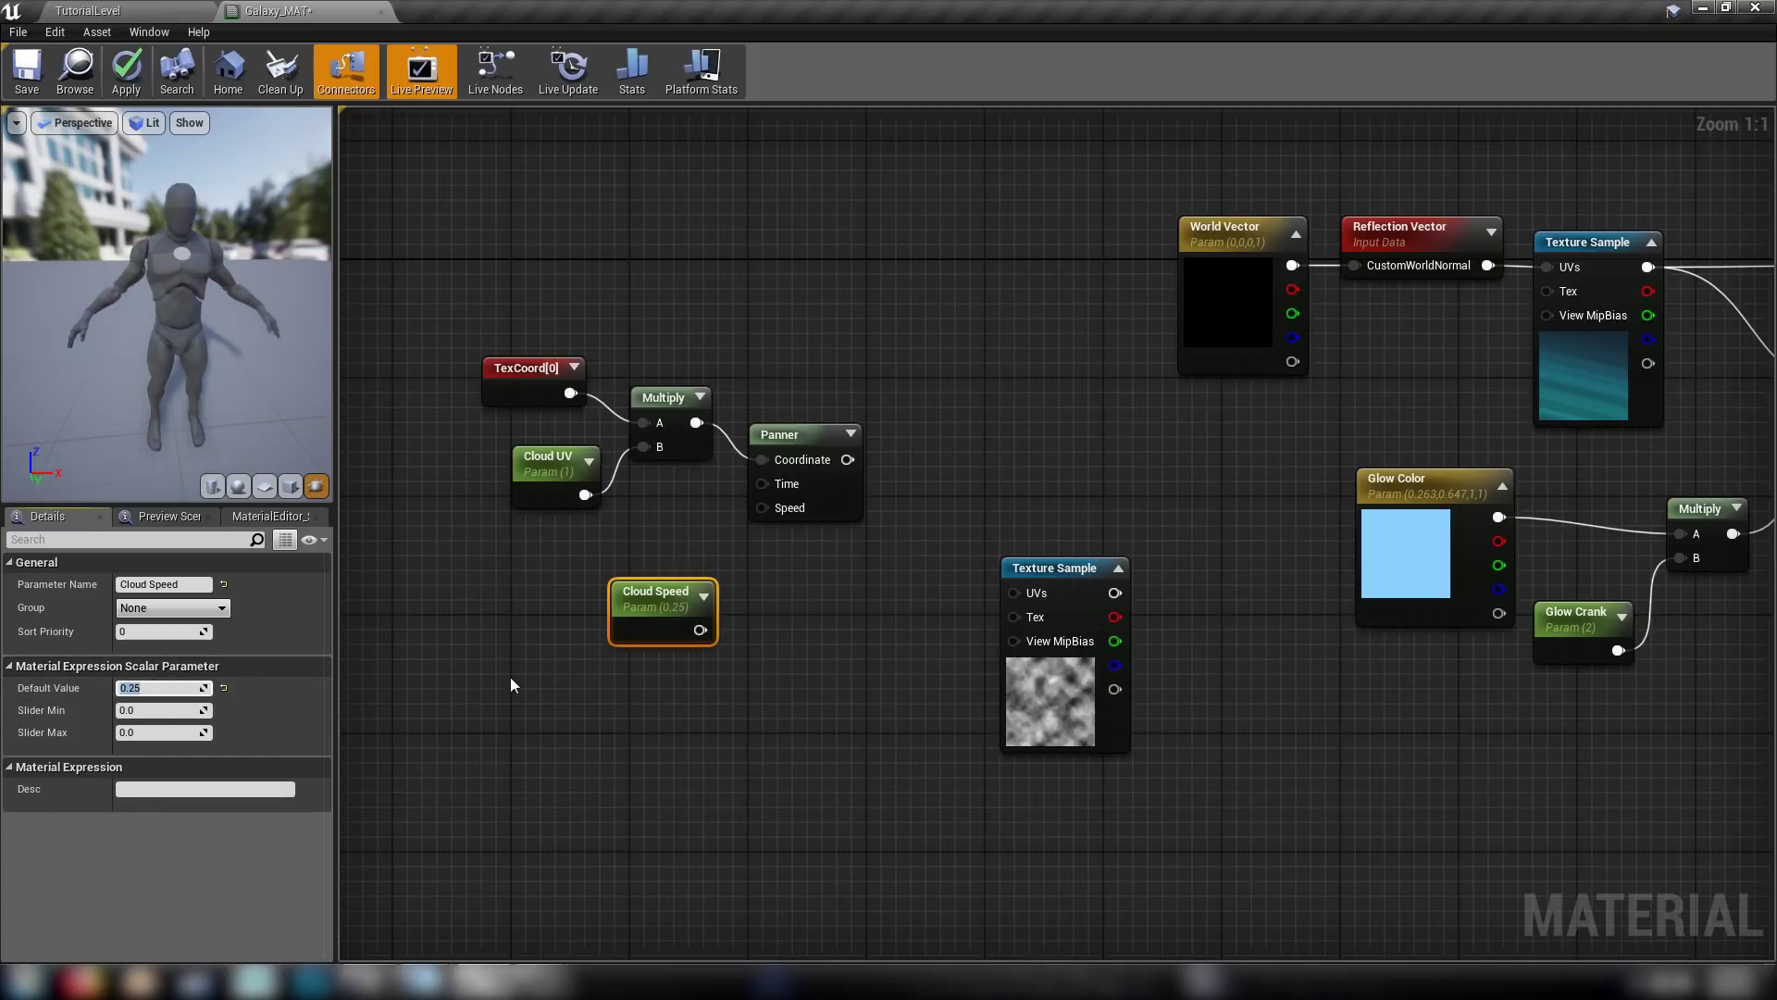
# Connect Cloud Speed to the Panner's Speed and the Panner's output to the clouds Texture Sample's UVs, and tidy the node layout.
pyautogui.moveTo(648, 597); pyautogui.dragTo(762, 507)
pyautogui.moveTo(847, 459); pyautogui.dragTo(967, 449)
pyautogui.moveTo(525, 300); pyautogui.dragTo(854, 718)
pyautogui.click(1194, 700)
pyautogui.moveTo(1220, 695); pyautogui.dragTo(1101, 555, button='right')
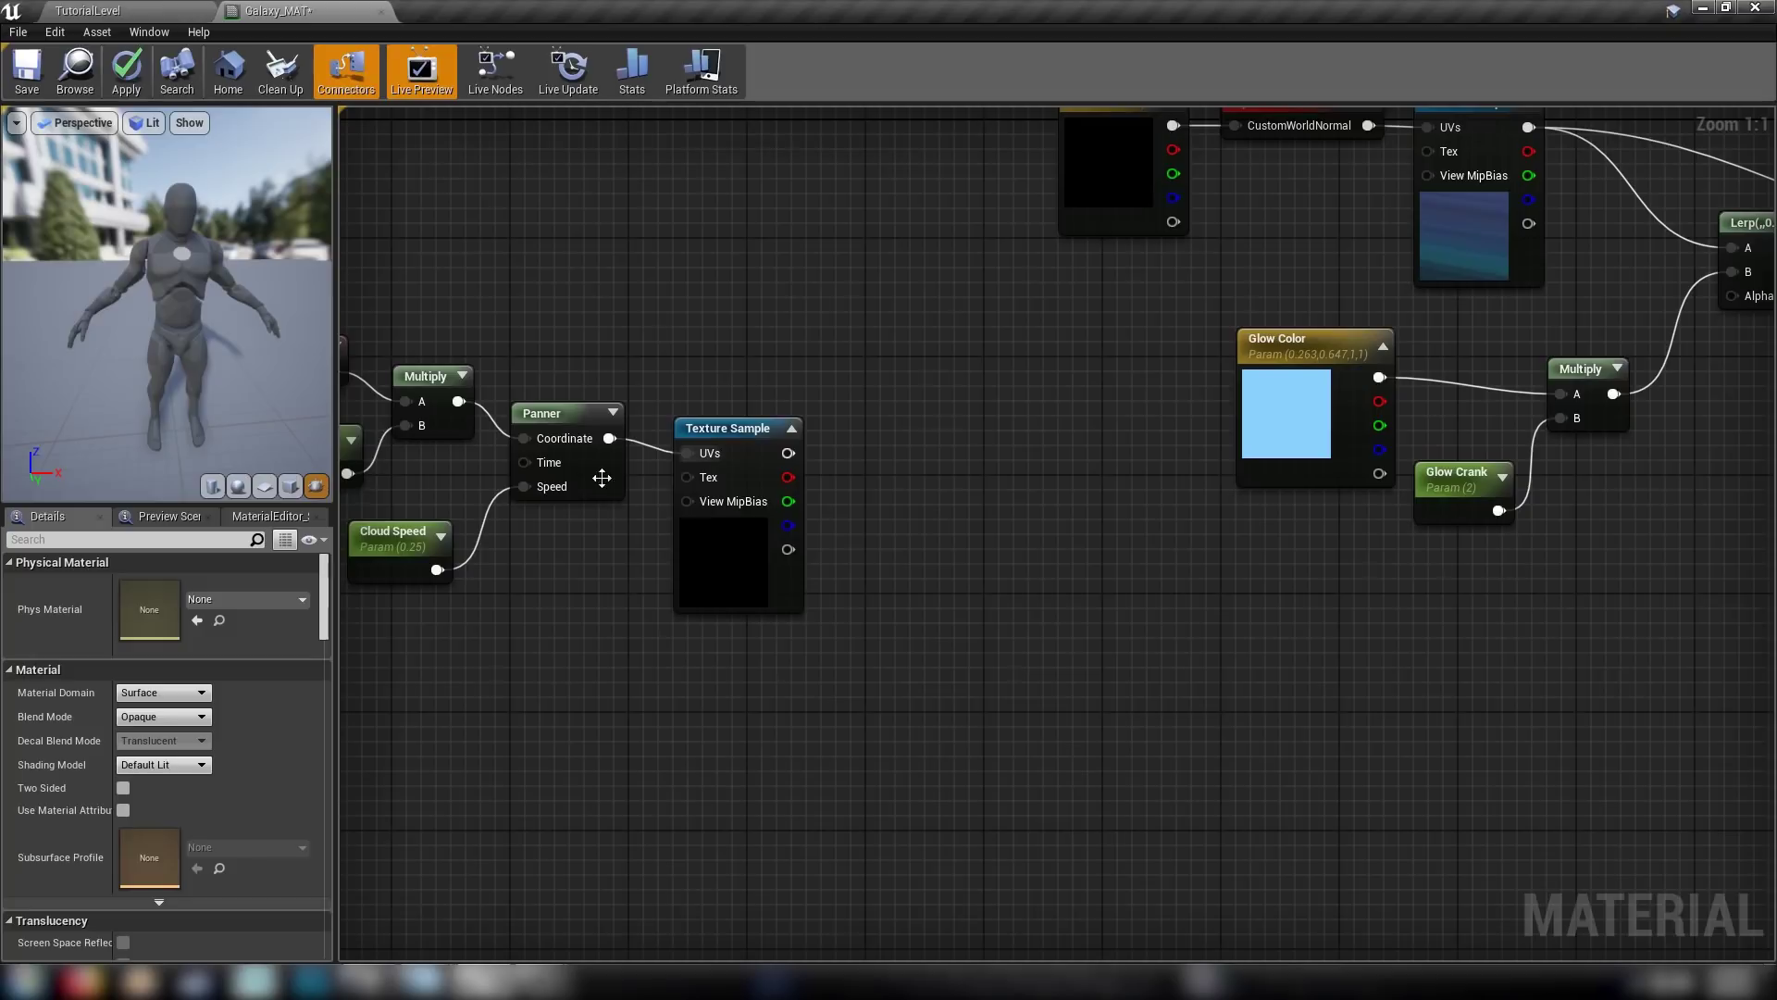